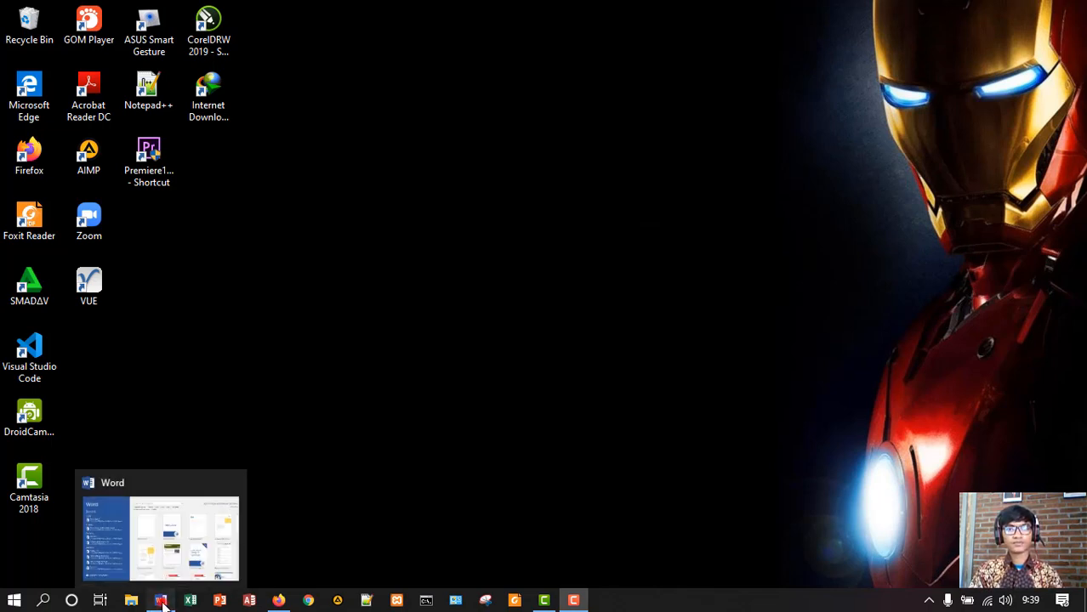
- Switch to the Word start screen
click(164, 604)
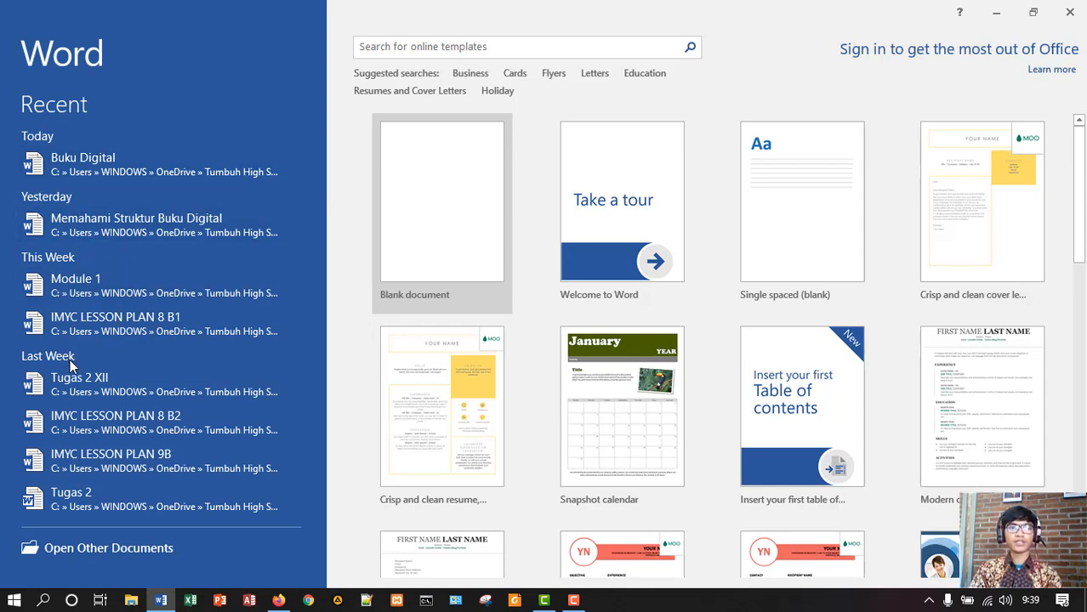
click(96, 553)
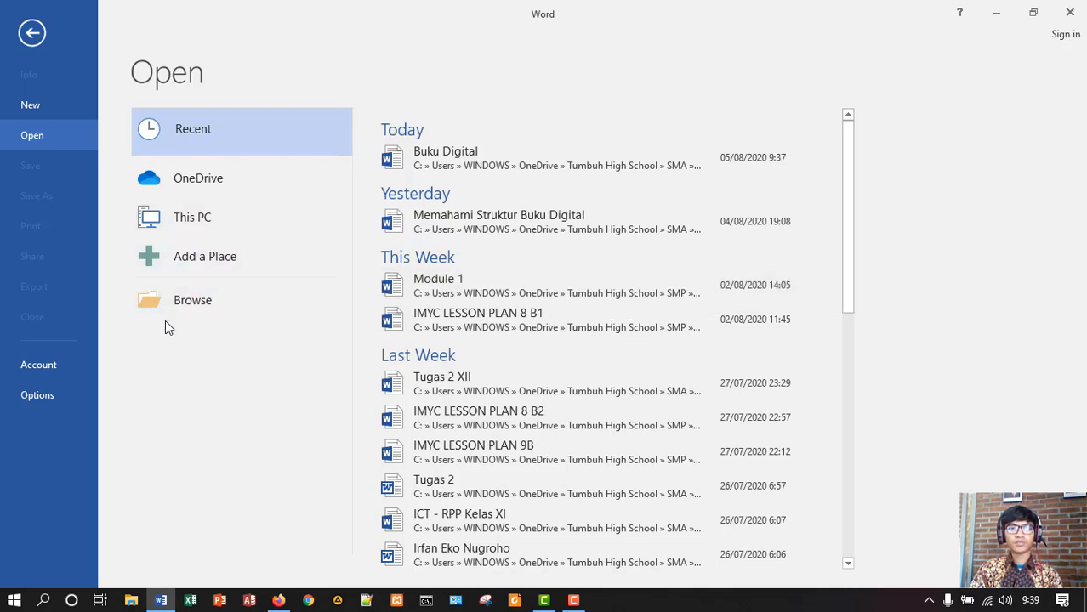
click(206, 304)
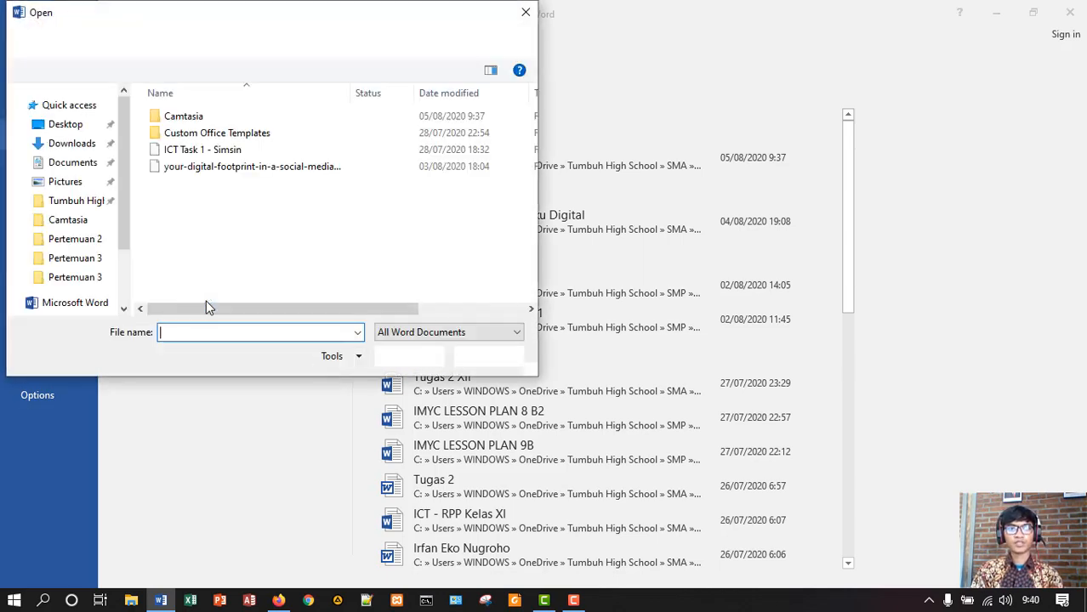
click(124, 182)
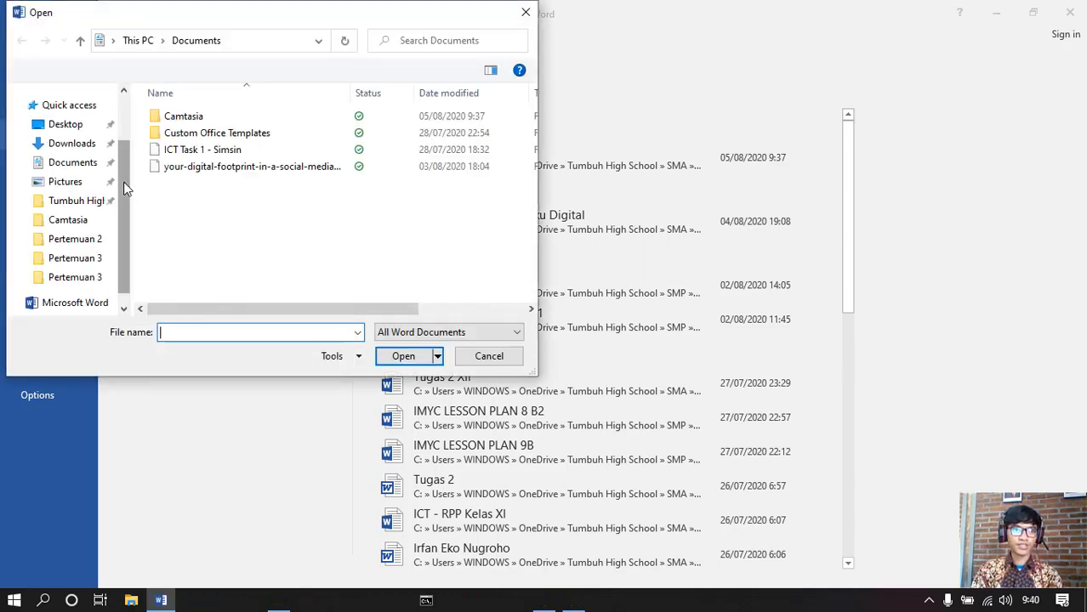
drag(125, 192, 132, 228)
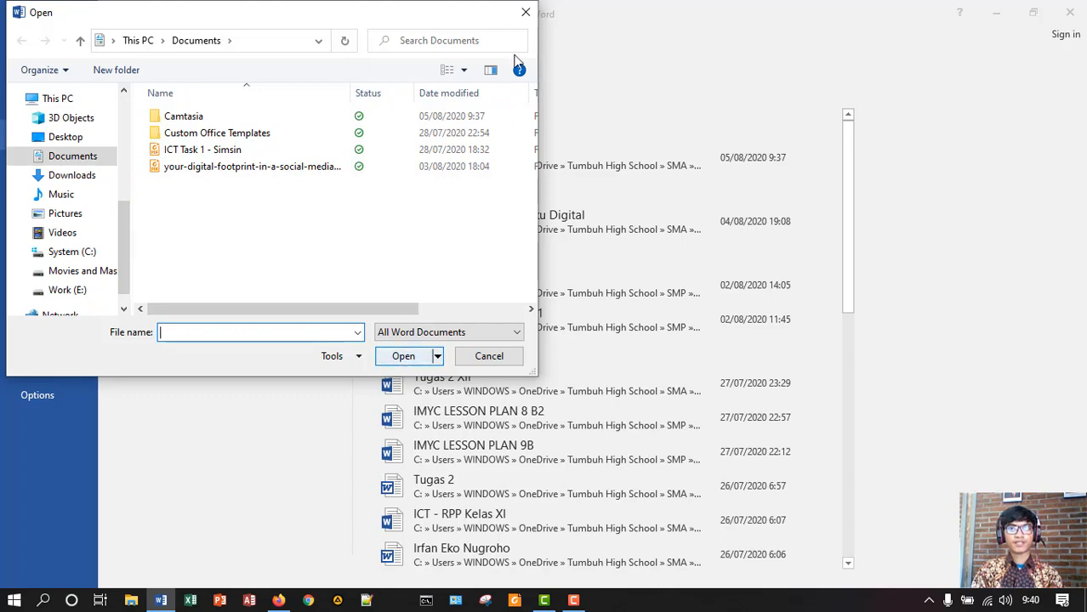
click(526, 12)
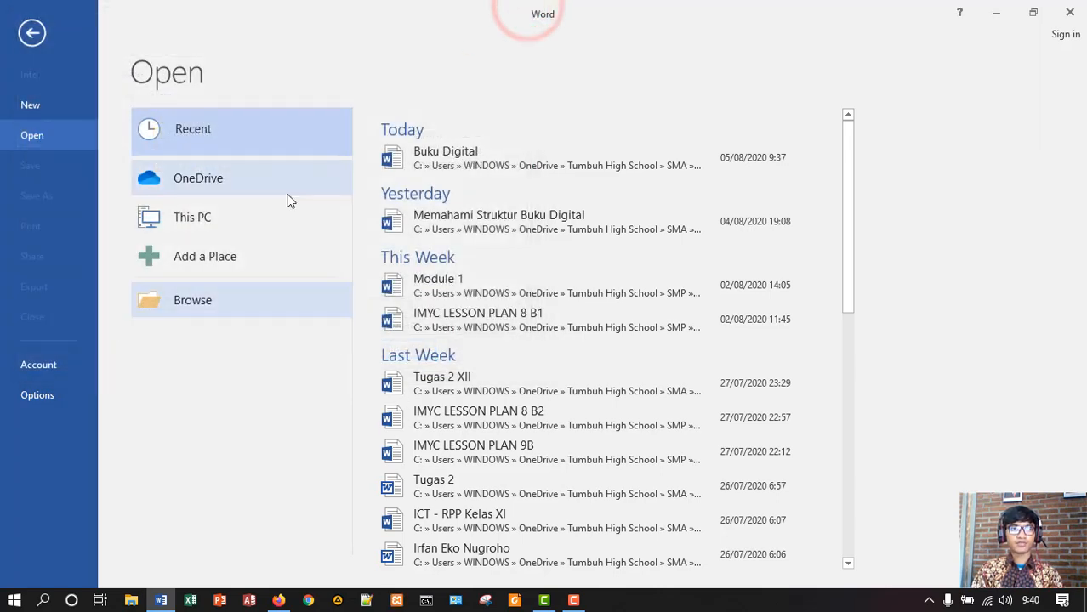
click(34, 36)
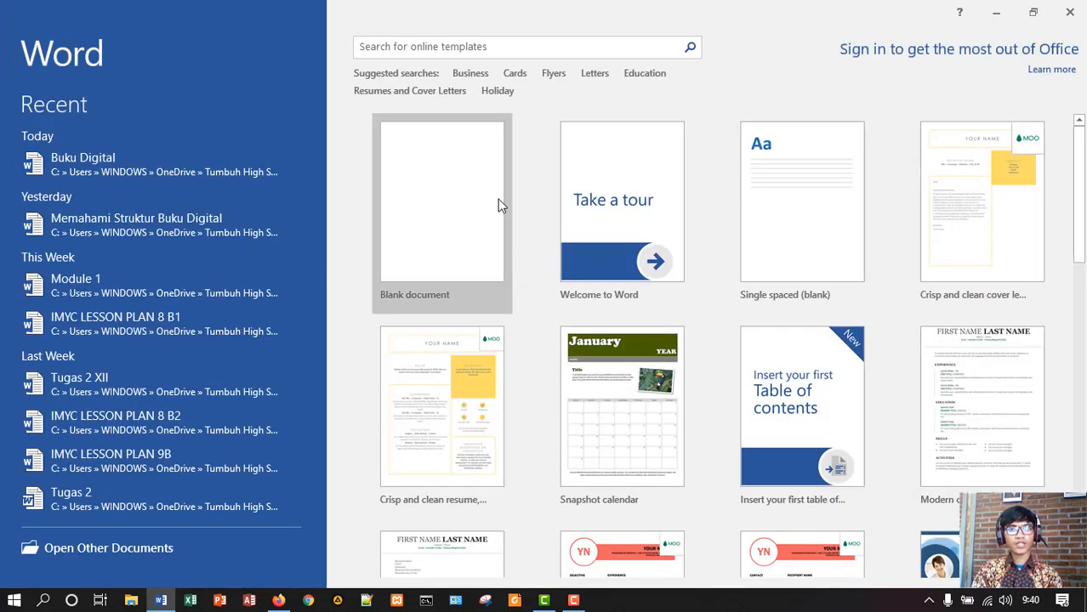
- Create a new blank document and insert the built-in Retrospect cover page
click(438, 224)
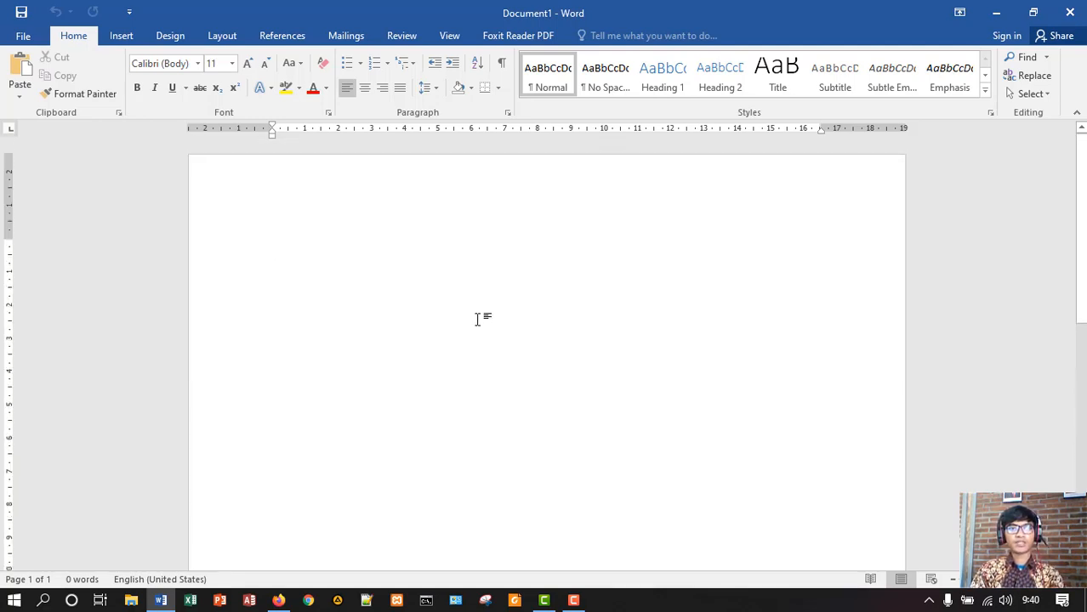
click(432, 268)
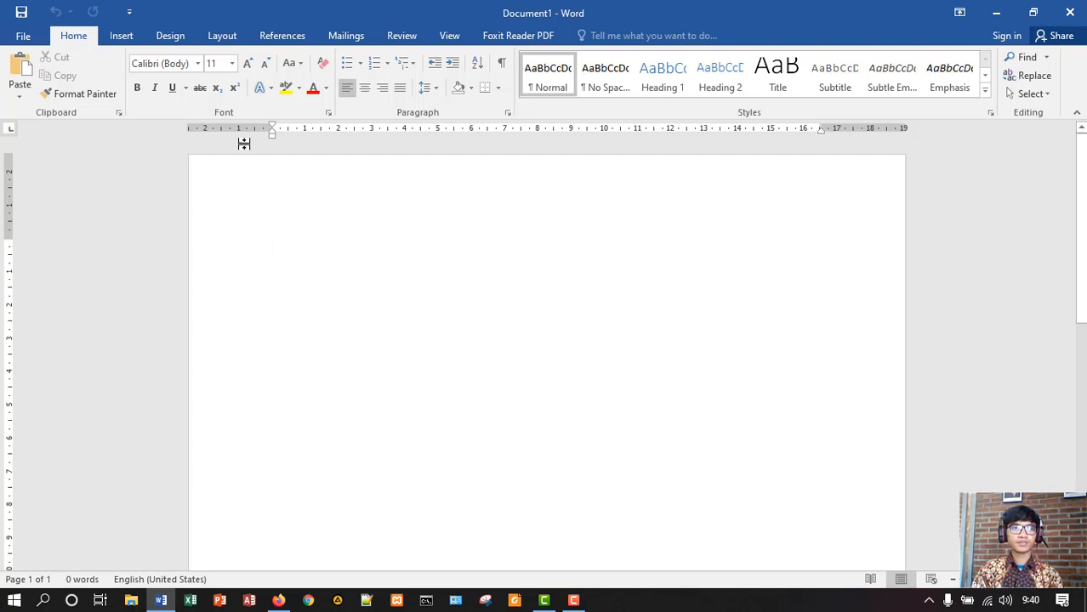
click(119, 39)
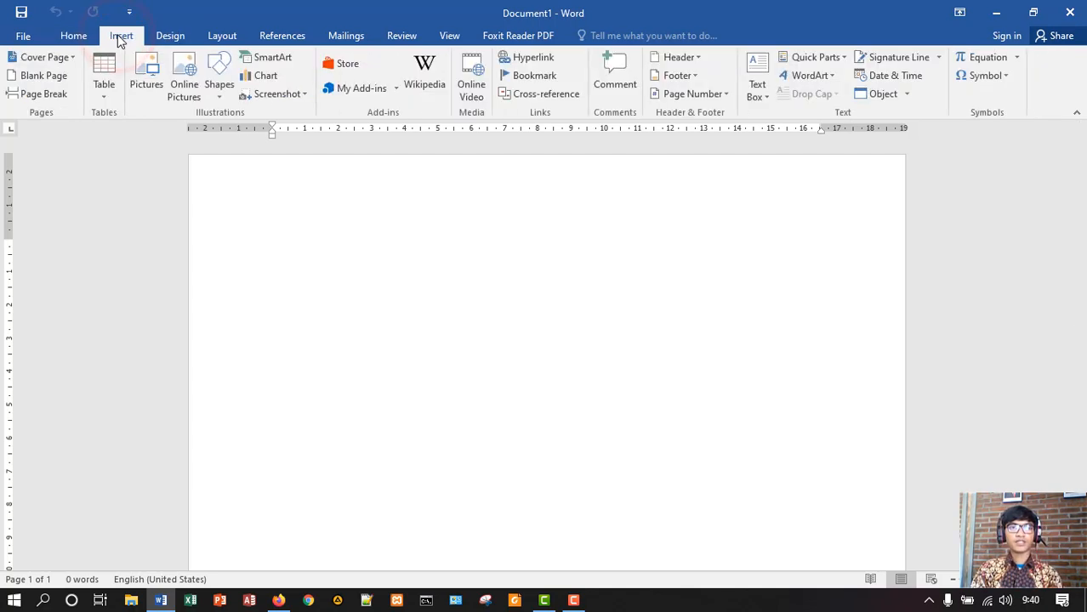
click(71, 58)
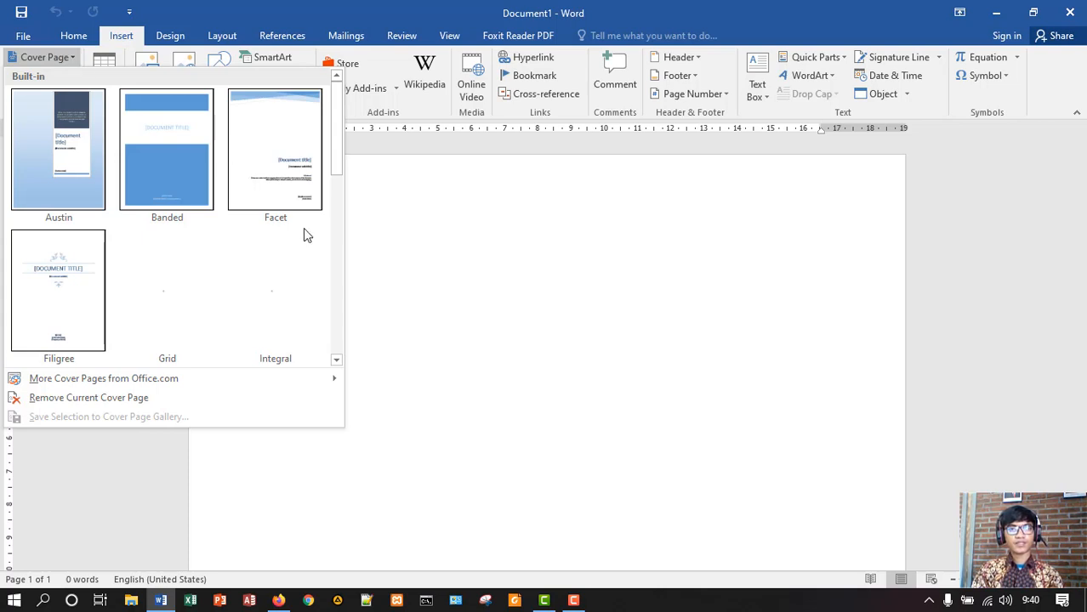
drag(337, 134, 336, 260)
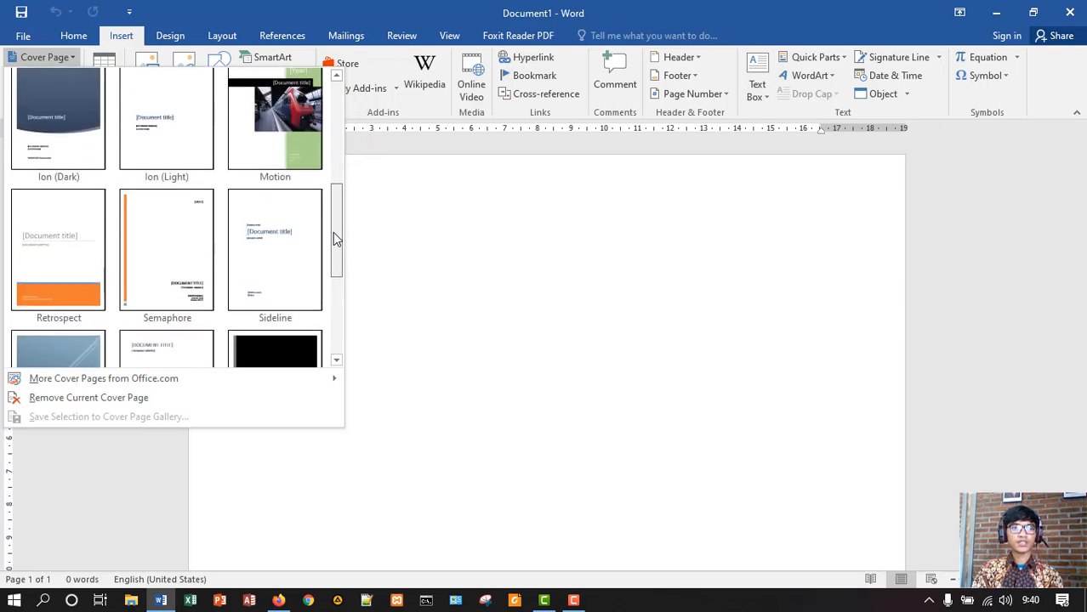
click(49, 259)
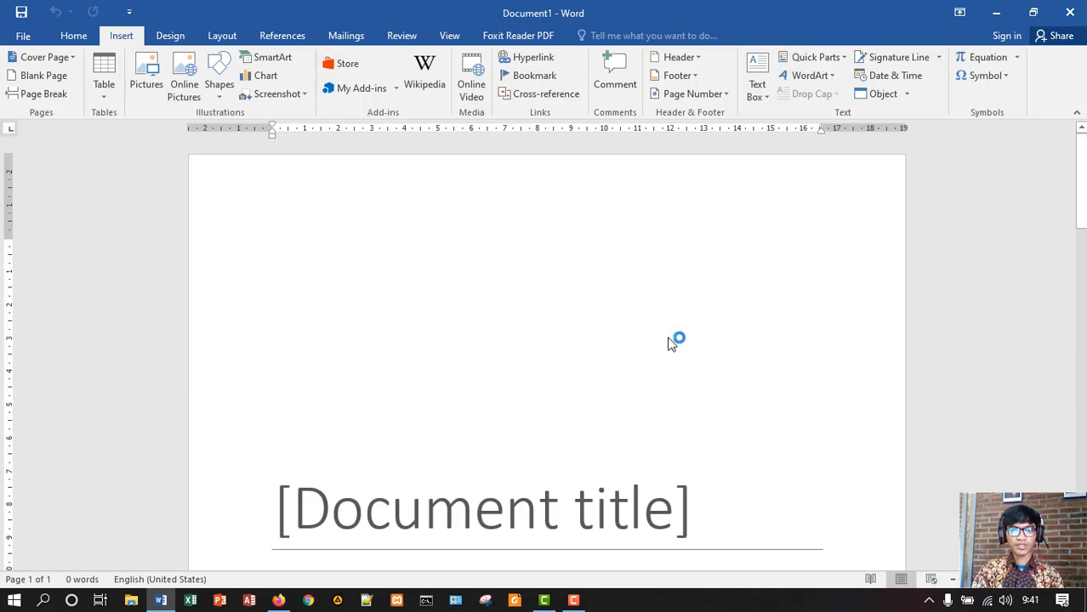
- Fill in the cover page's document title with "Tutorial Menggunakan Microsoft Office Word"
click(760, 448)
scroll(760, 446, down, 3)
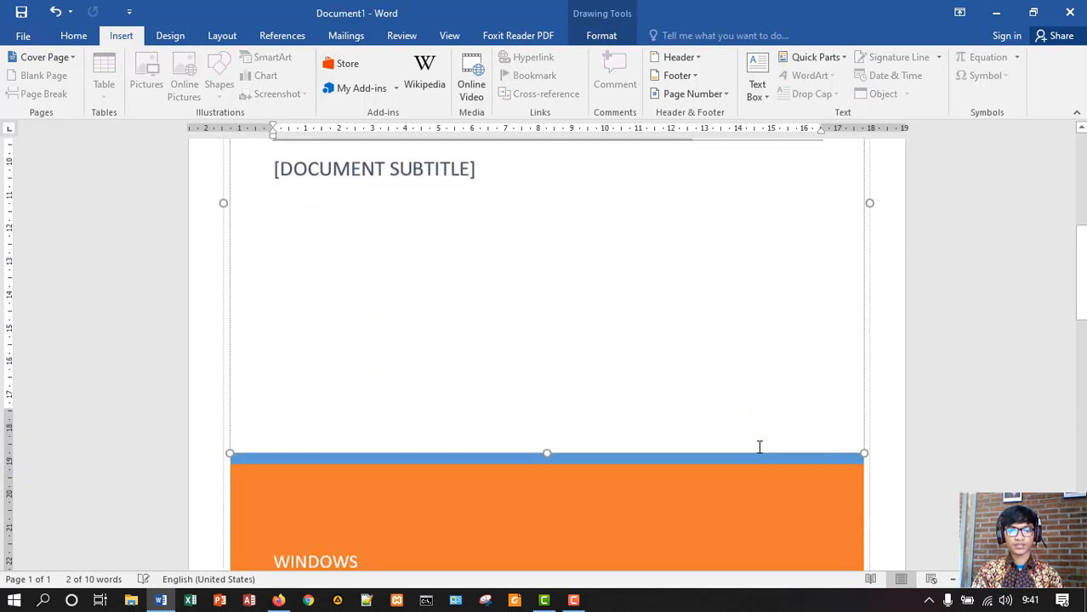
scroll(759, 447, down, 2)
scroll(759, 444, up, 5)
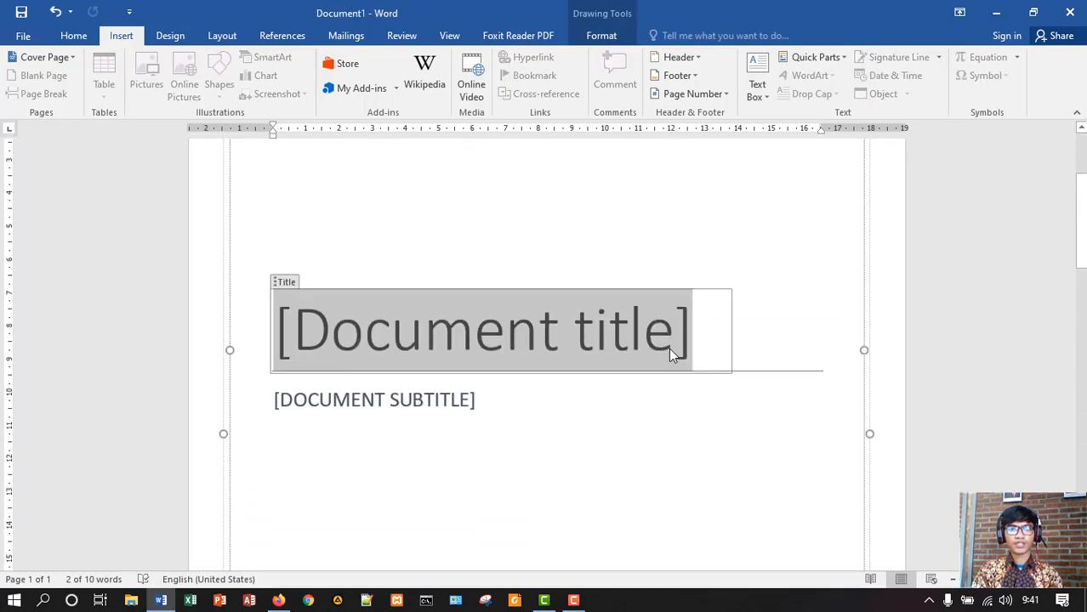
click(627, 341)
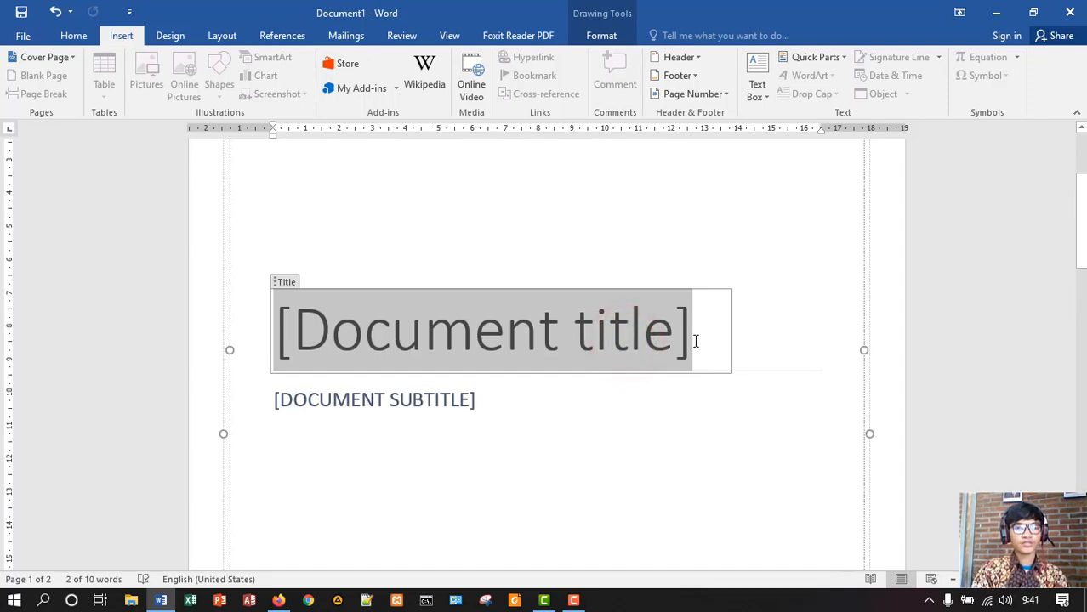
text(Tuto)
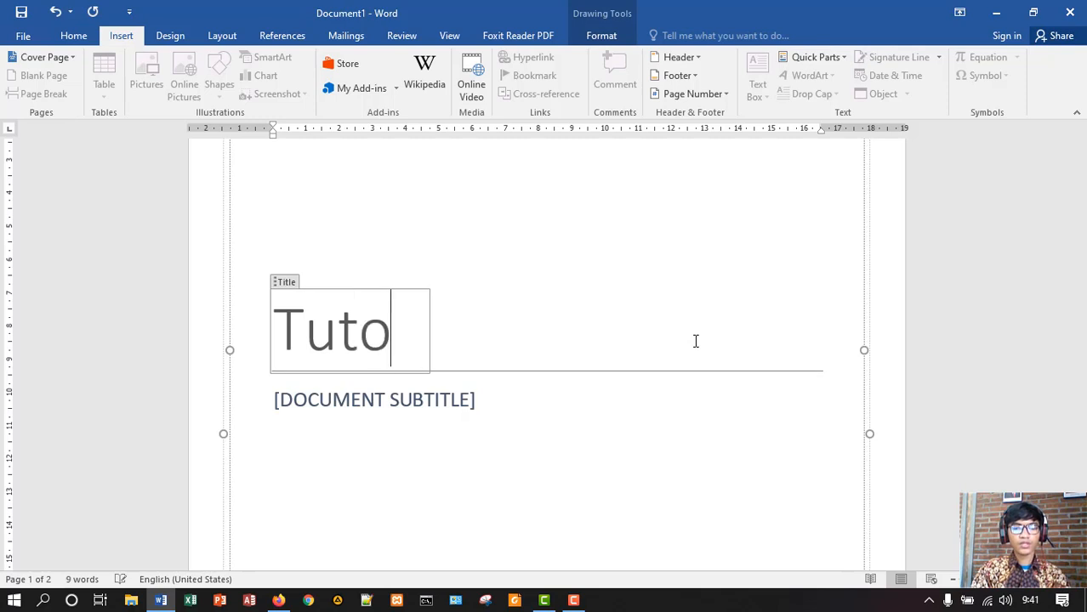
text(rial me)
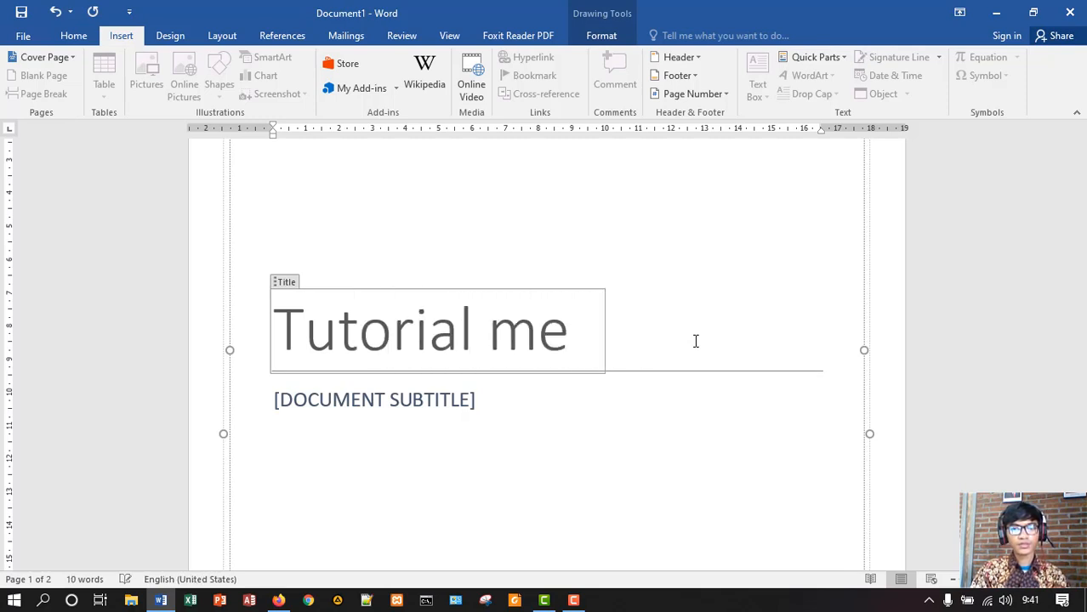
key(BackSpace)
key(BackSpace)
text(Meng)
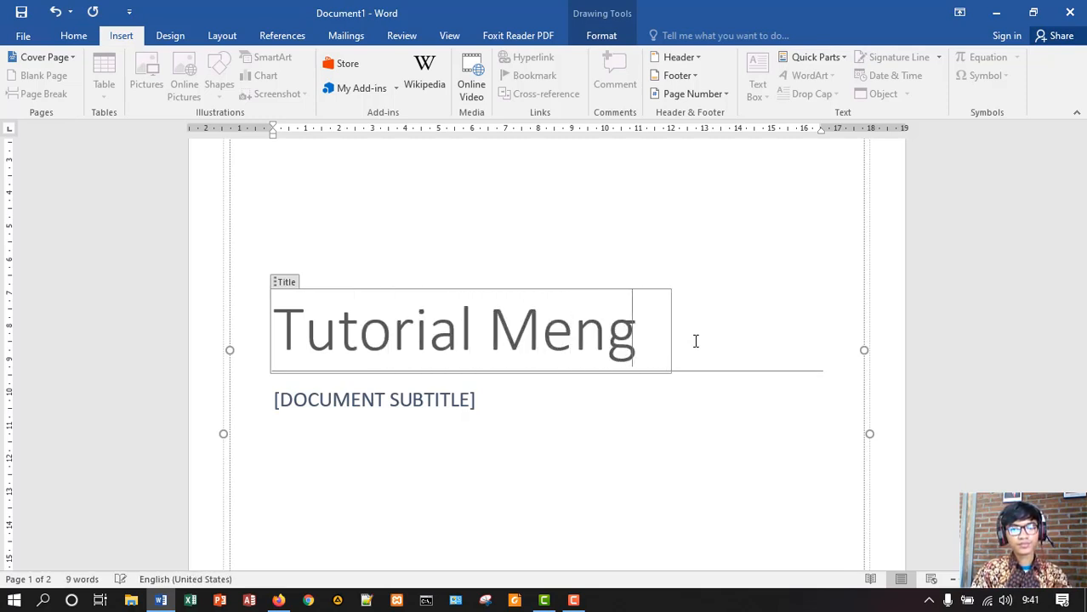
text(gunakan Micr)
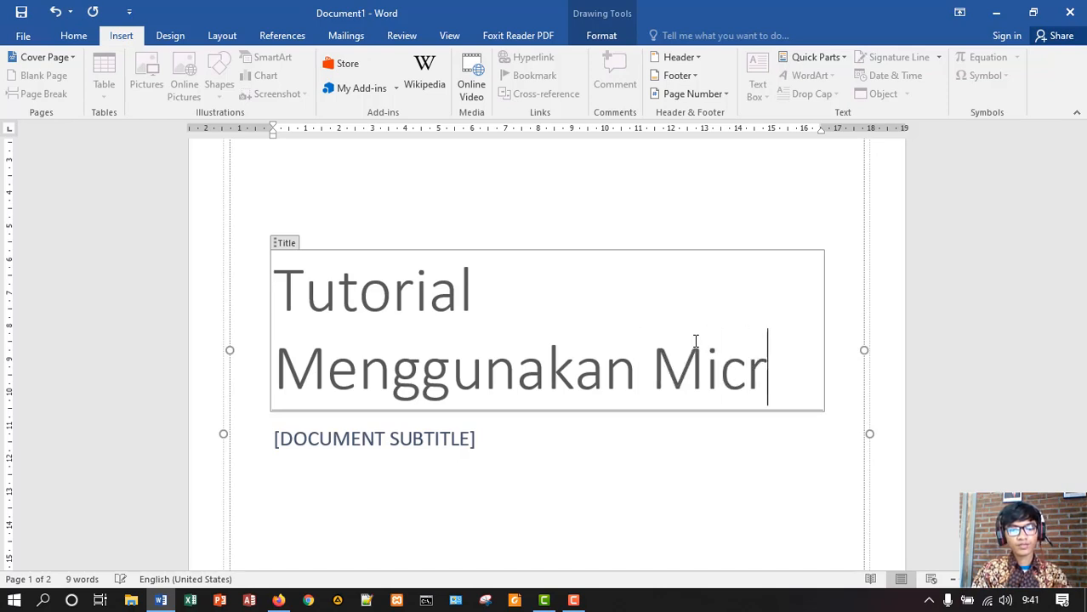
text(osoft O)
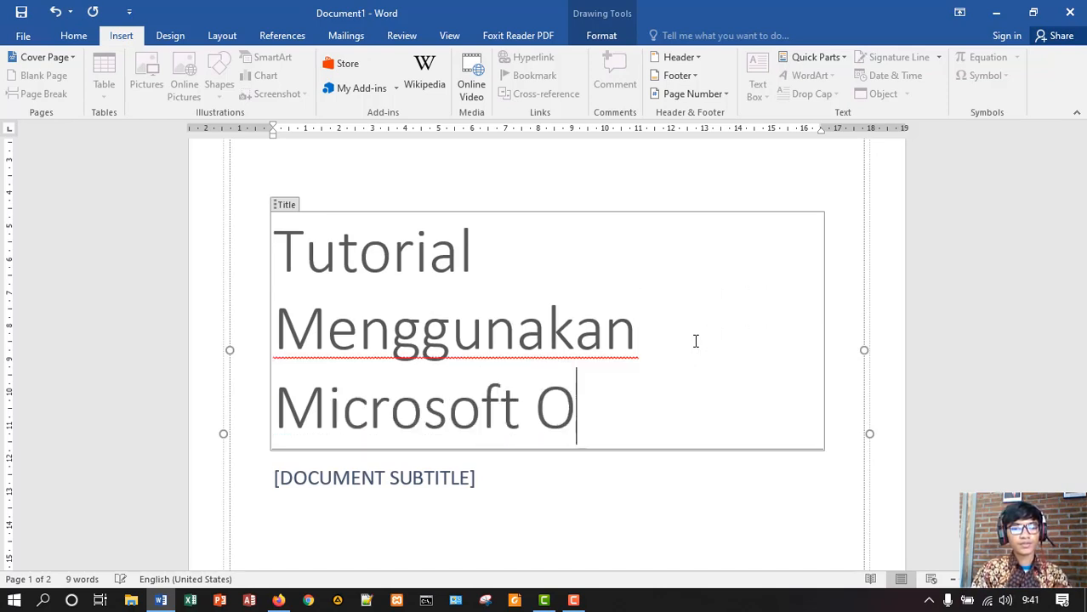
text(ffice W)
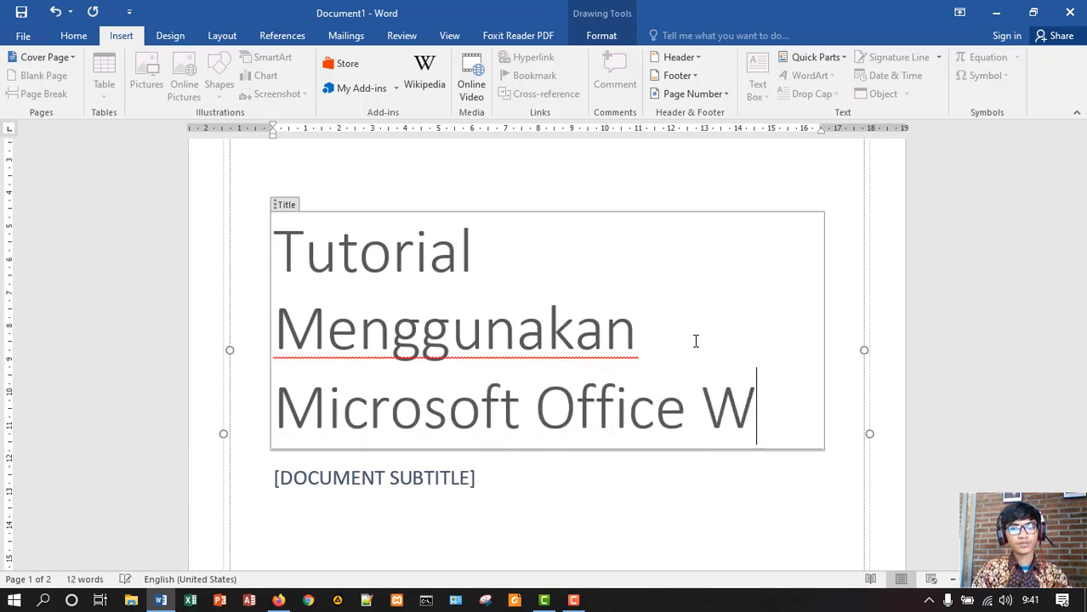
text(ord)
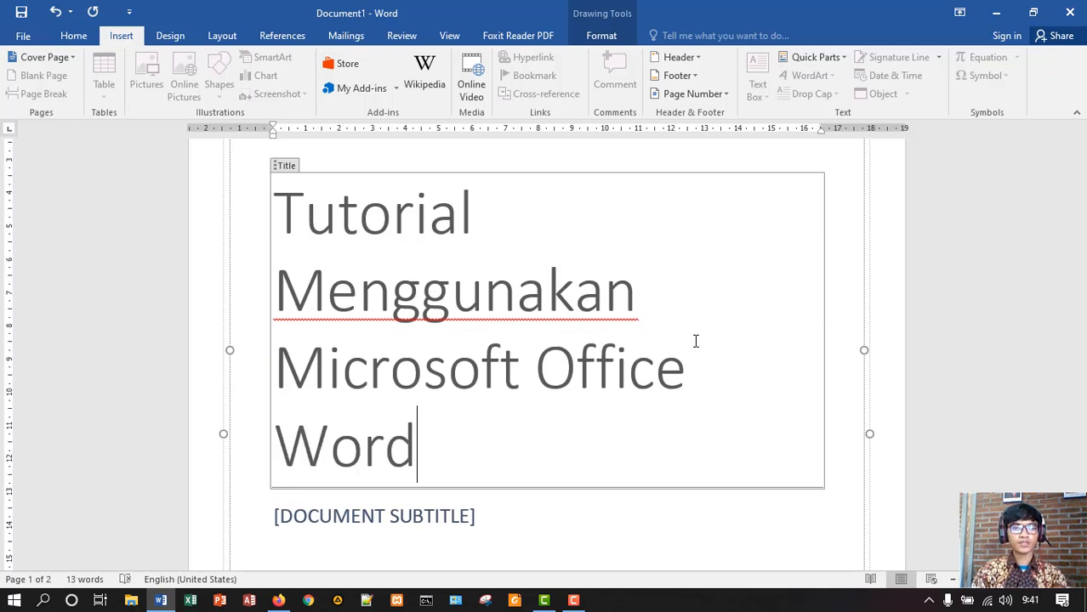
- Set the font size of the whole cover page title to 48
key(ctrl+a)
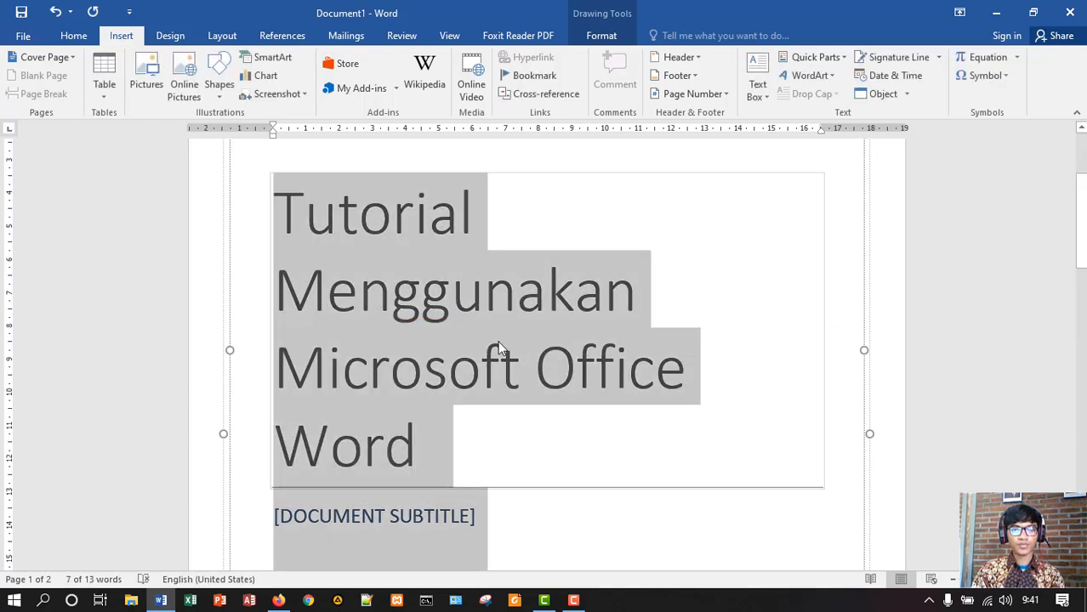
click(472, 447)
drag(469, 443, 236, 153)
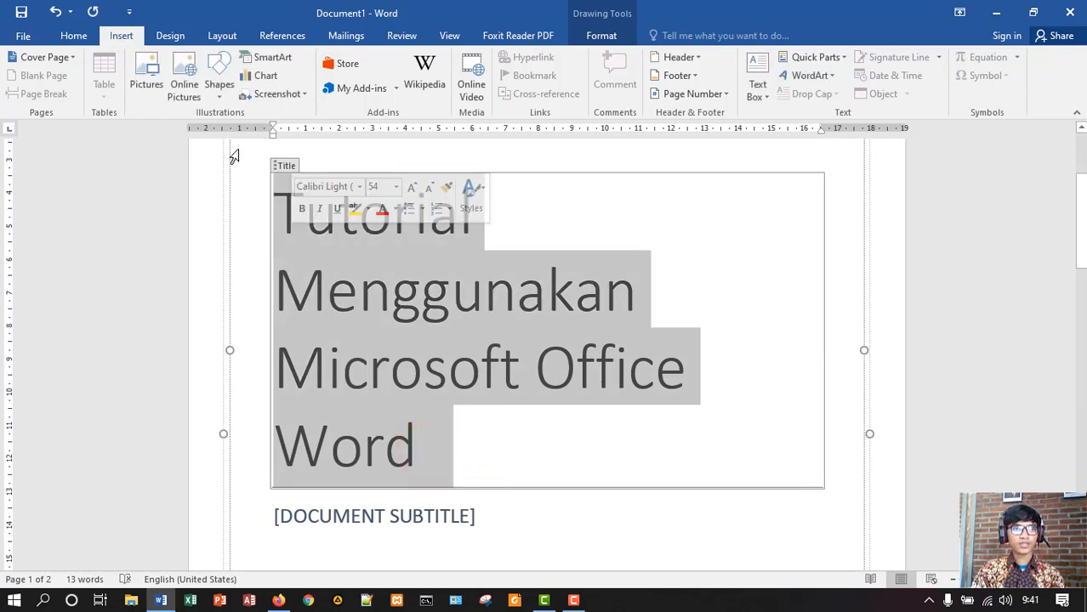
click(73, 35)
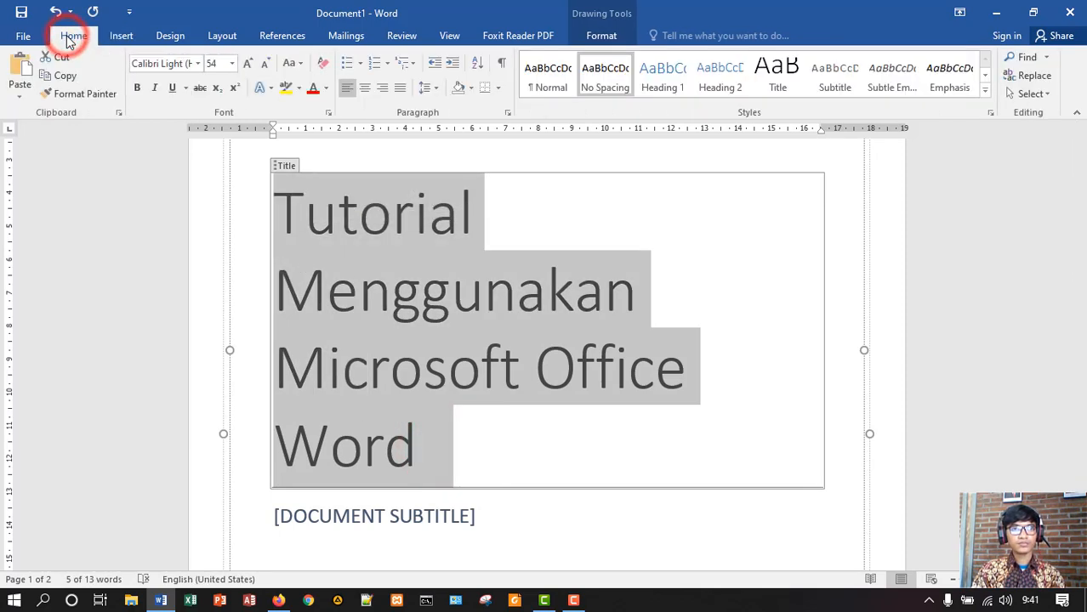
click(230, 64)
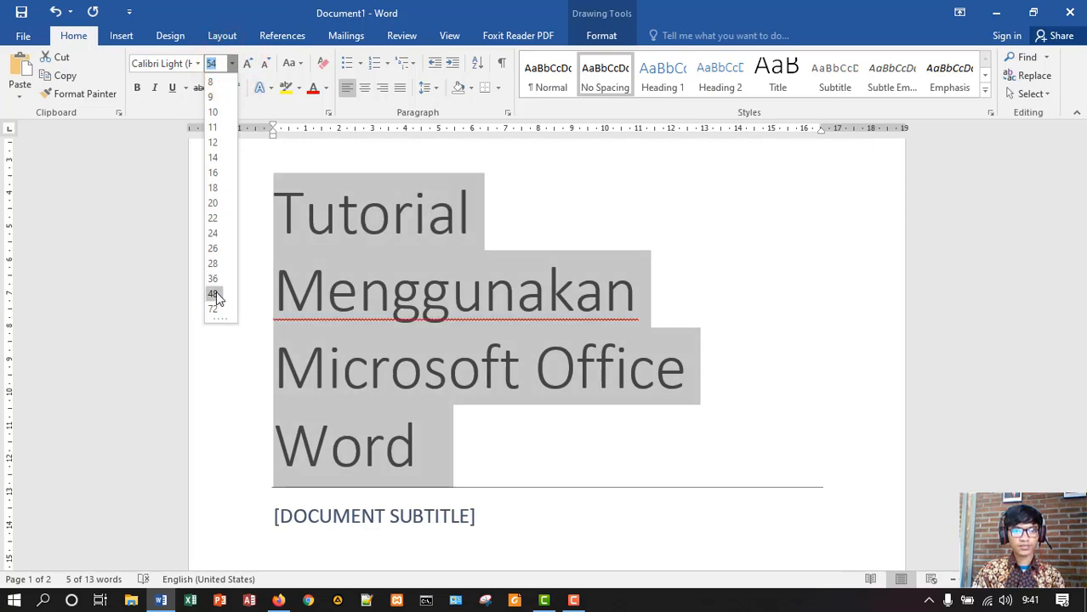
click(216, 293)
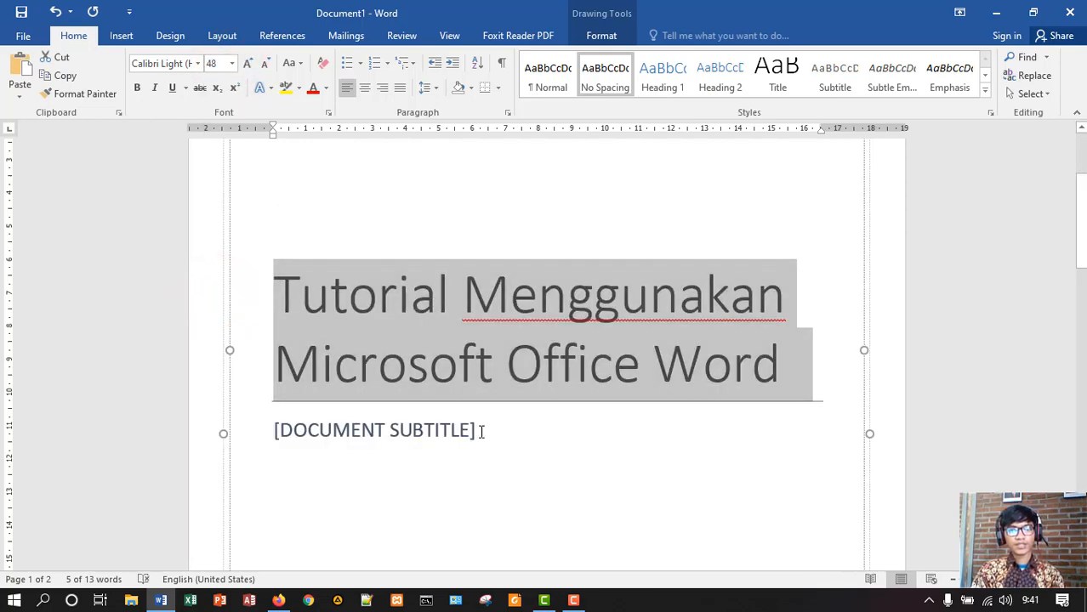
- Replace the cover page's document subtitle placeholder with the author's full name in capitals
click(462, 430)
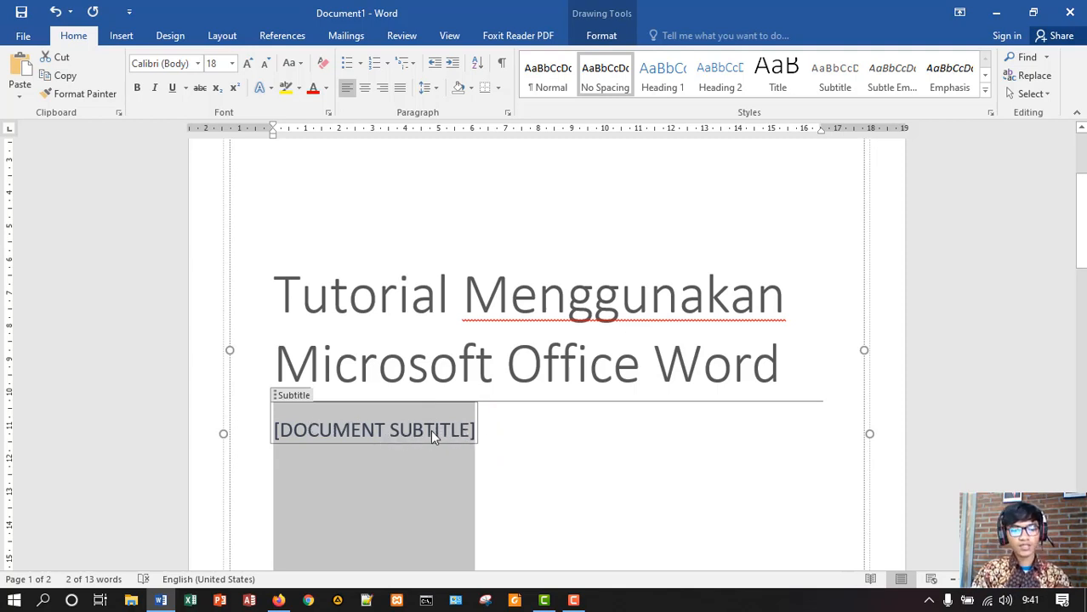
text(DAYA)
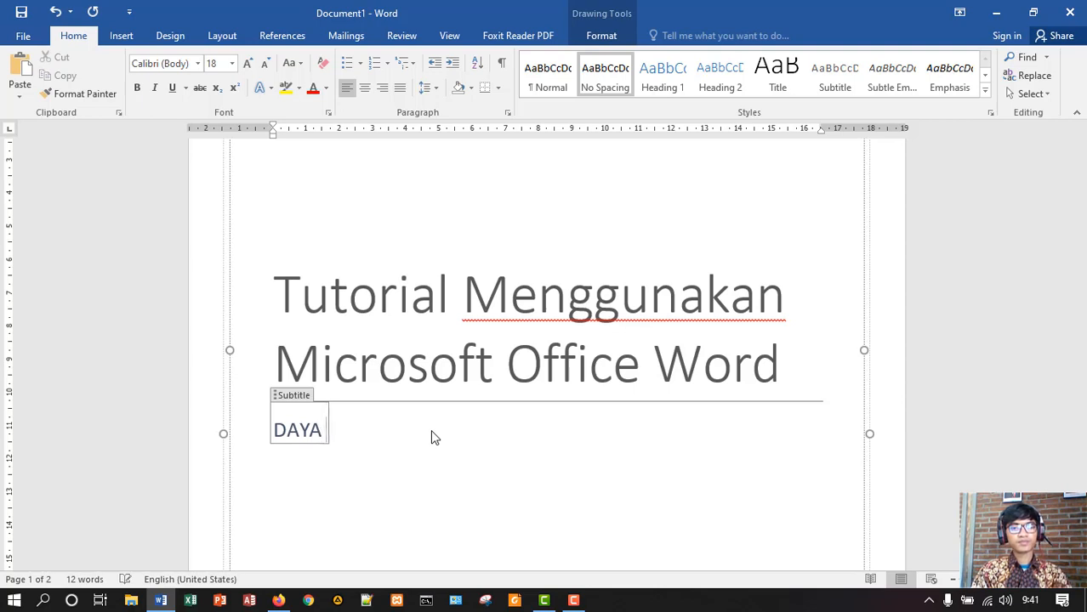
text( PRISA)
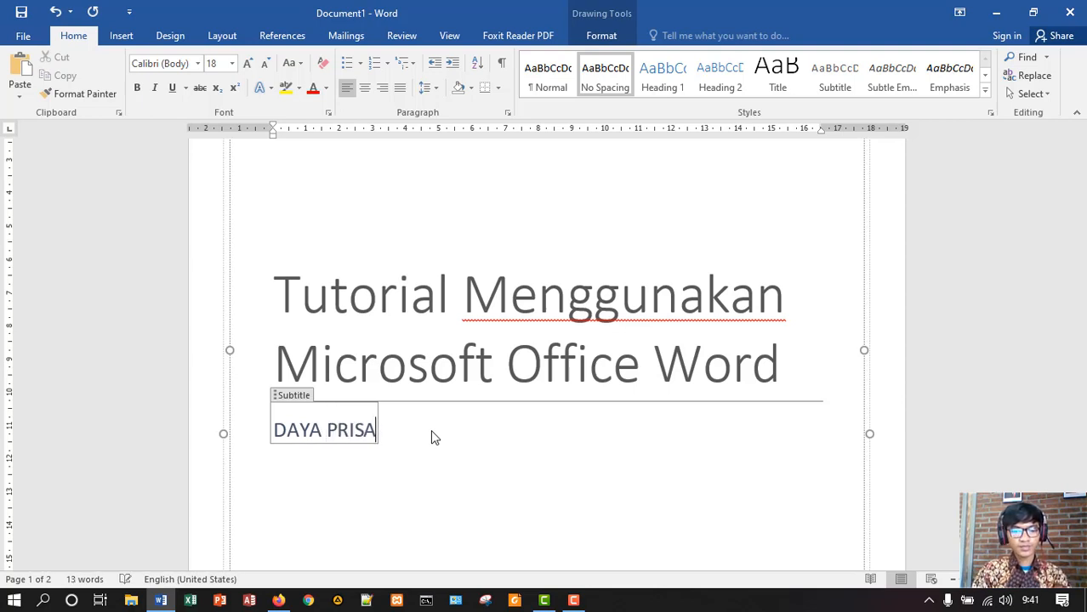
text(NDI MANDALA)
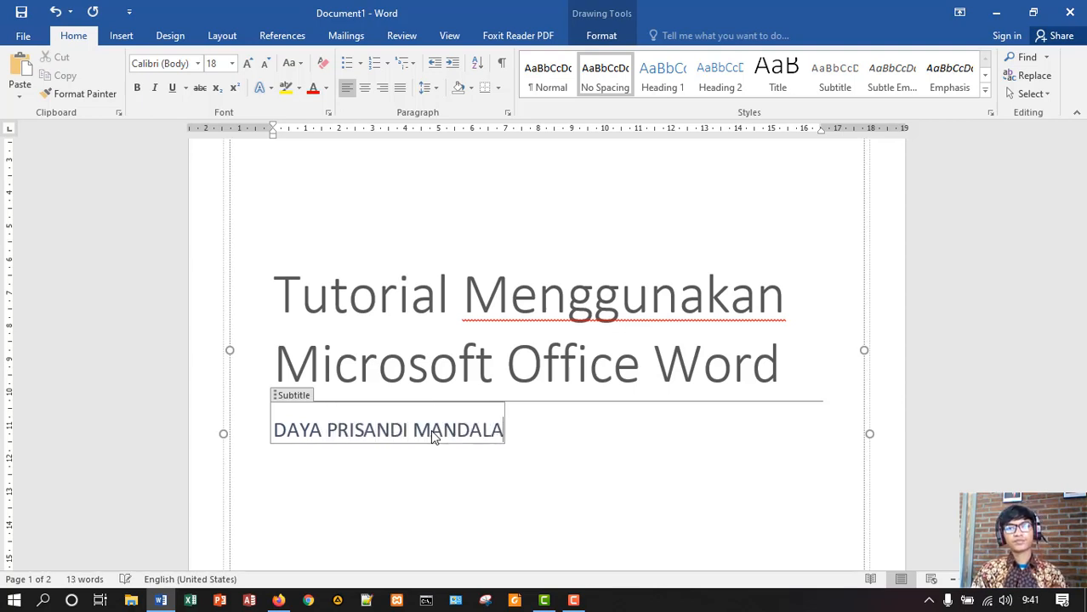
click(605, 464)
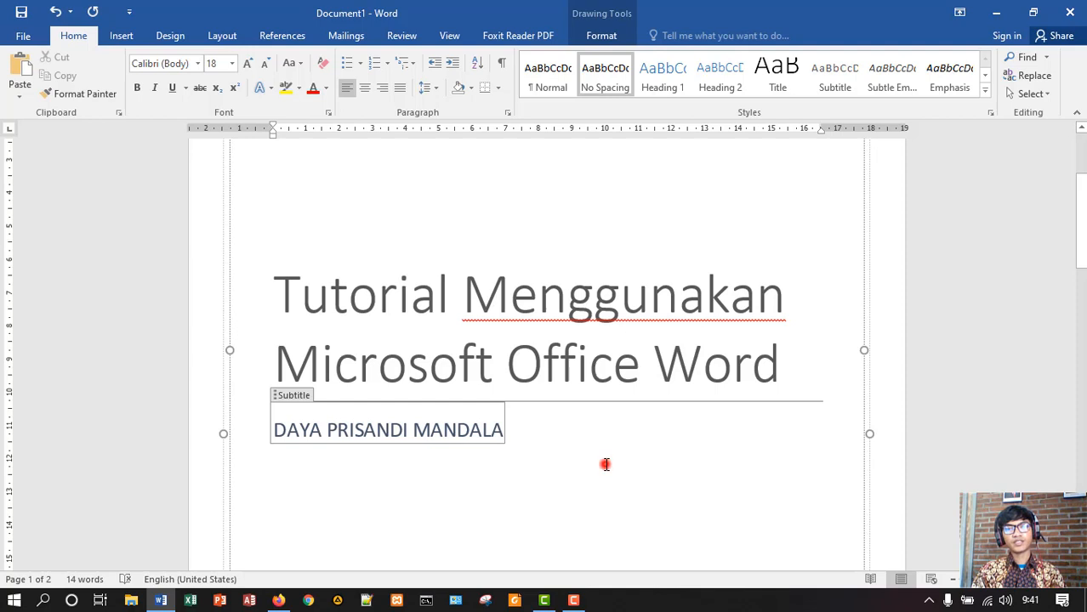
- Replace the author name in the cover page's orange block with "Tumbuh High School"
click(469, 488)
scroll(466, 487, down, 5)
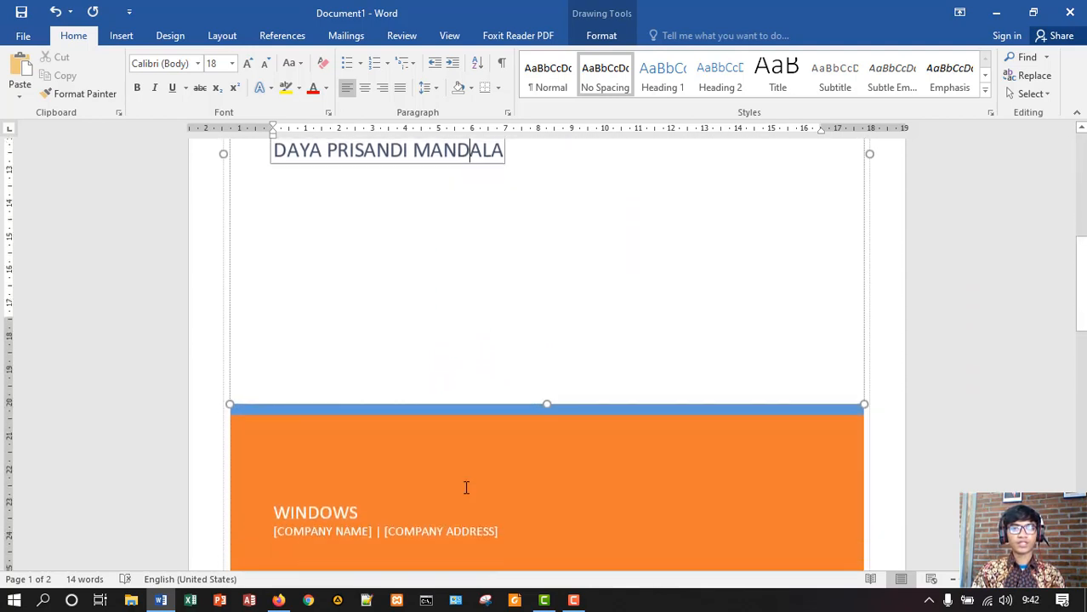
scroll(466, 487, down, 1)
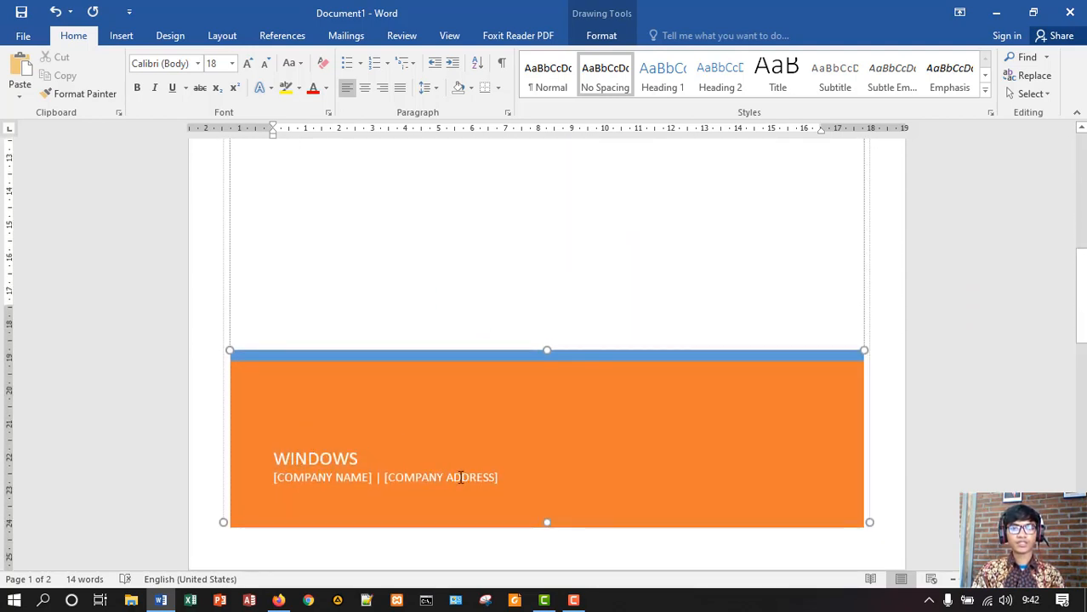
click(305, 460)
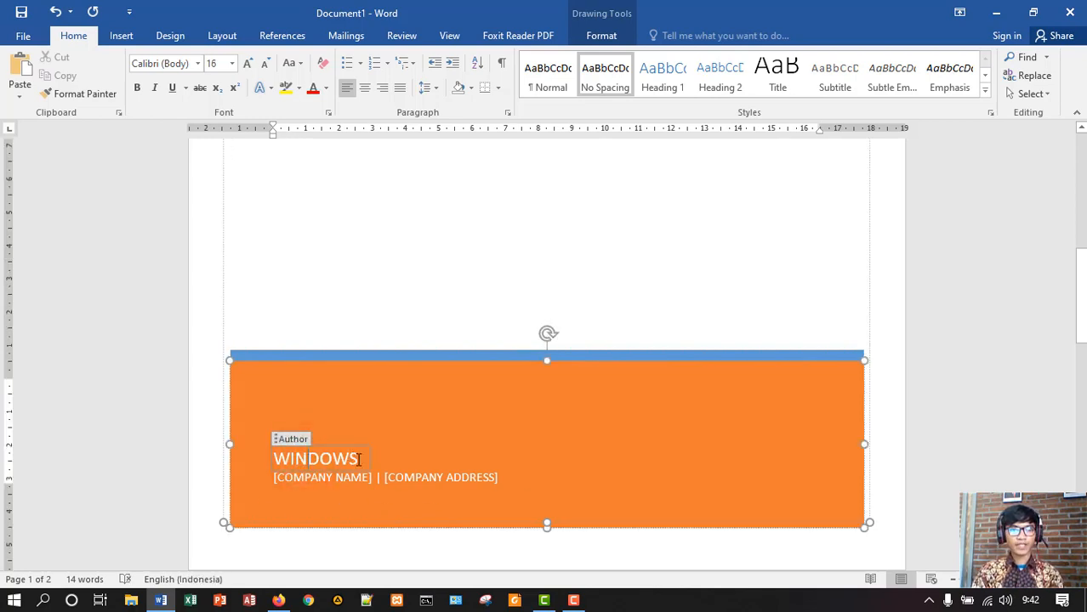
drag(361, 459, 278, 457)
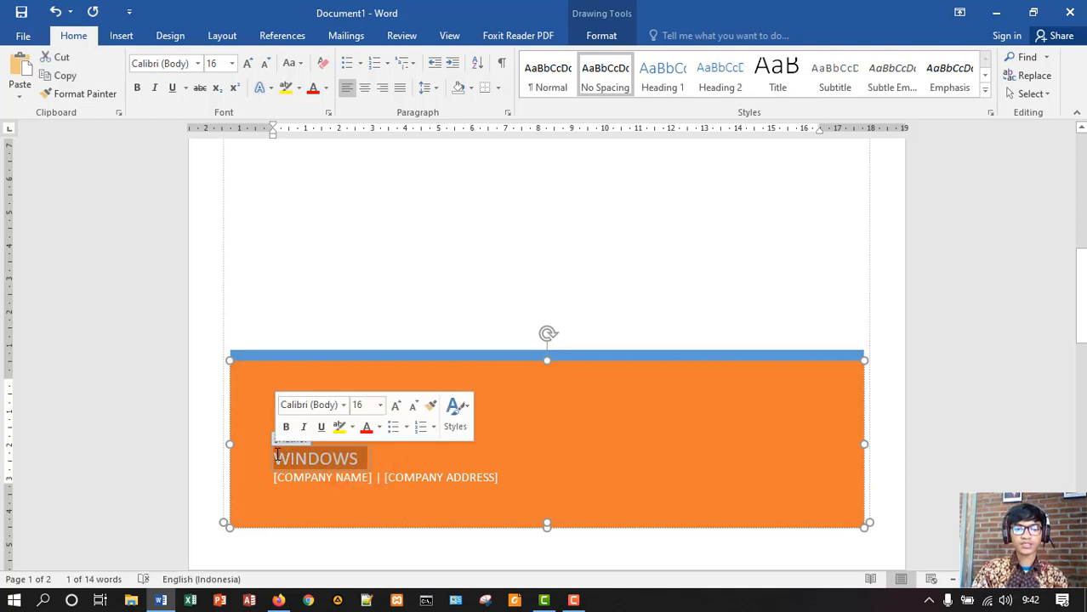
text(Tu)
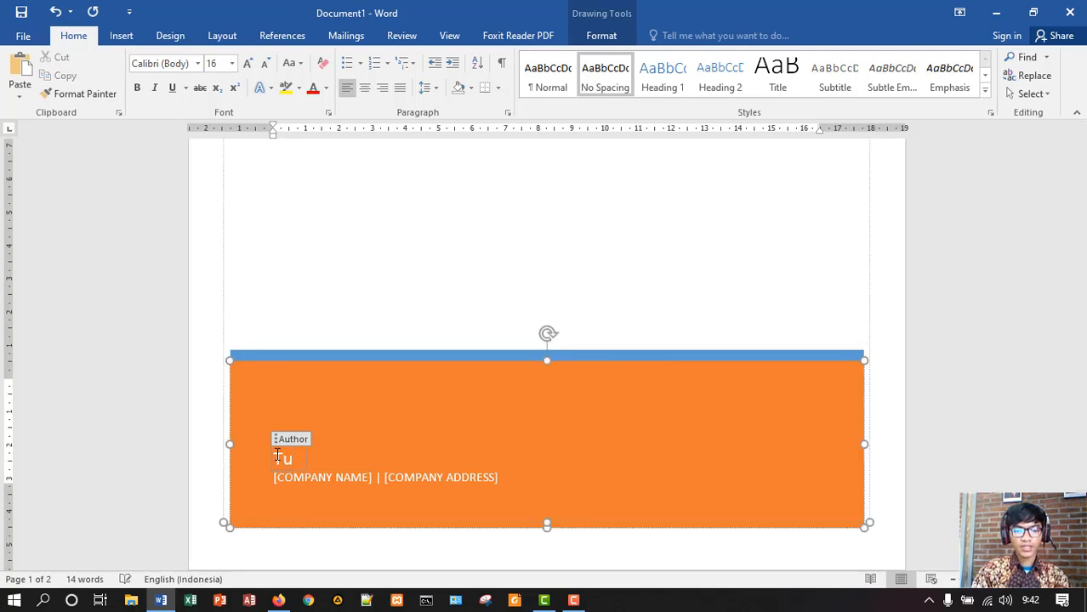
text(mbuh)
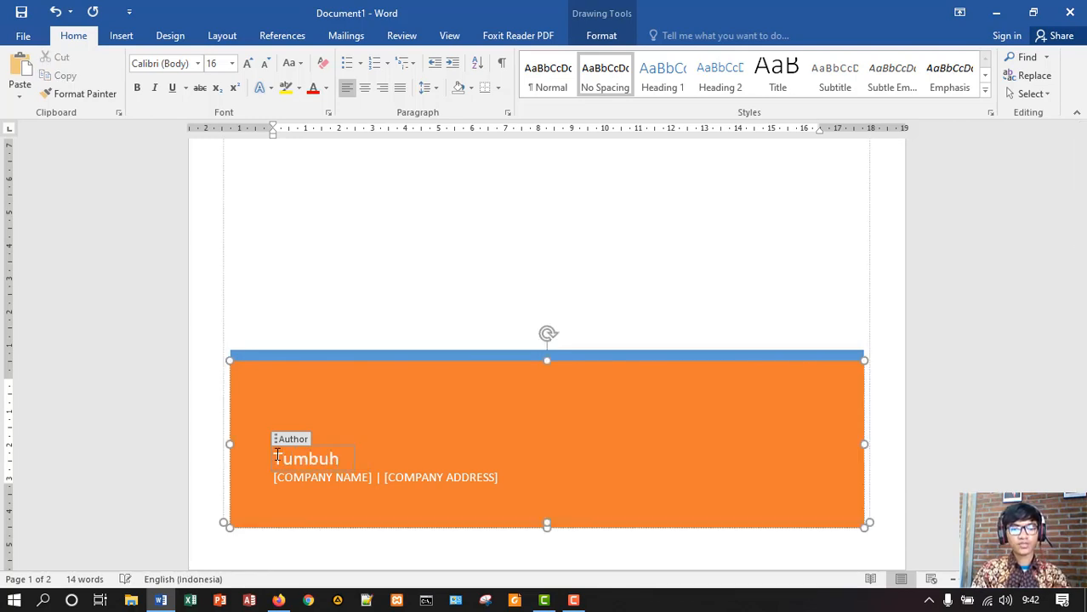
text( High School)
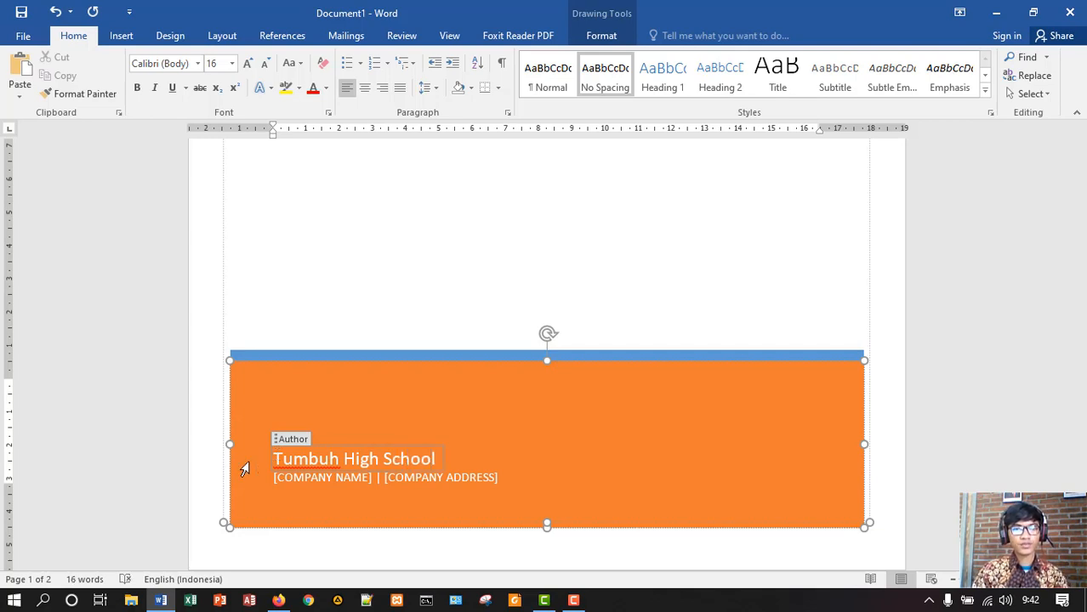
- Fill in the cover page's company name with "JOGJA EDUCATIONAL SPIRIT" and its company address with "KELAS X"
click(303, 477)
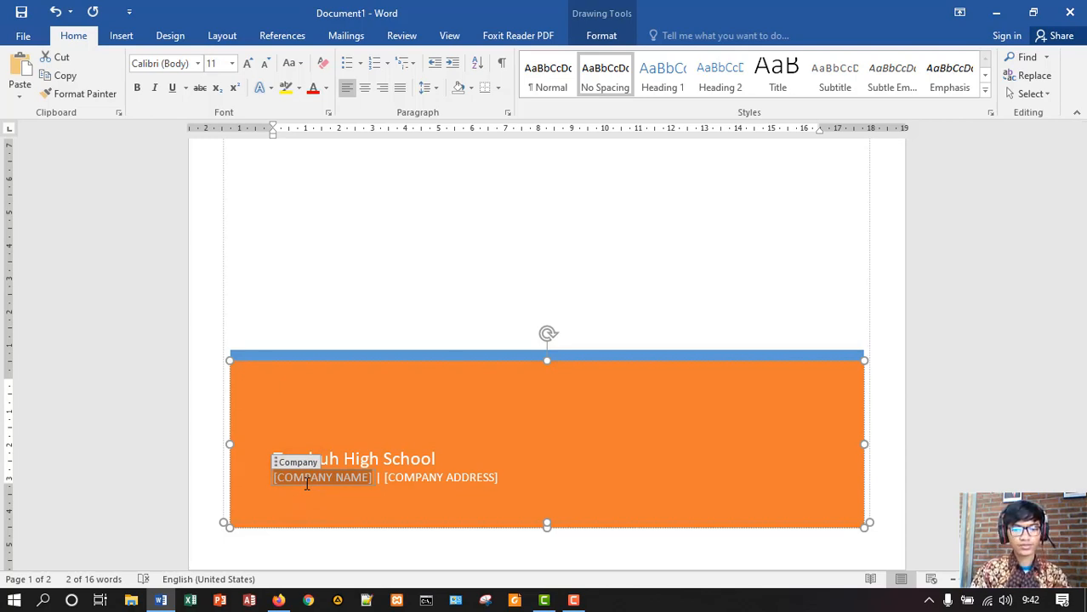
text(JOGJA EDUCATIONAL)
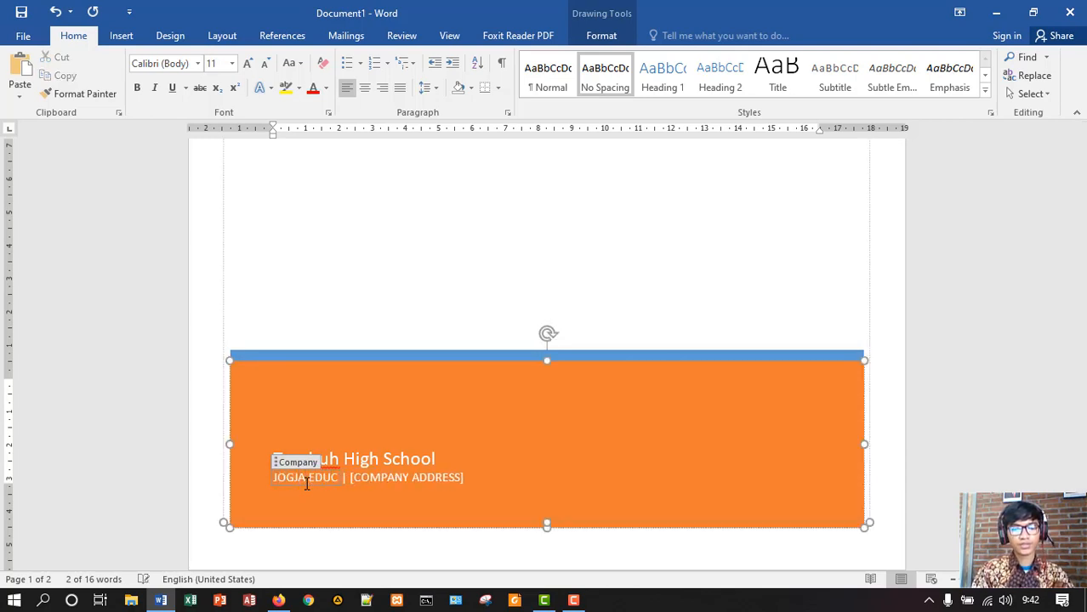
text( SPIRIT)
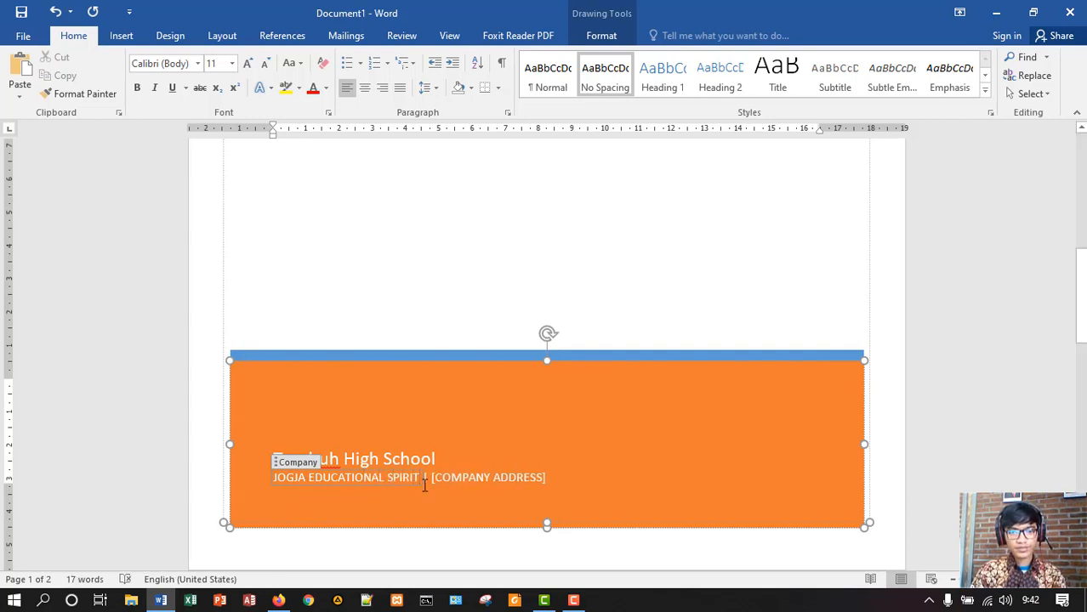
click(490, 479)
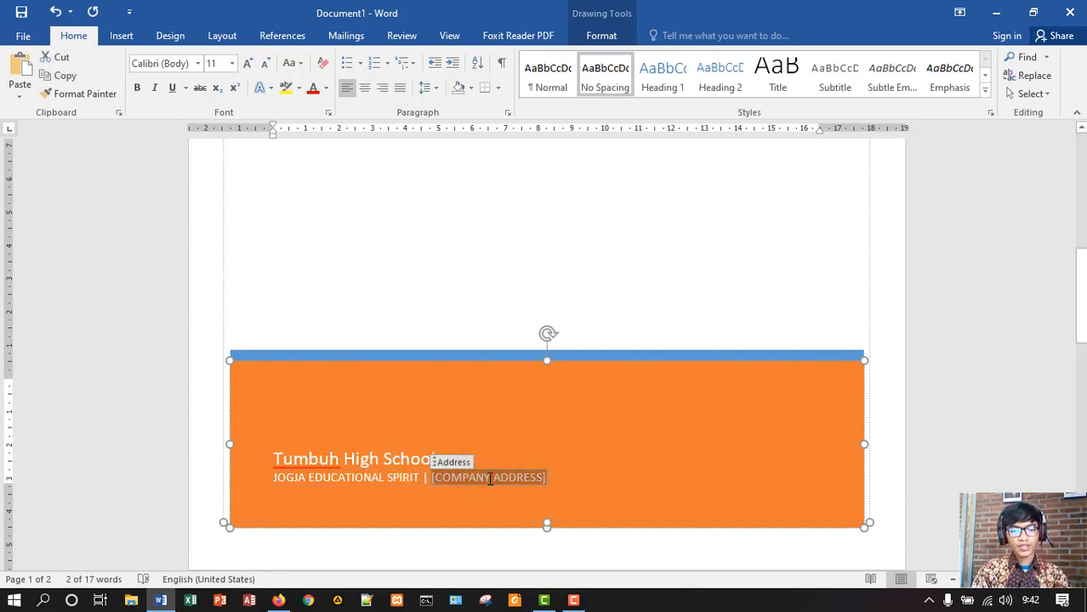
text(KELAS X)
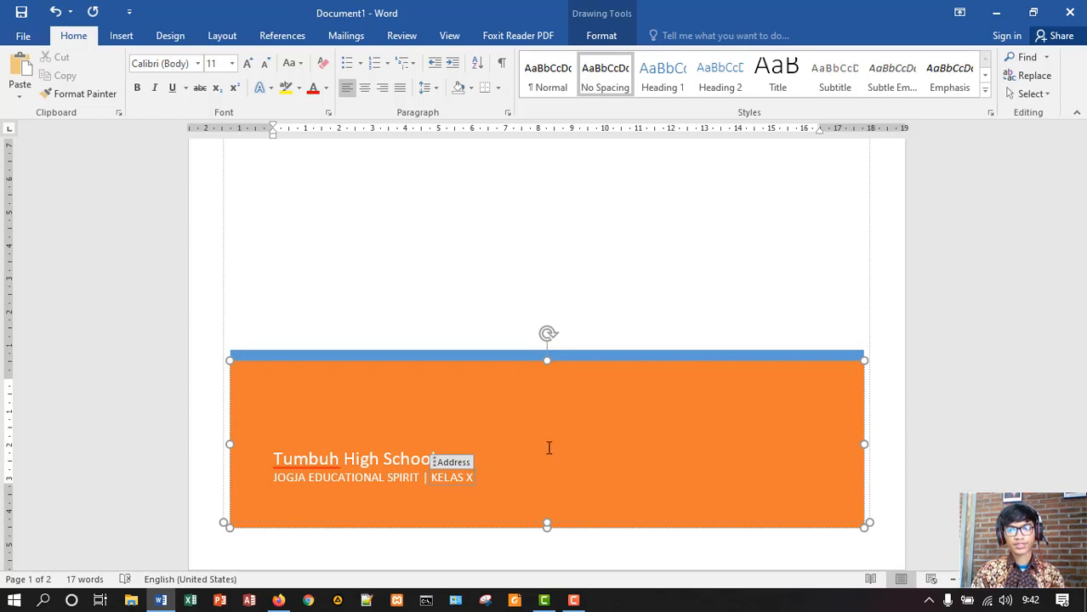
click(891, 301)
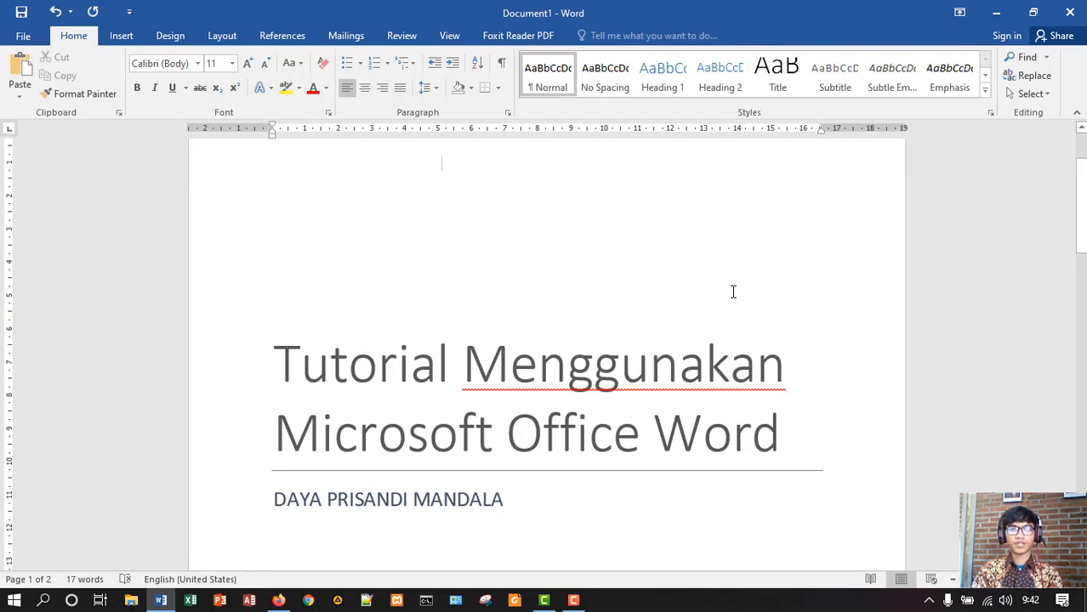
- Add the centred line "Kata Pengantar" at the start of the blank page after the cover, followed by a new paragraph
scroll(733, 291, down, 8)
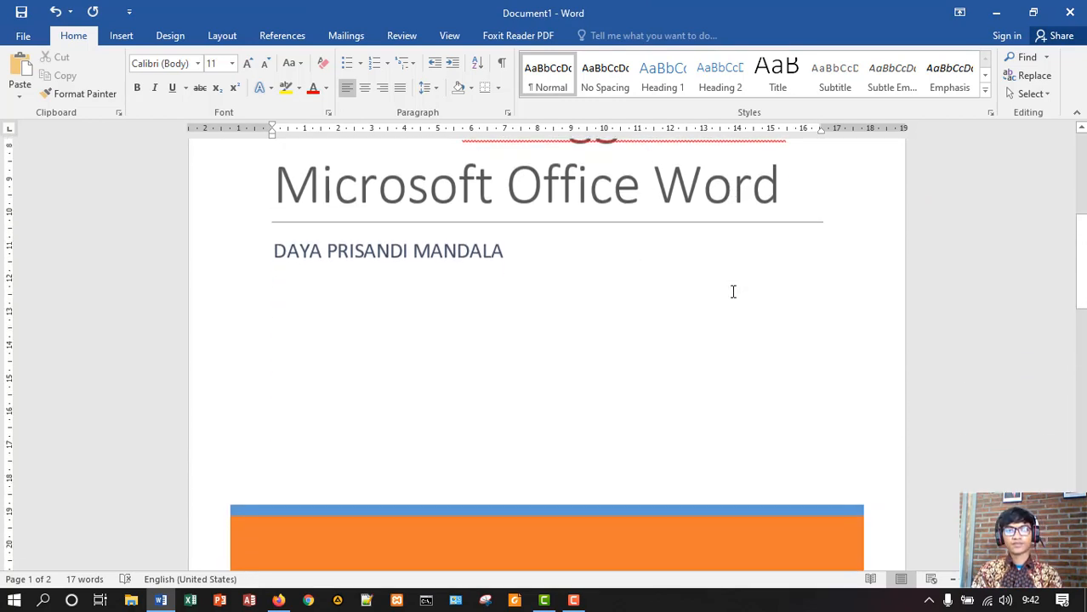
scroll(734, 292, down, 5)
scroll(733, 292, up, 3)
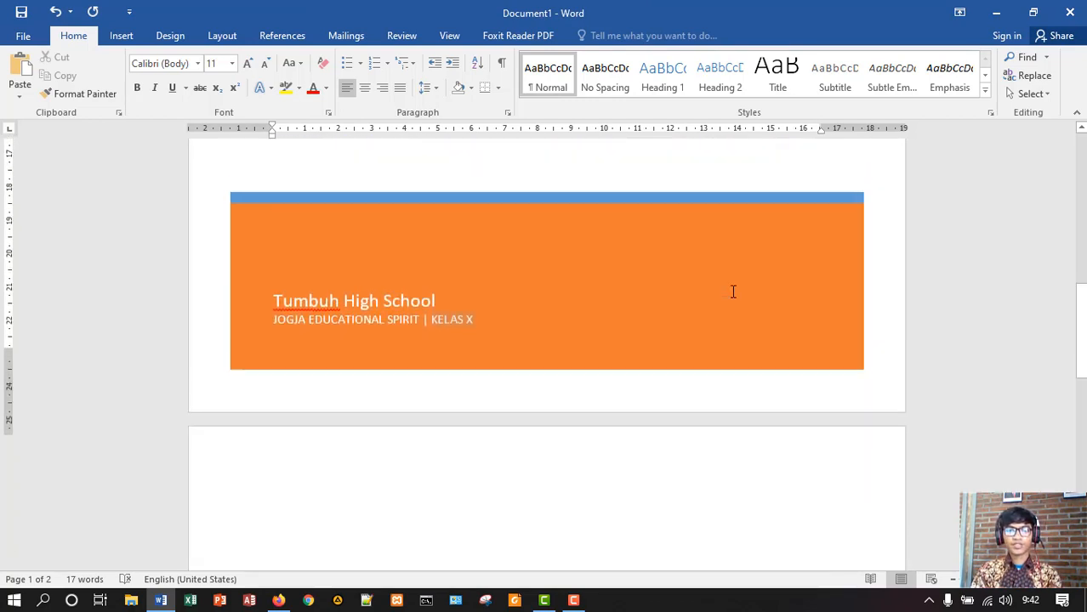
scroll(734, 292, up, 6)
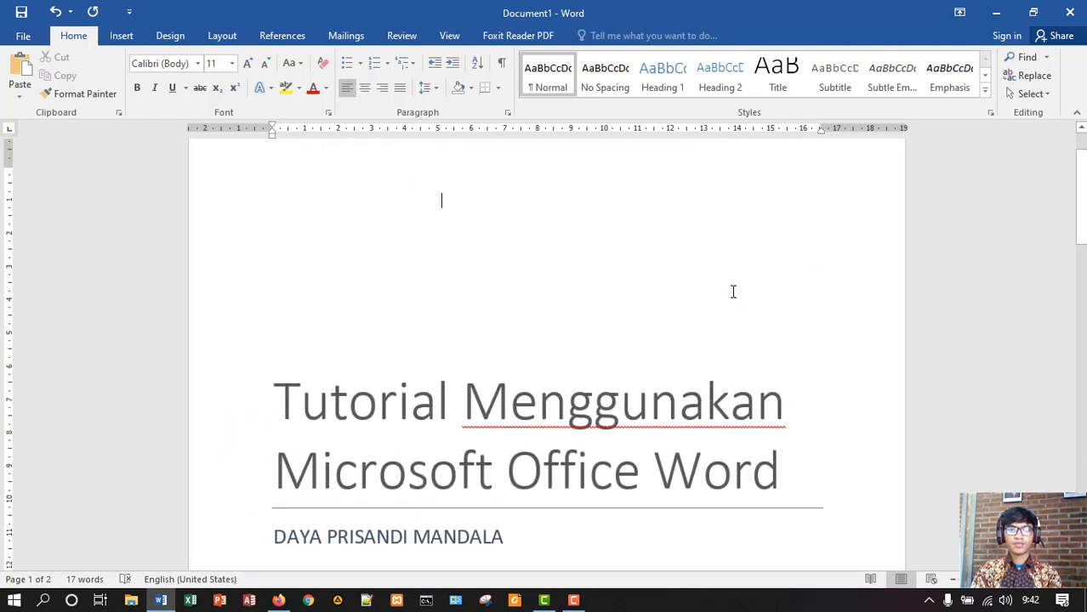
scroll(733, 292, down, 8)
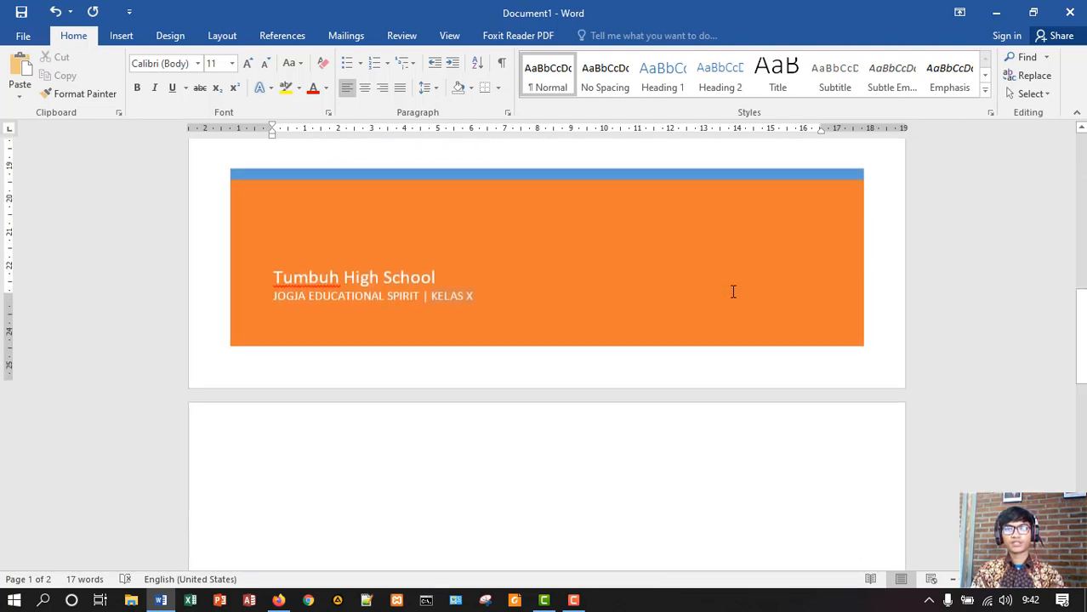
click(887, 228)
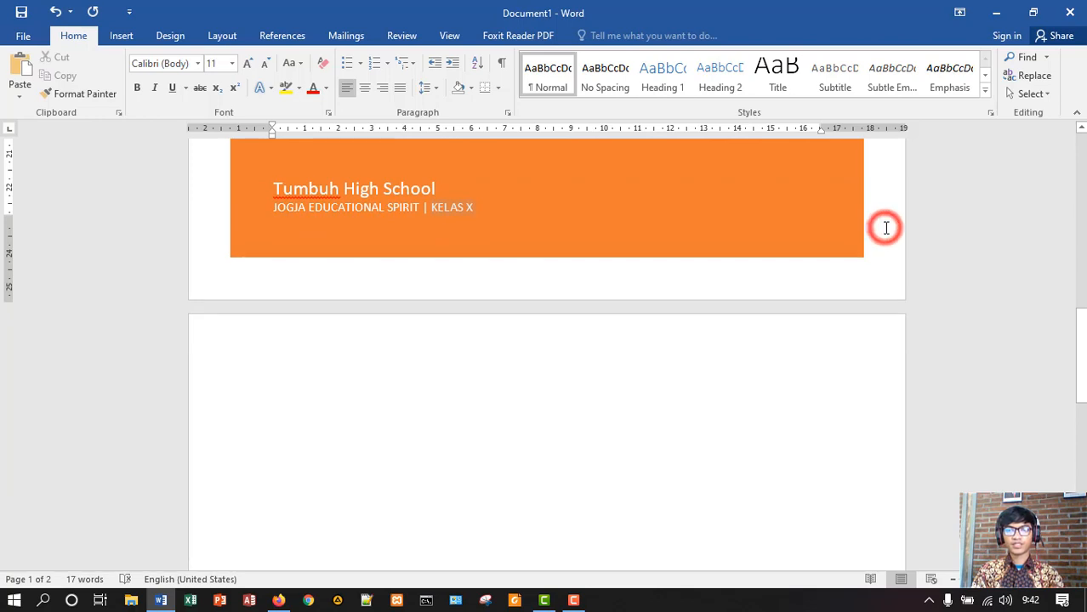
click(518, 369)
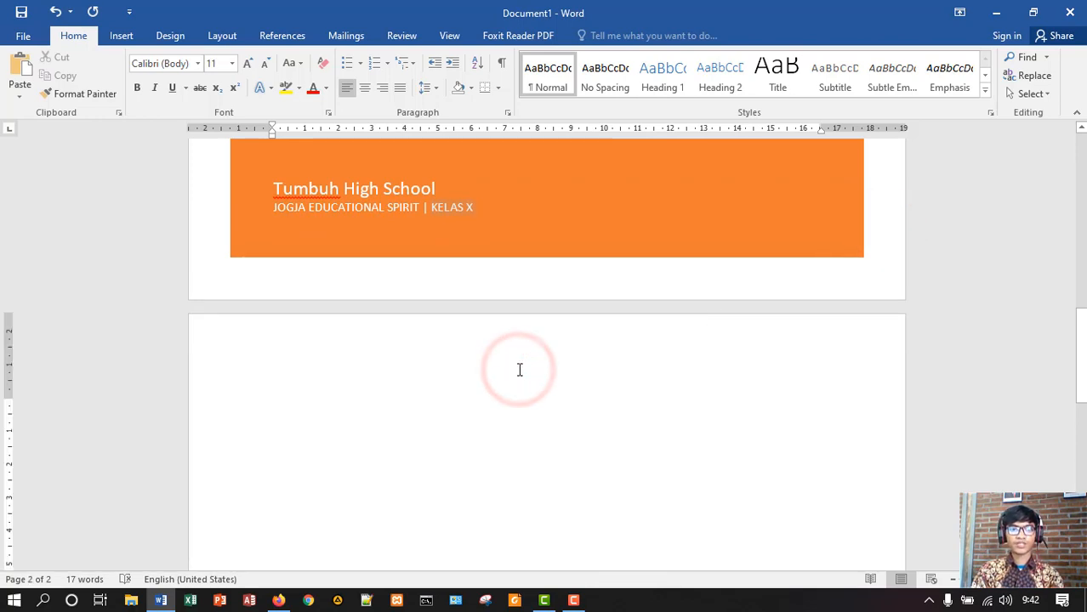
click(322, 410)
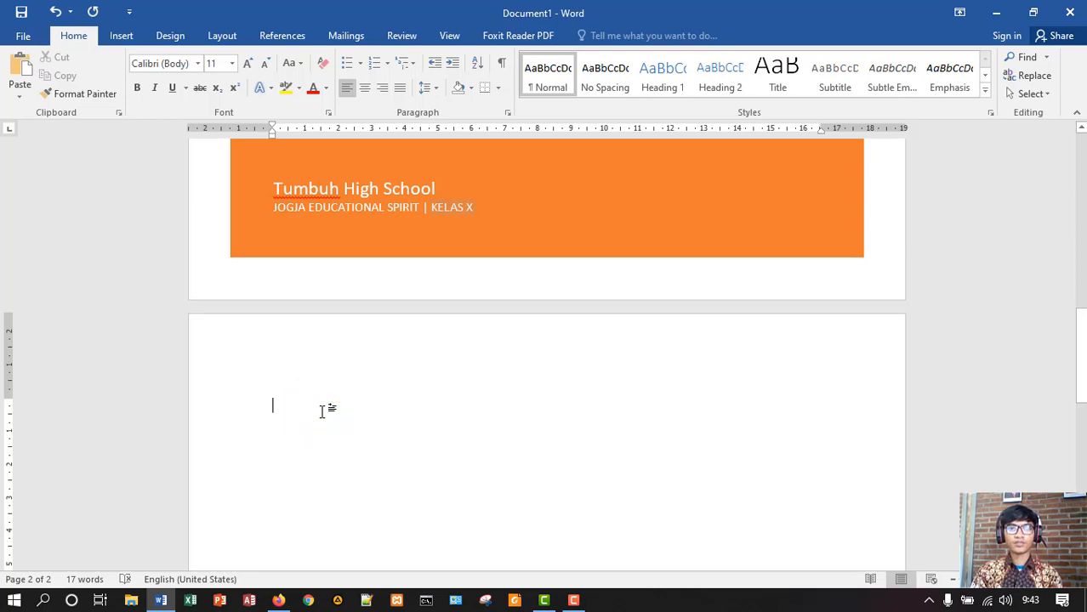
key(ctrl+e)
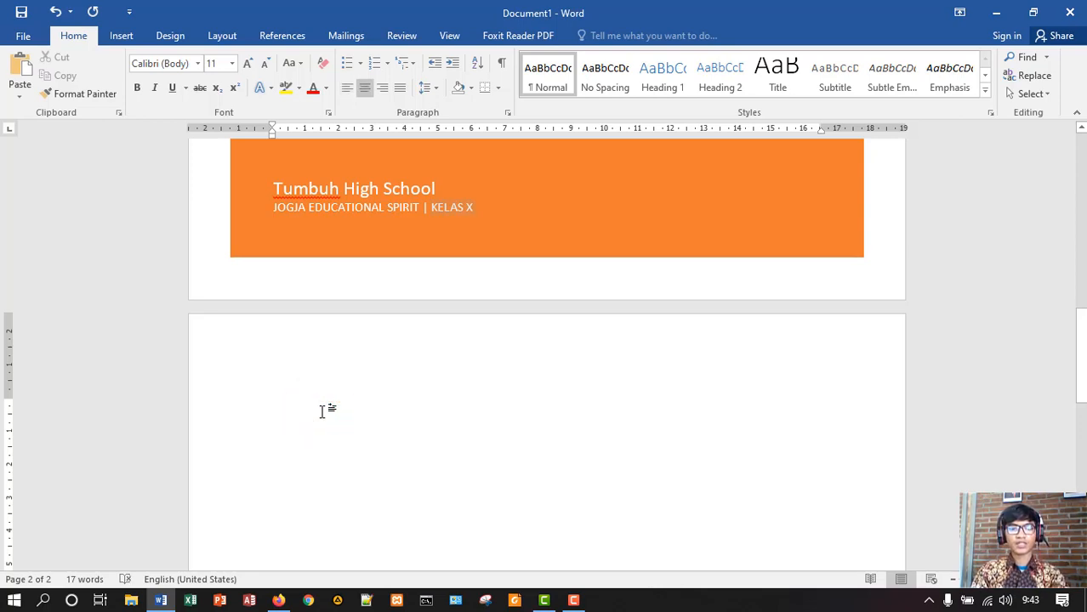
text(Kata )
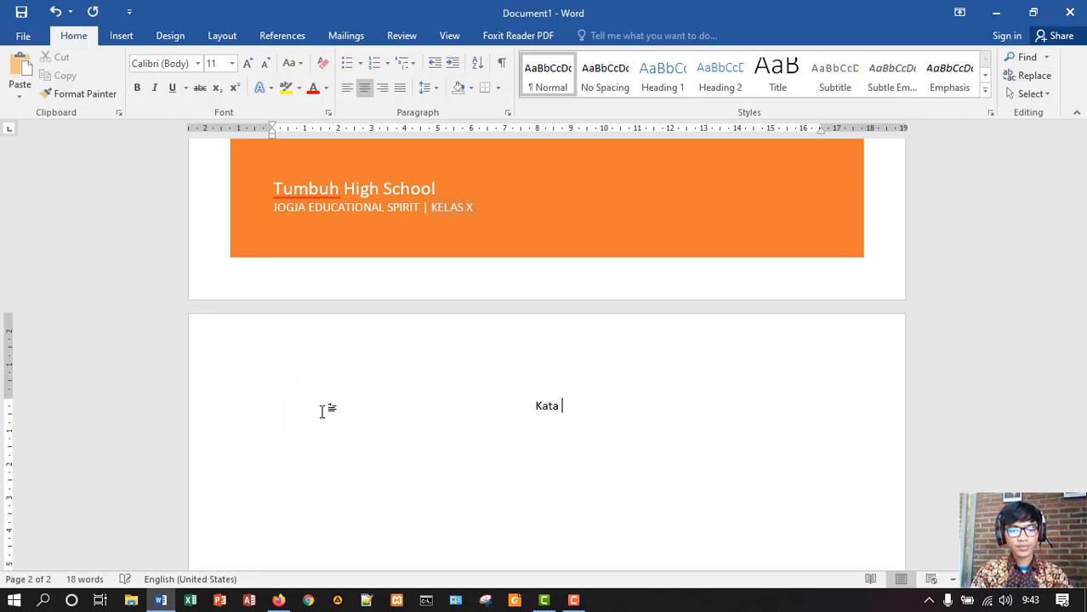
text(Pengantar)
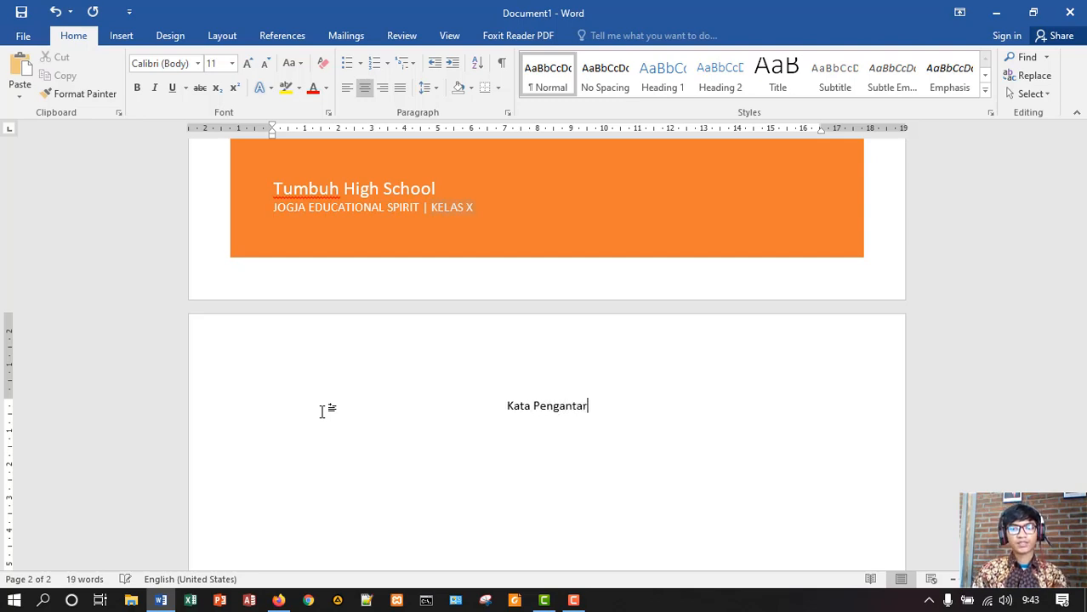
key(Return)
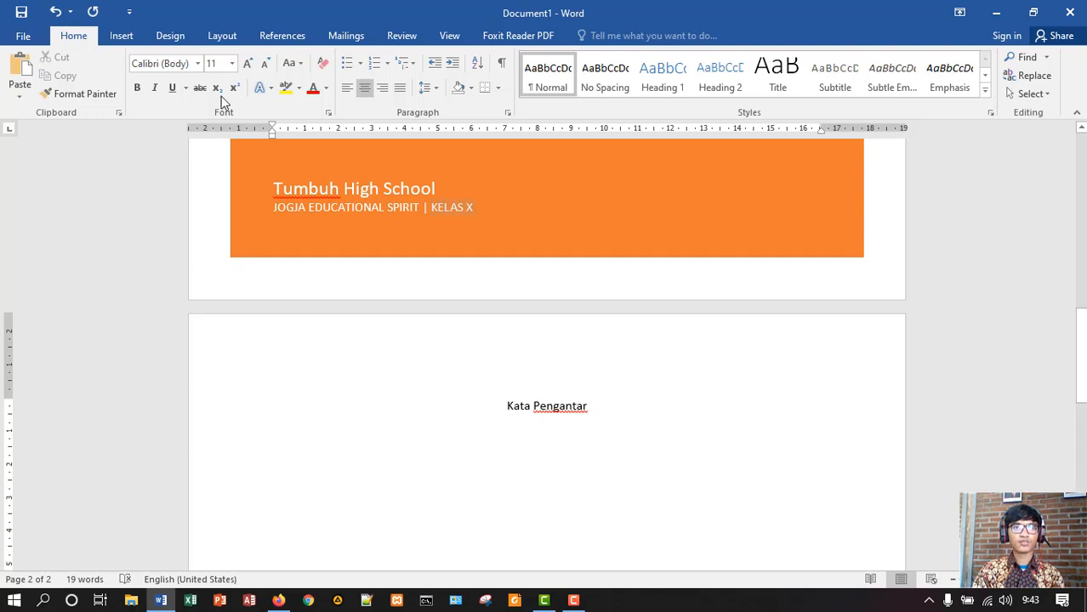
- Insert a page break below "Kata Pengantar" and enter "Daftar Isi" on the new page, followed by a new paragraph
click(223, 35)
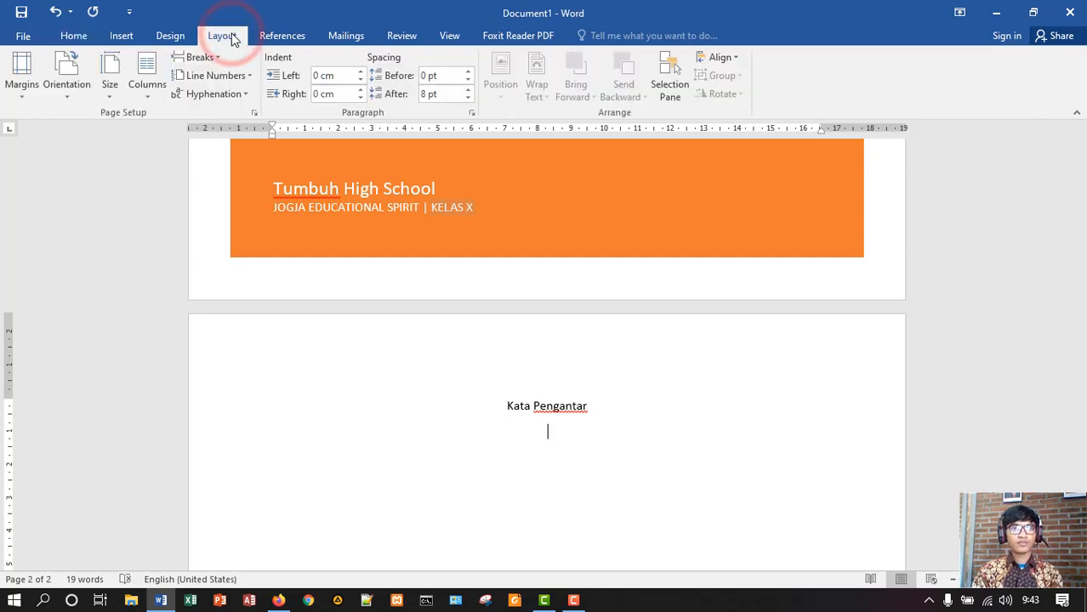
click(204, 57)
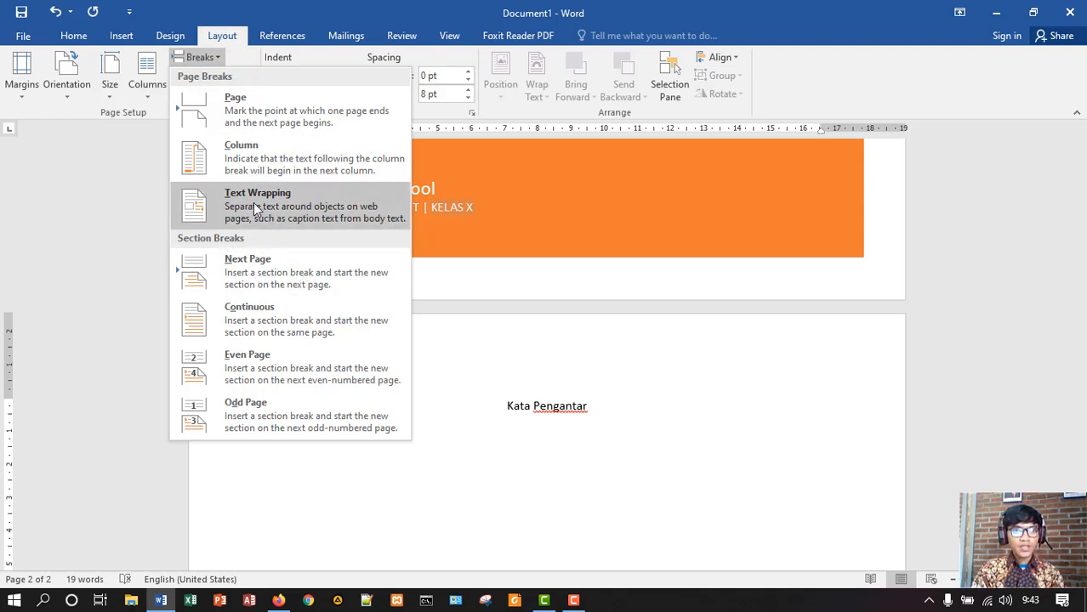
click(246, 109)
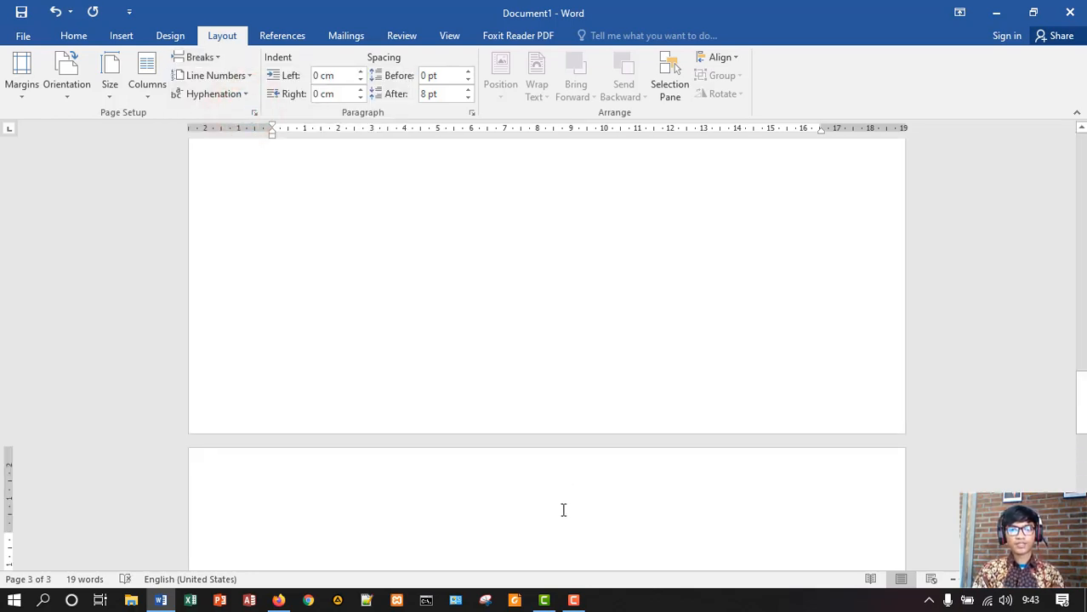
scroll(560, 537, down, 3)
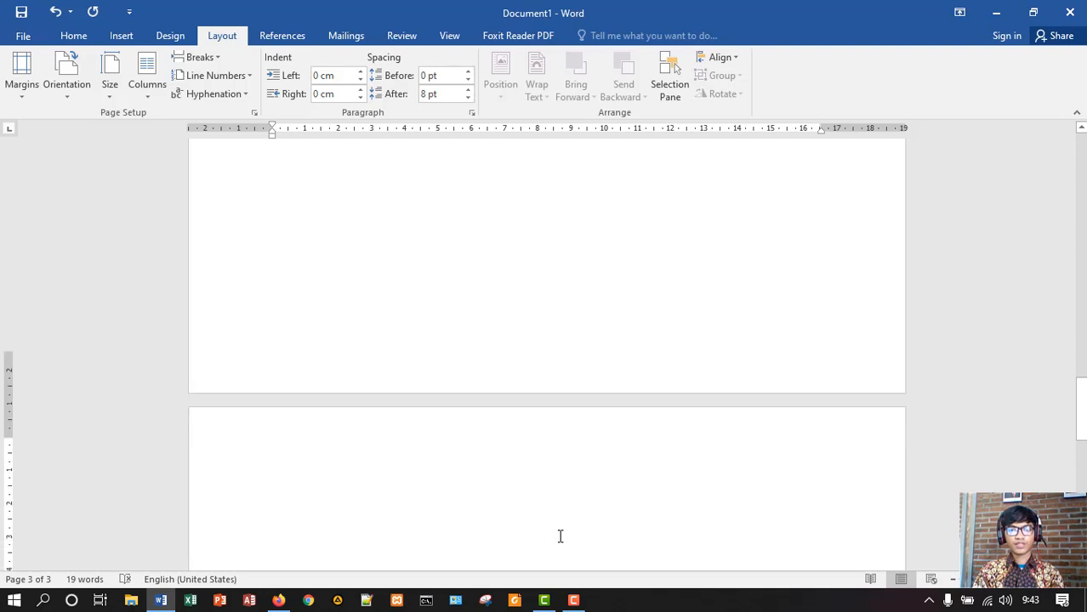
click(559, 536)
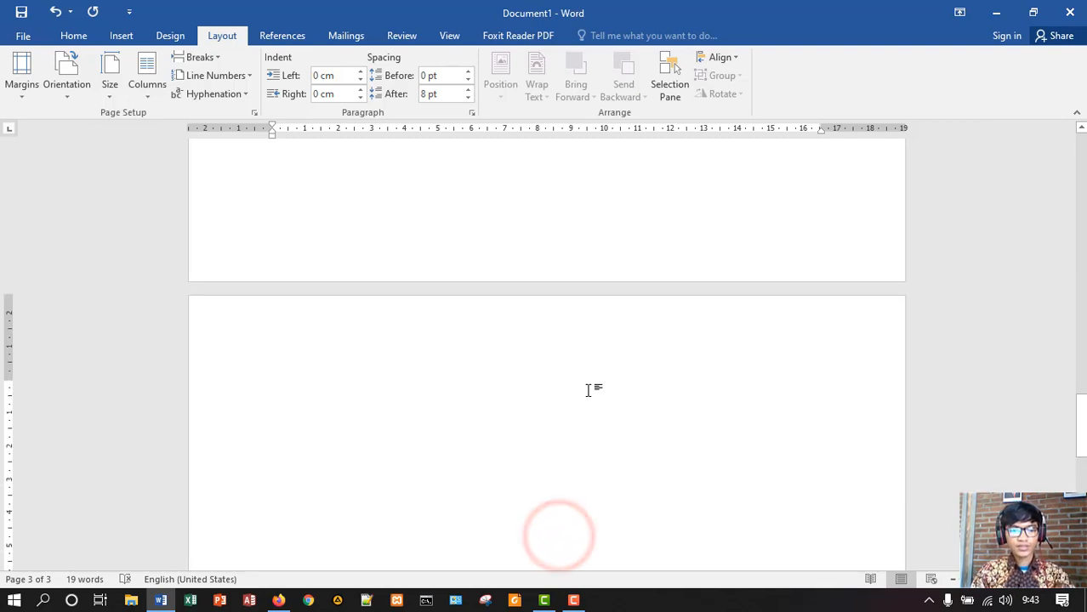
text(Daftar Isi)
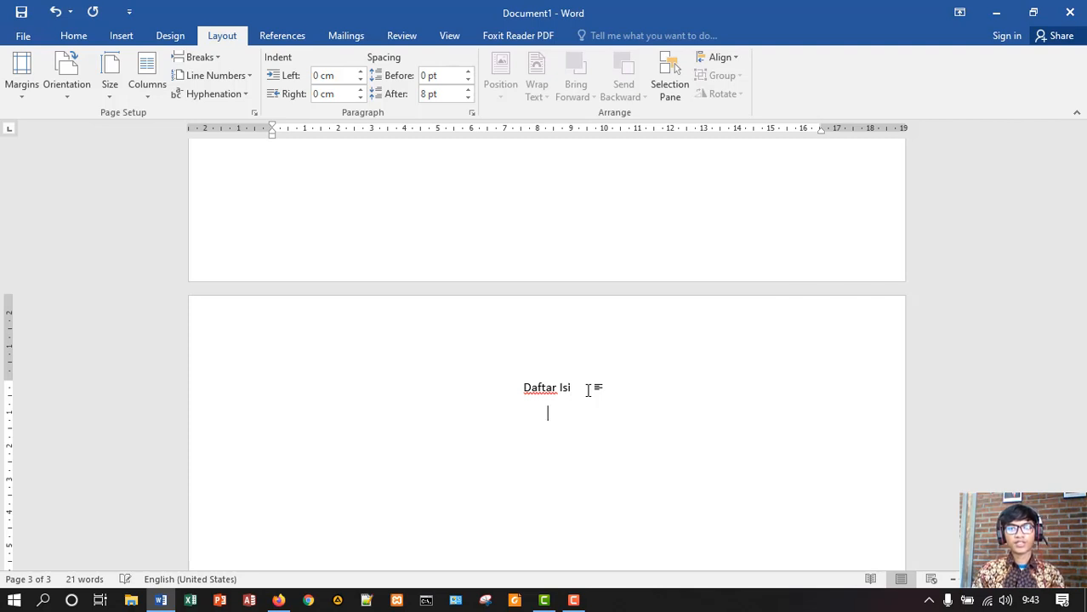
key(Return)
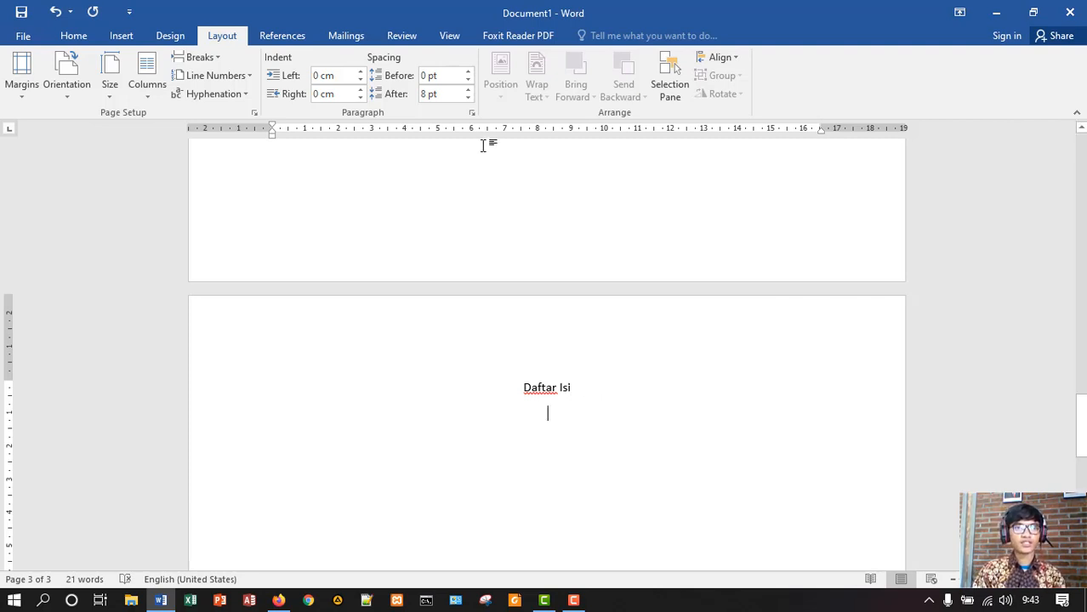
- Insert a page break below "Daftar Isi" and enter "Daftar Gambar" on the new page, followed by a new paragraph
click(211, 59)
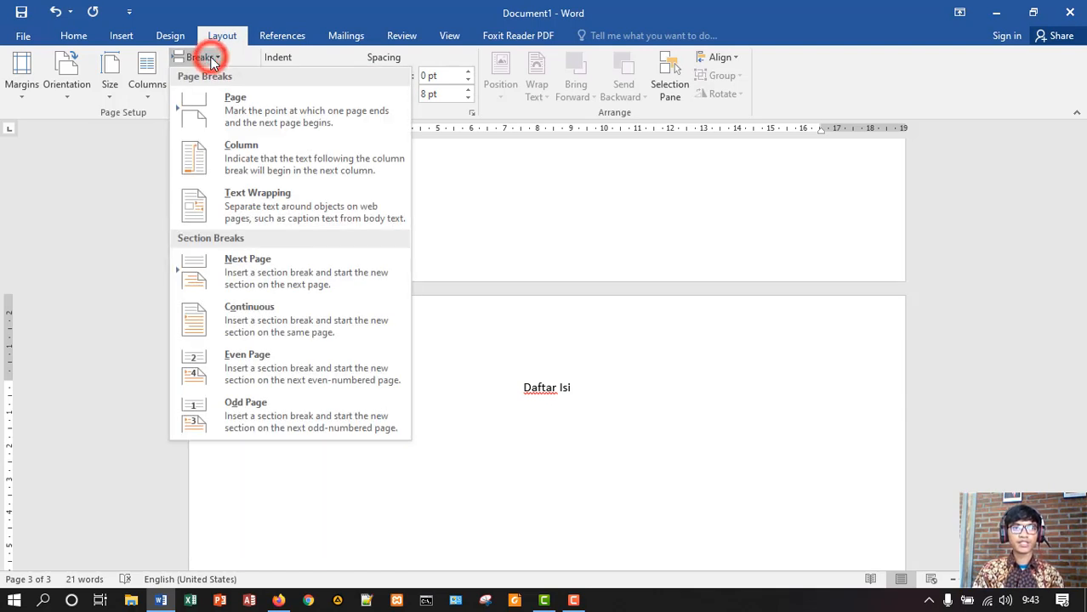
click(253, 113)
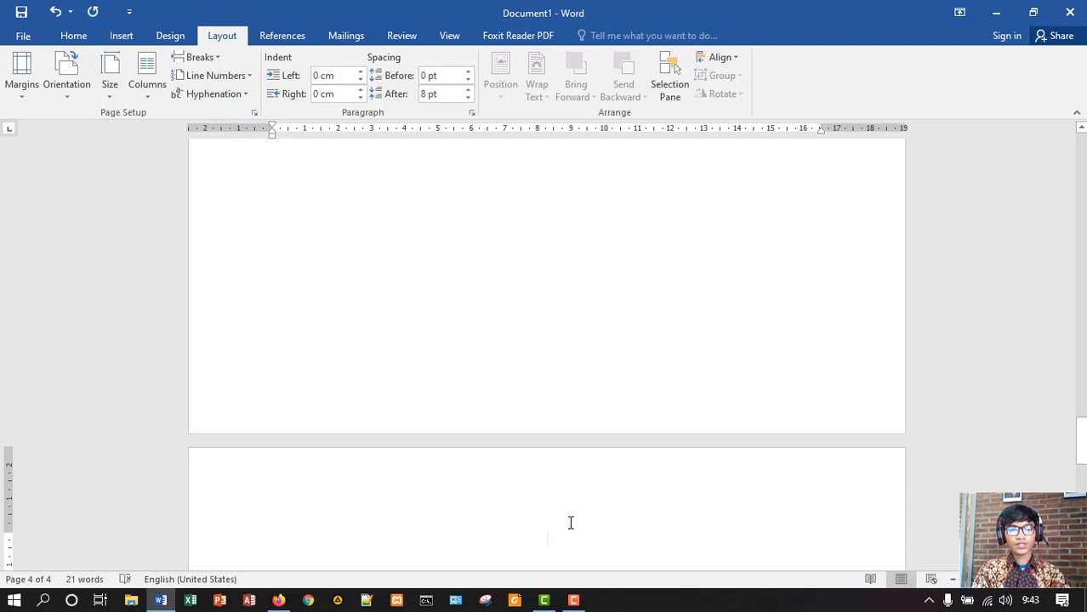
text(Daftar Ga)
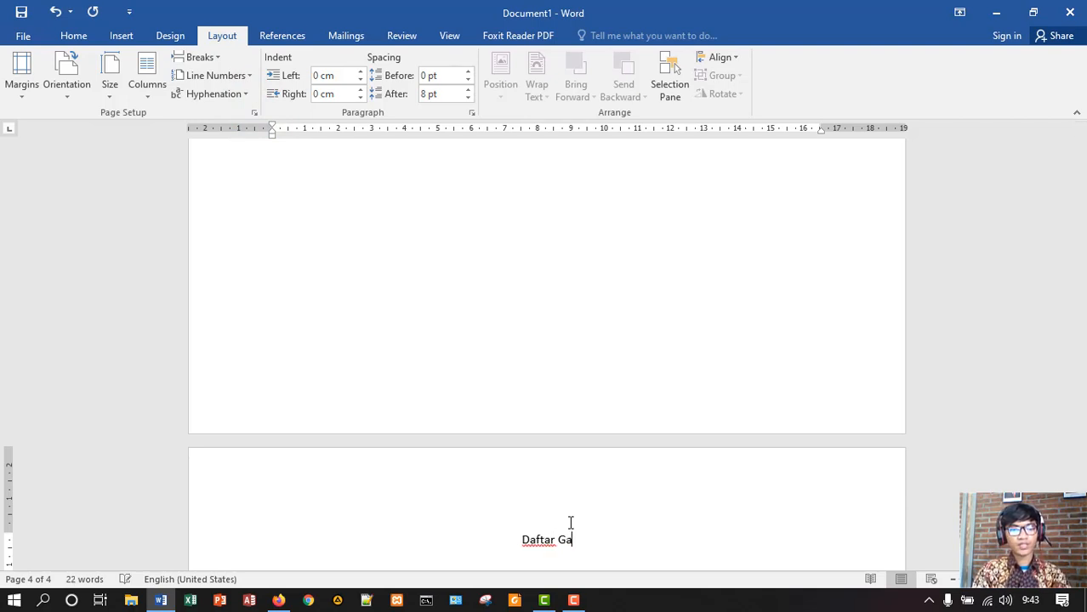
text(n)
key(BackSpace)
text(mba)
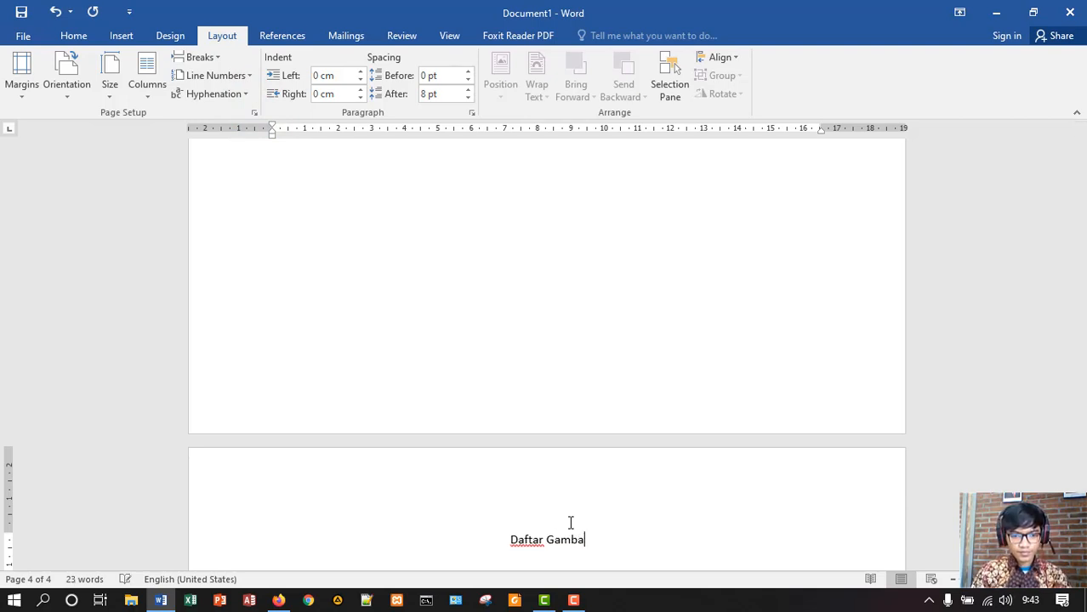
text(r)
key(Return)
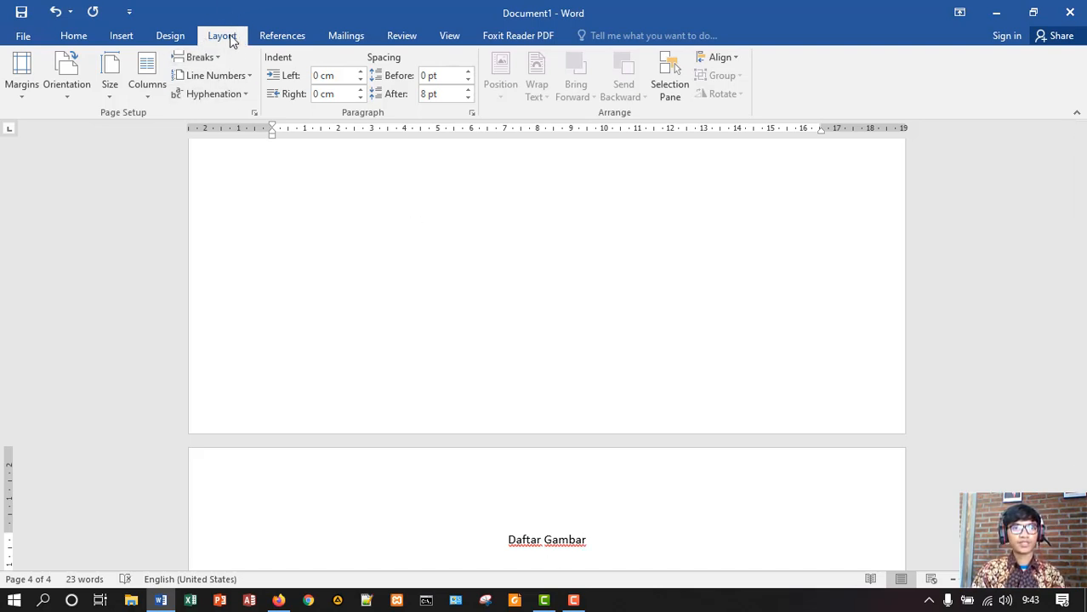
- Insert a page break below "Daftar Gambar" and enter "Konten" on the new page
click(209, 58)
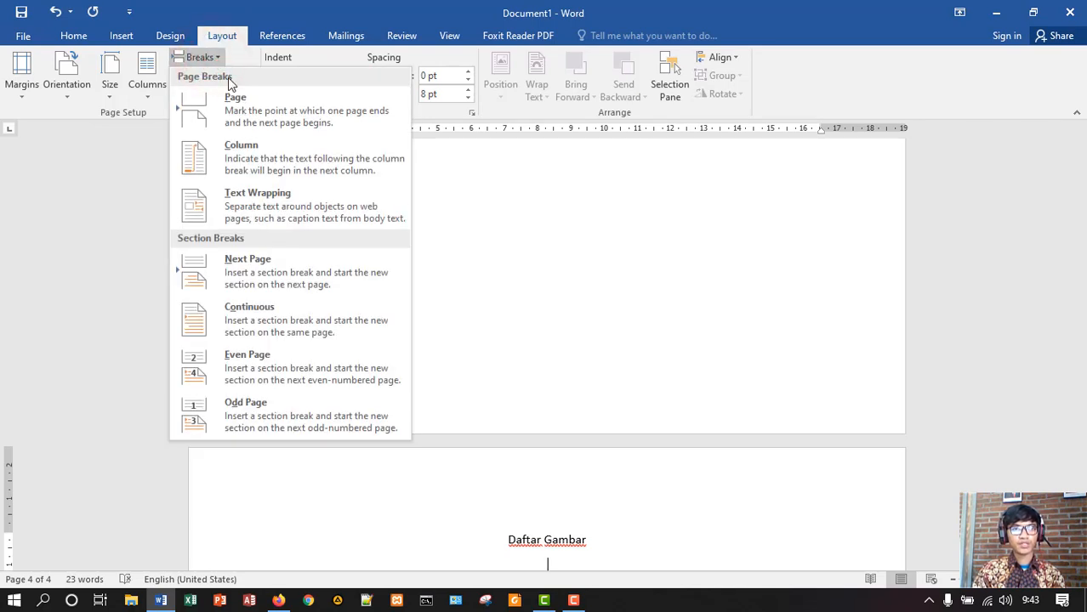
click(247, 111)
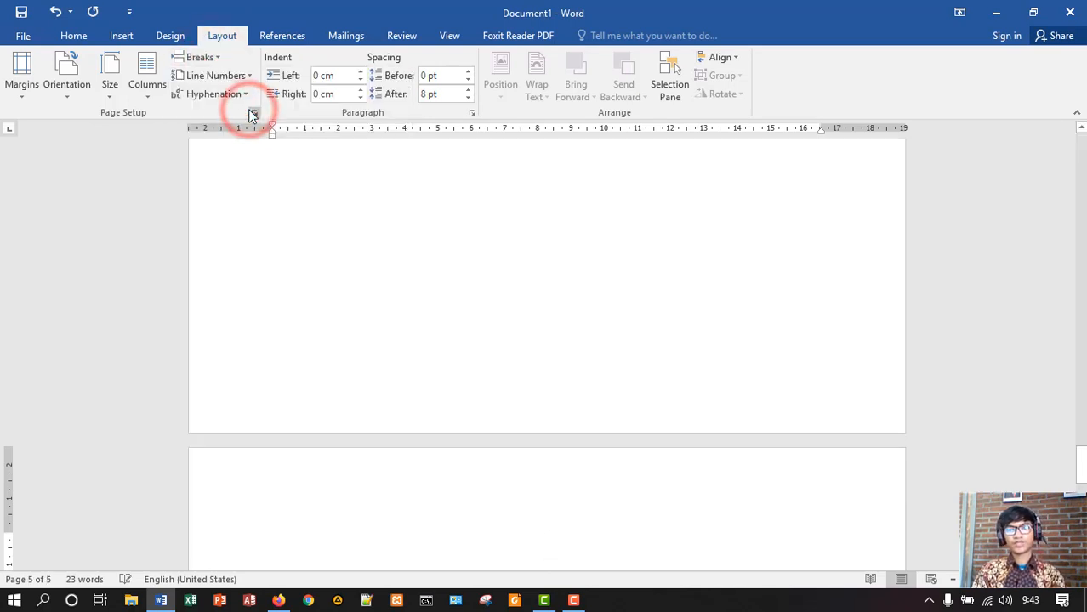
text(Konten)
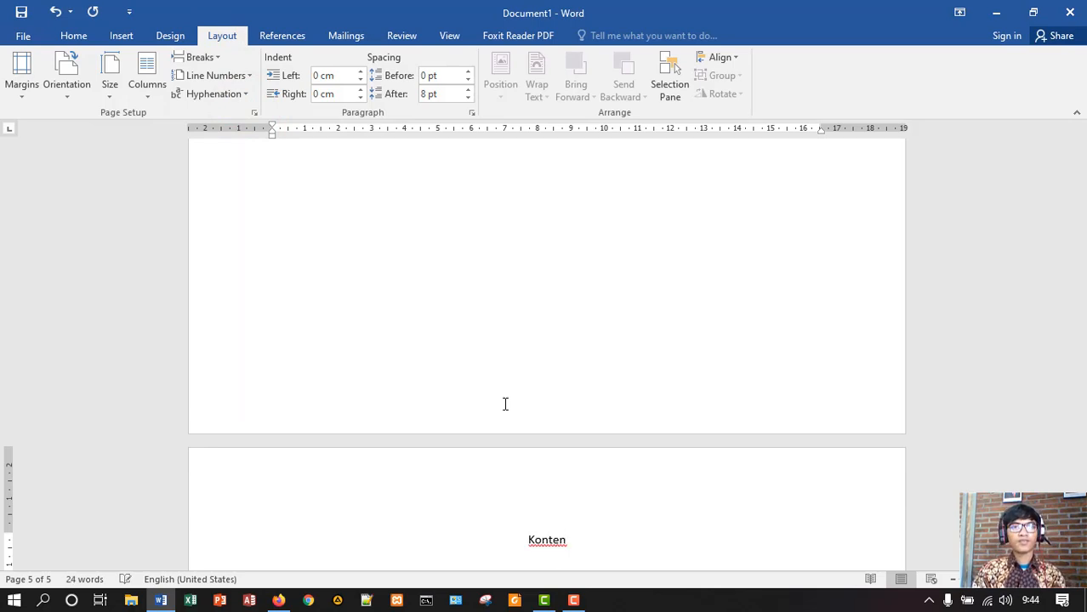
- Insert a page break after "Konten" and enter "Daftar Pustaka" on the new page, followed by a new paragraph
click(214, 57)
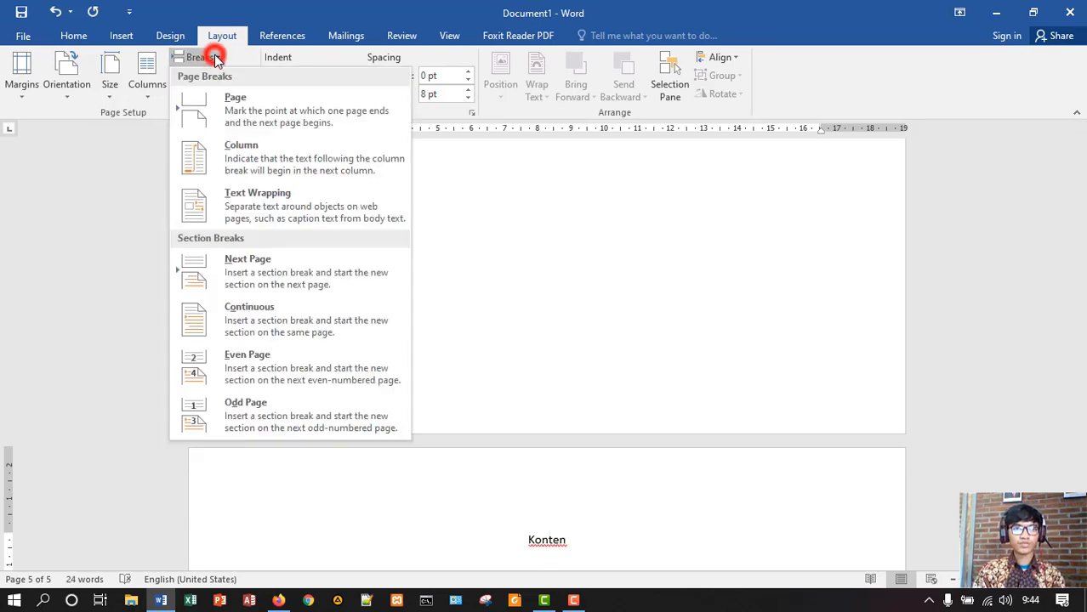
click(247, 119)
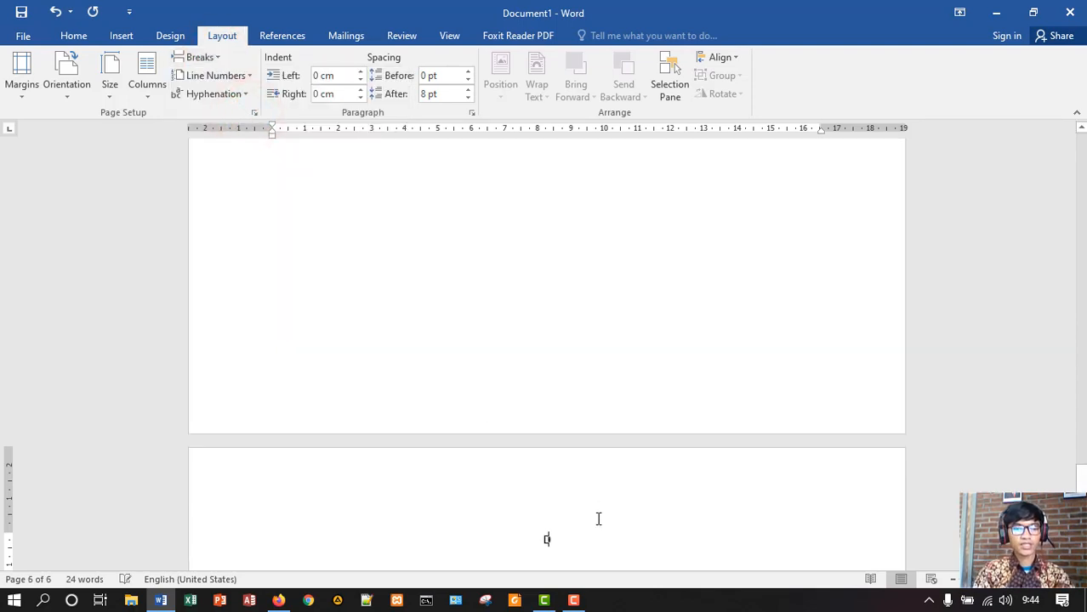
text(Daftar Pu)
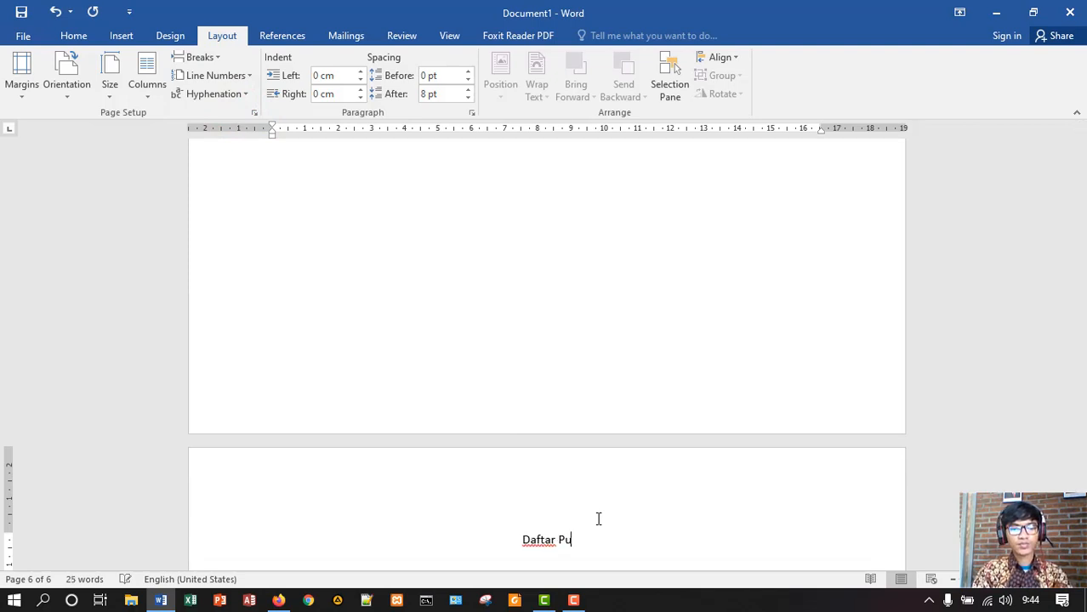
text(staka)
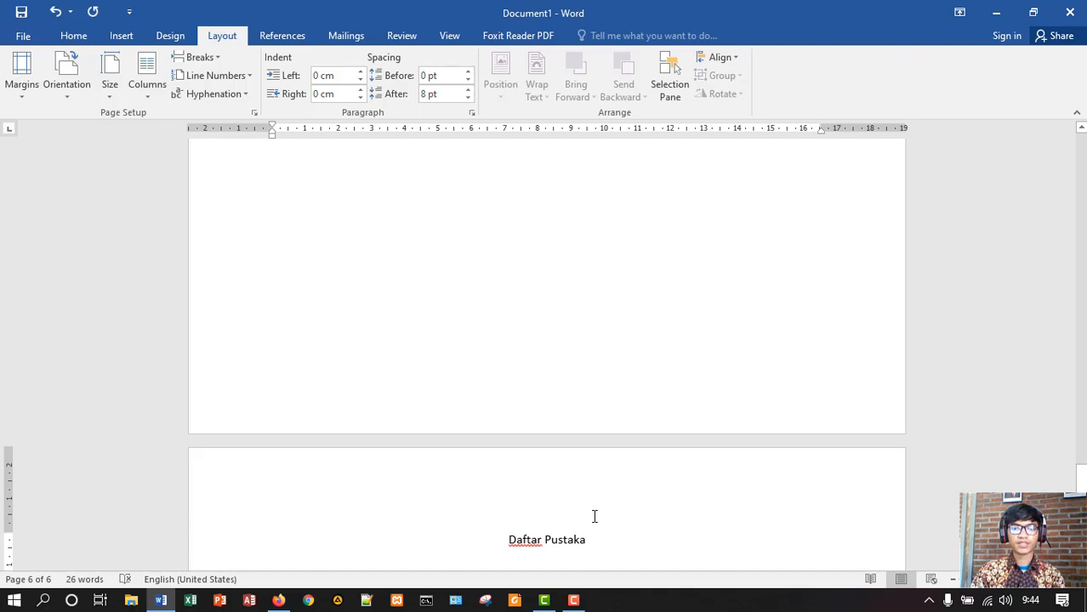
key(Return)
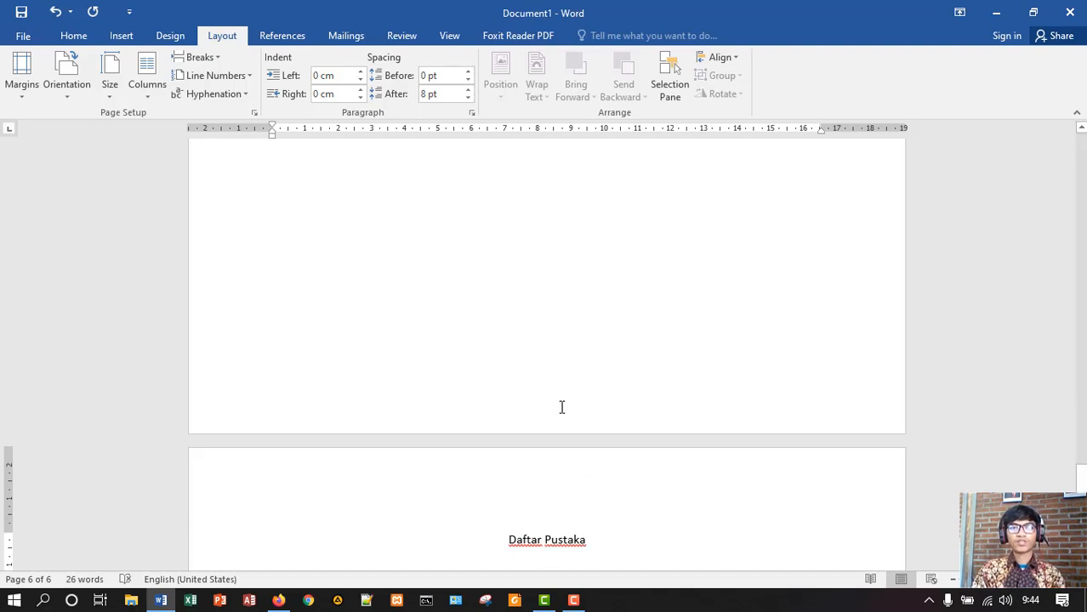
- Insert the built-in Automatic Table 2 table of contents in the empty paragraph below "Daftar Isi"
scroll(562, 408, up, 10)
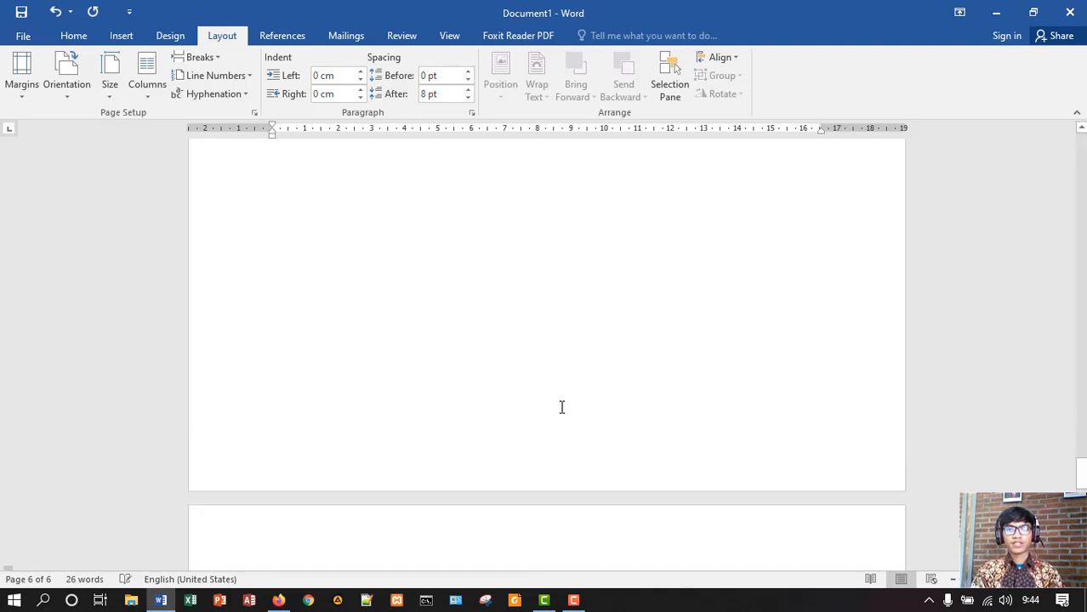
scroll(561, 407, up, 10)
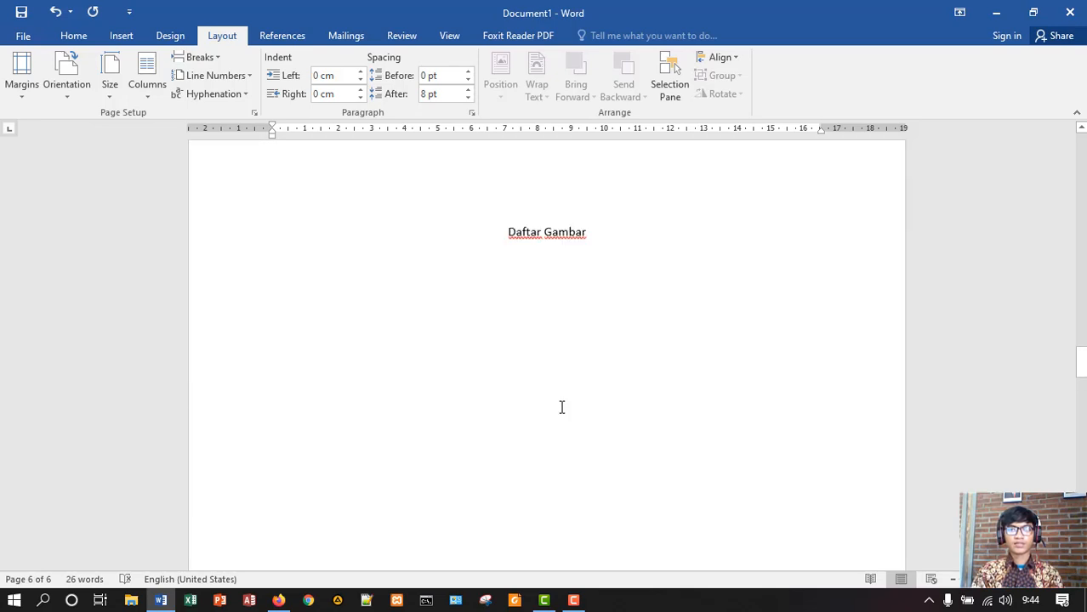
scroll(561, 408, up, 6)
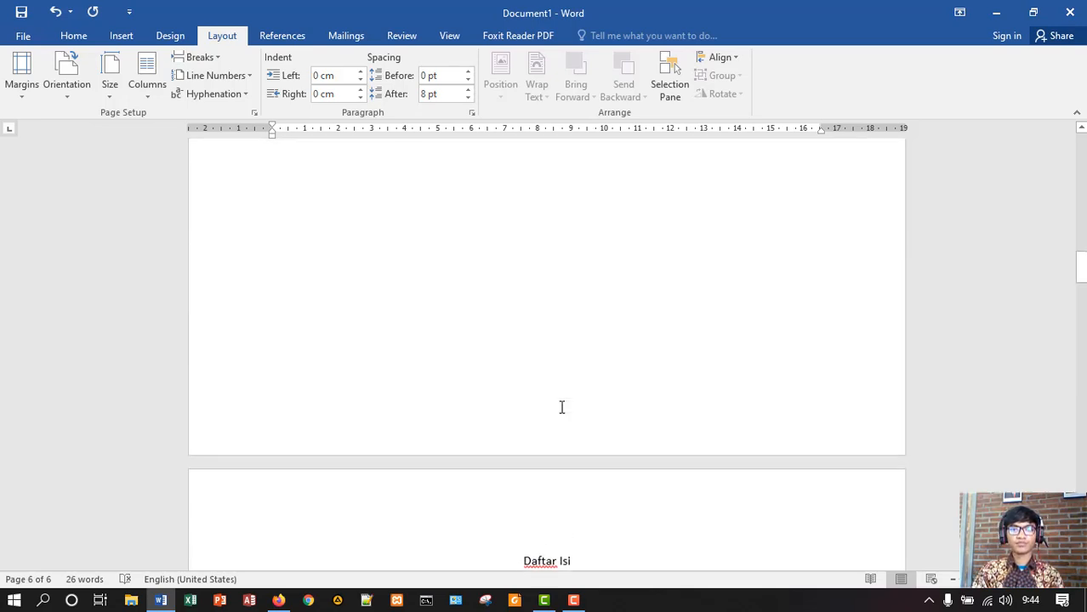
scroll(561, 405, down, 4)
click(561, 380)
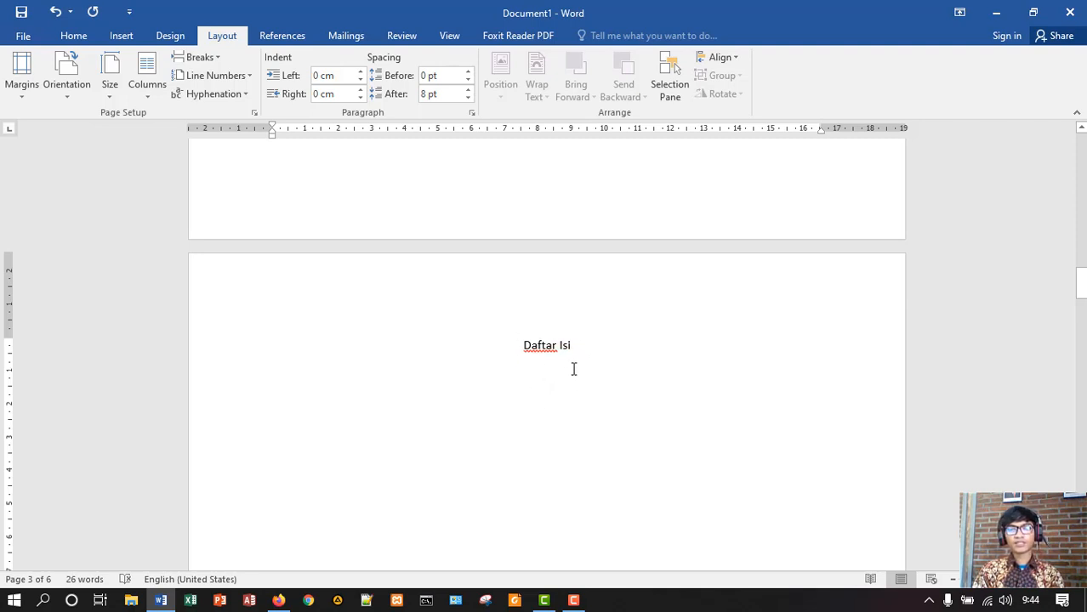
click(563, 367)
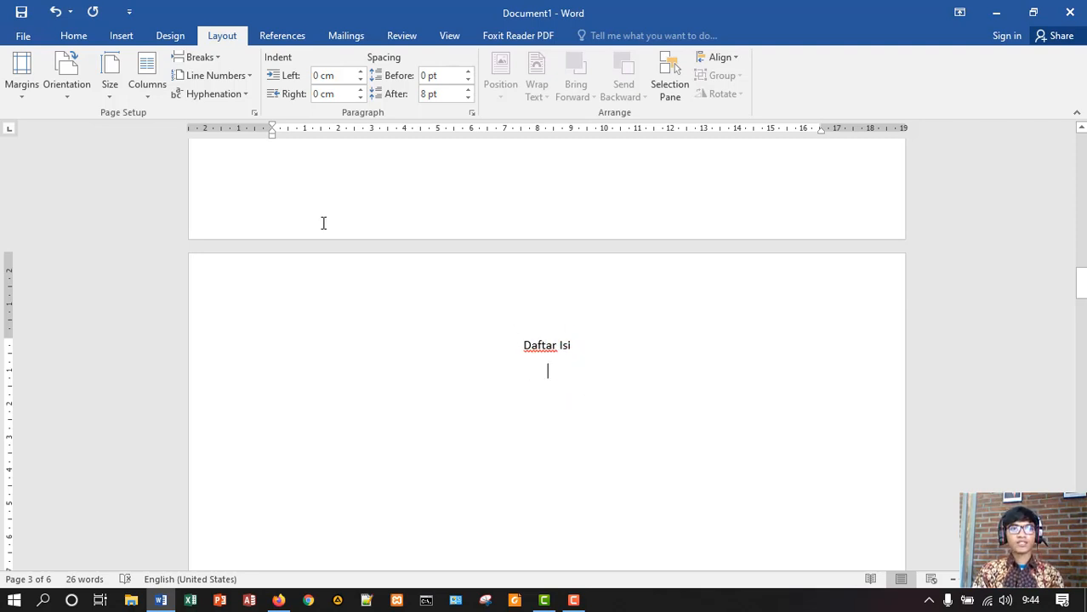
click(283, 37)
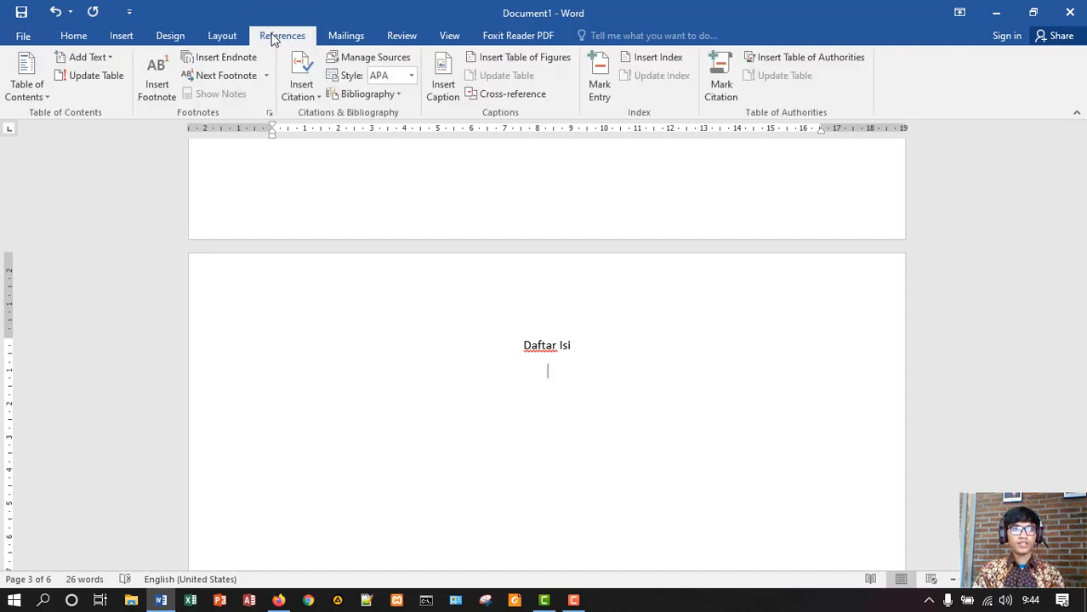
click(35, 91)
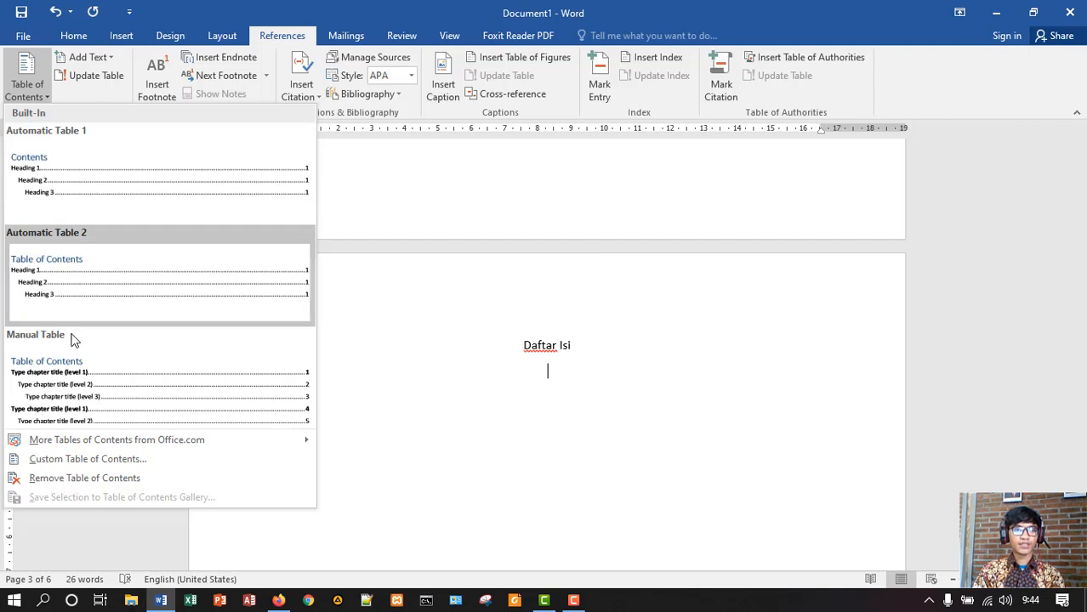
click(149, 281)
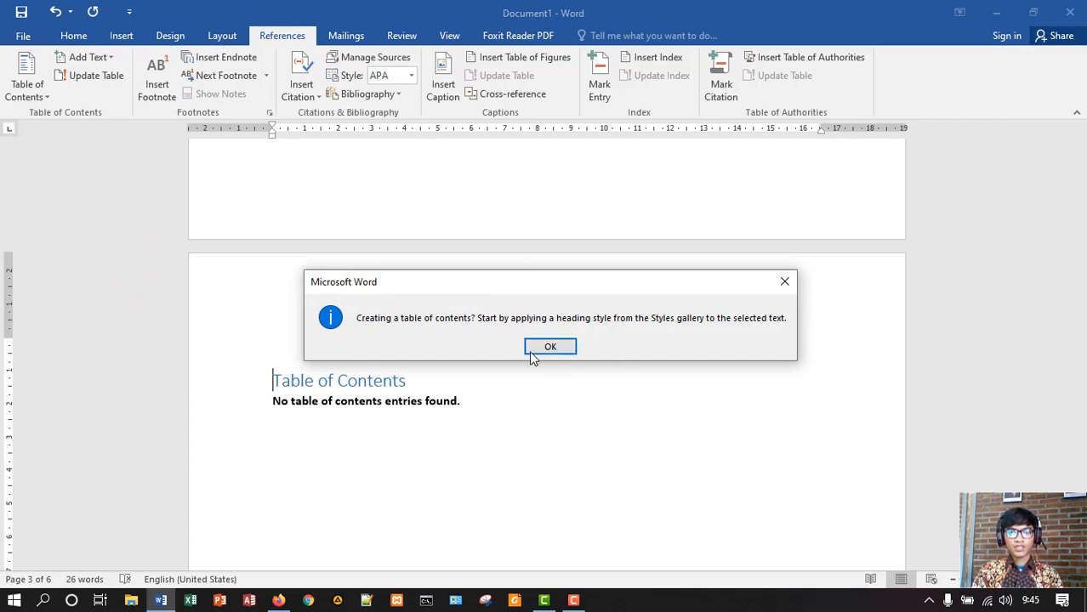
click(558, 347)
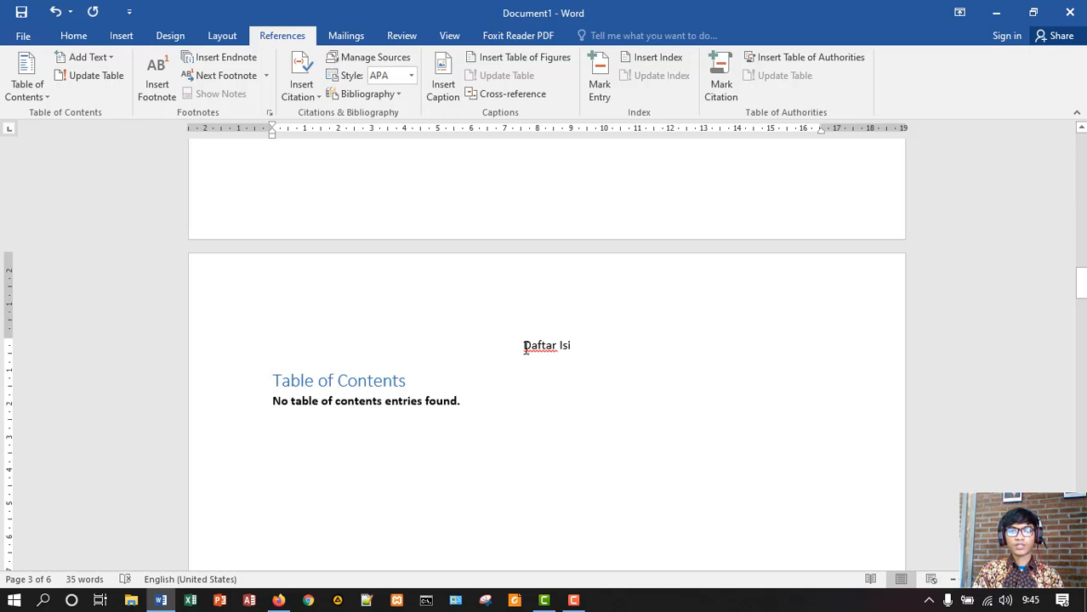
- Examine the "Daftar Isi" page with its table of contents and the "Kata Pengantar" page before it
drag(525, 348, 577, 346)
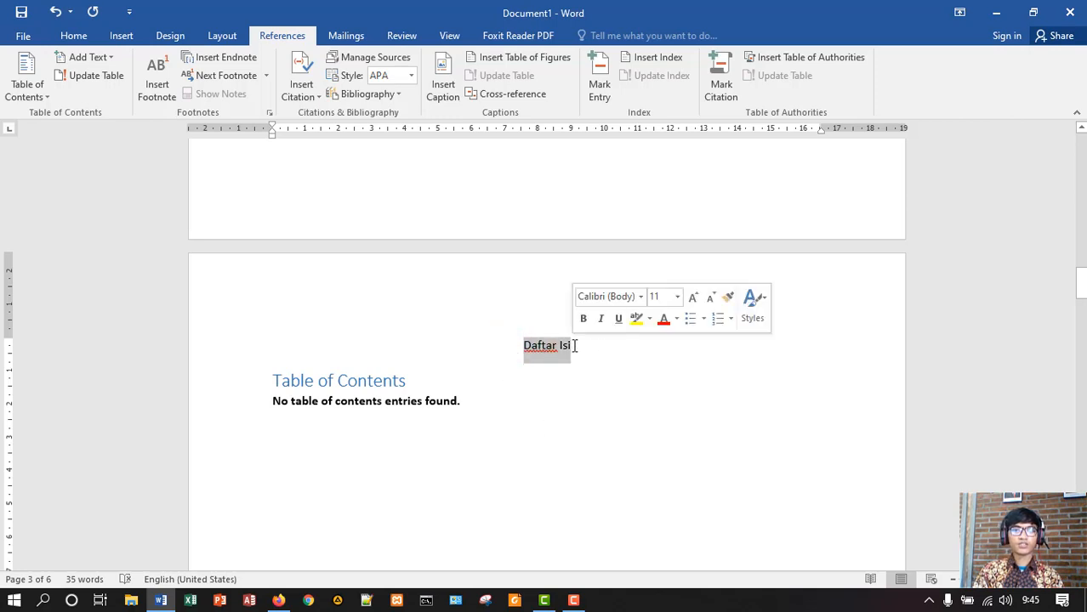
click(606, 355)
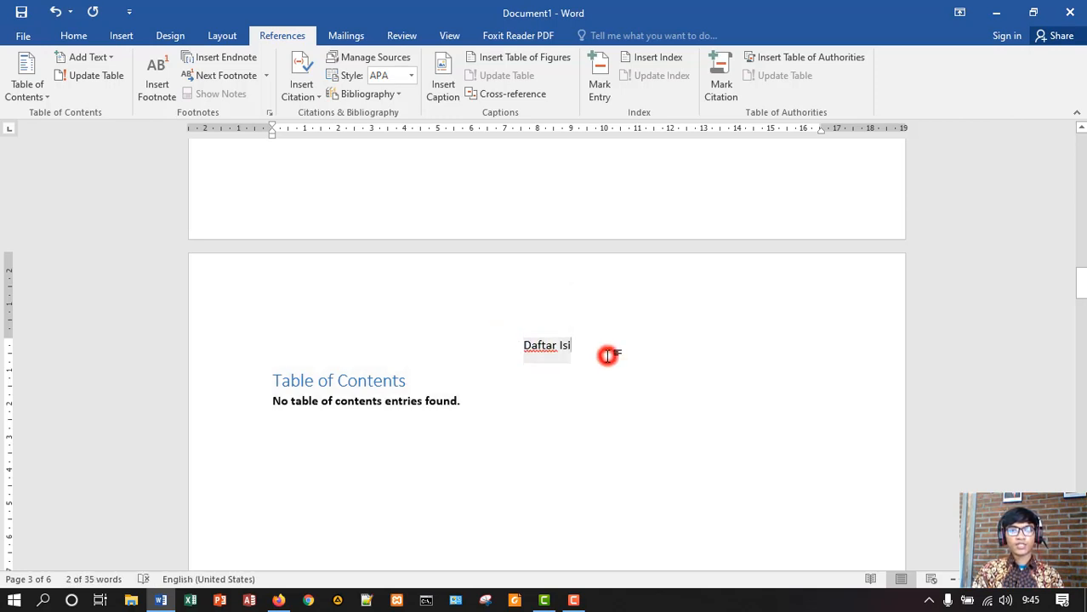
scroll(421, 397, down, 2)
scroll(421, 397, up, 1)
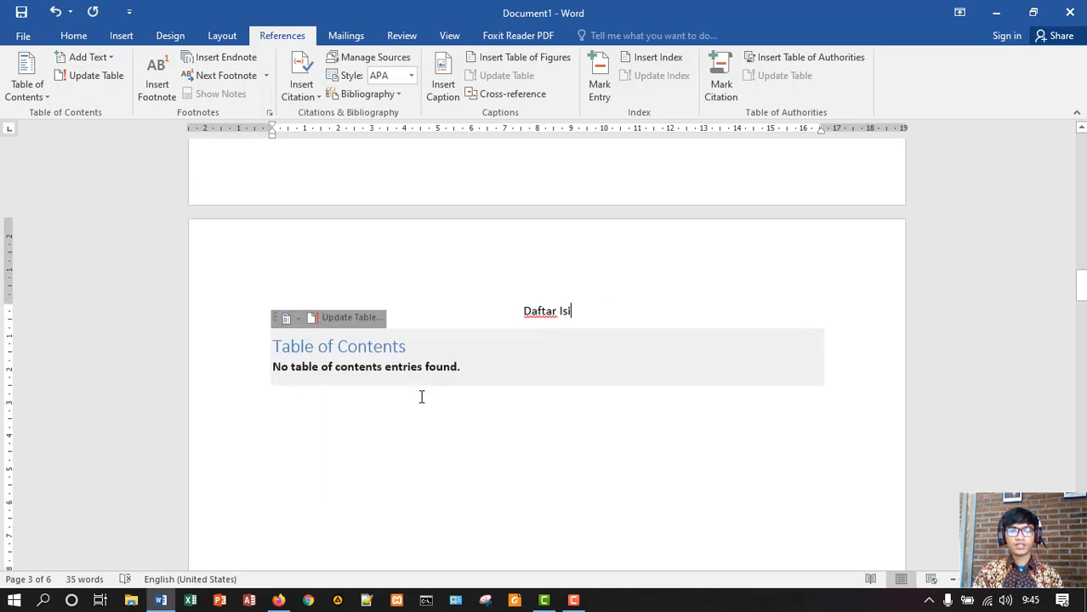
scroll(421, 398, up, 1)
scroll(422, 391, down, 1)
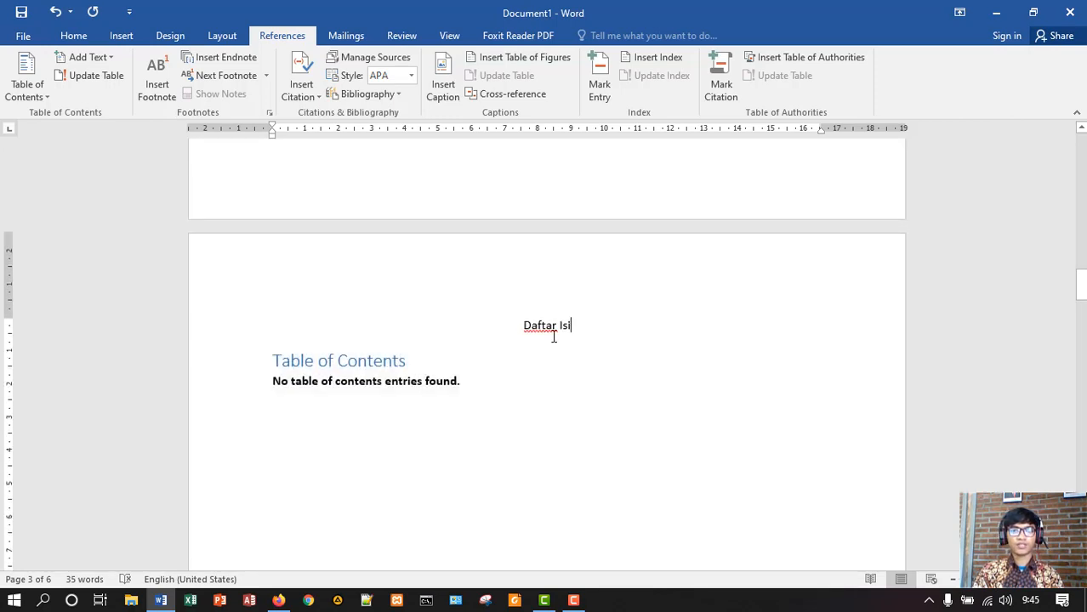
scroll(532, 324, up, 10)
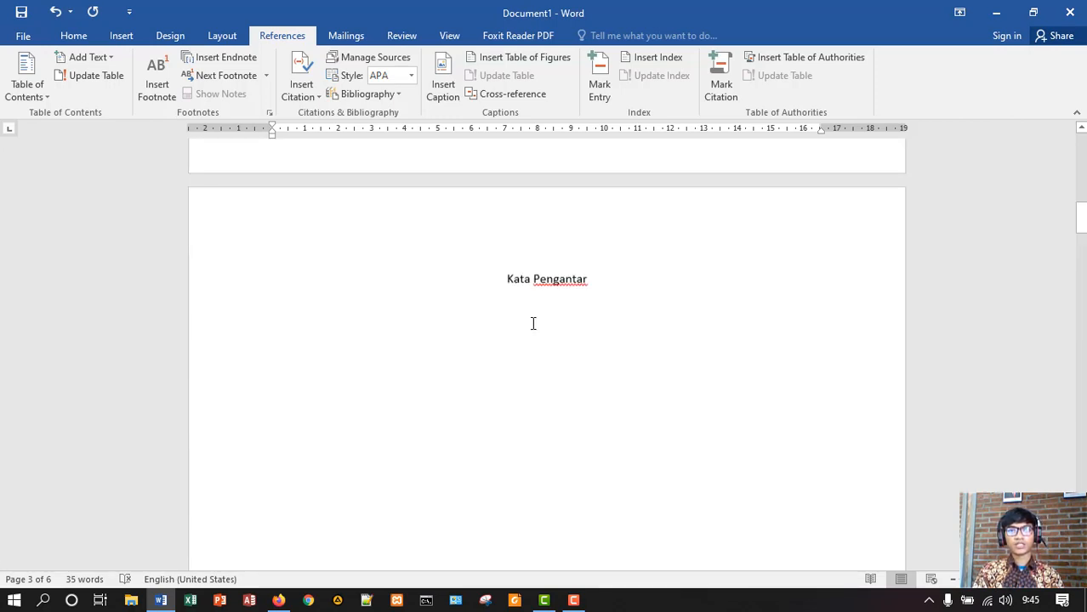
scroll(532, 323, down, 1)
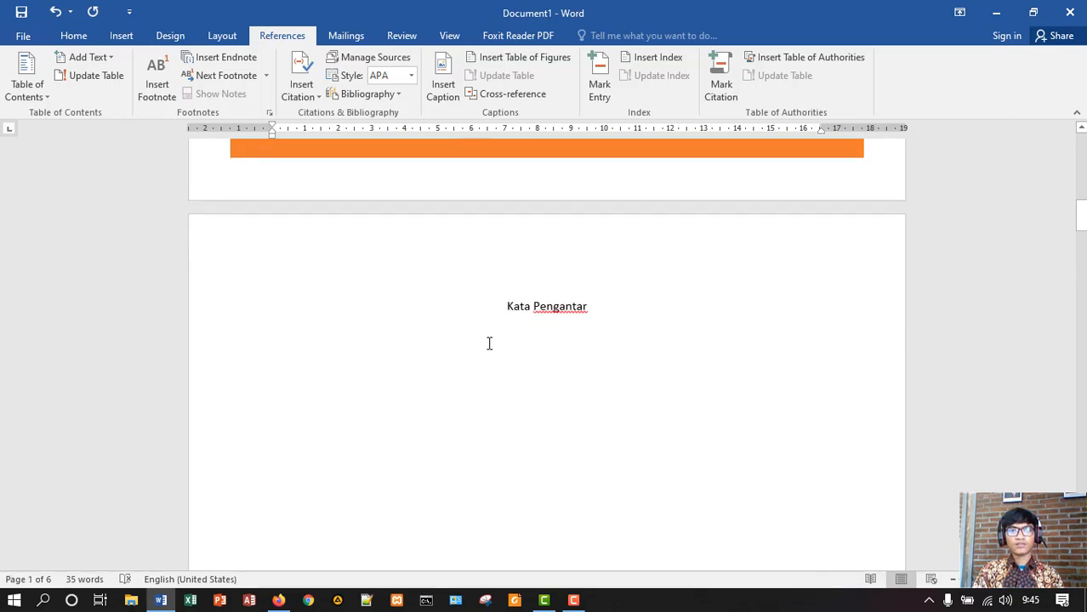
scroll(490, 342, down, 10)
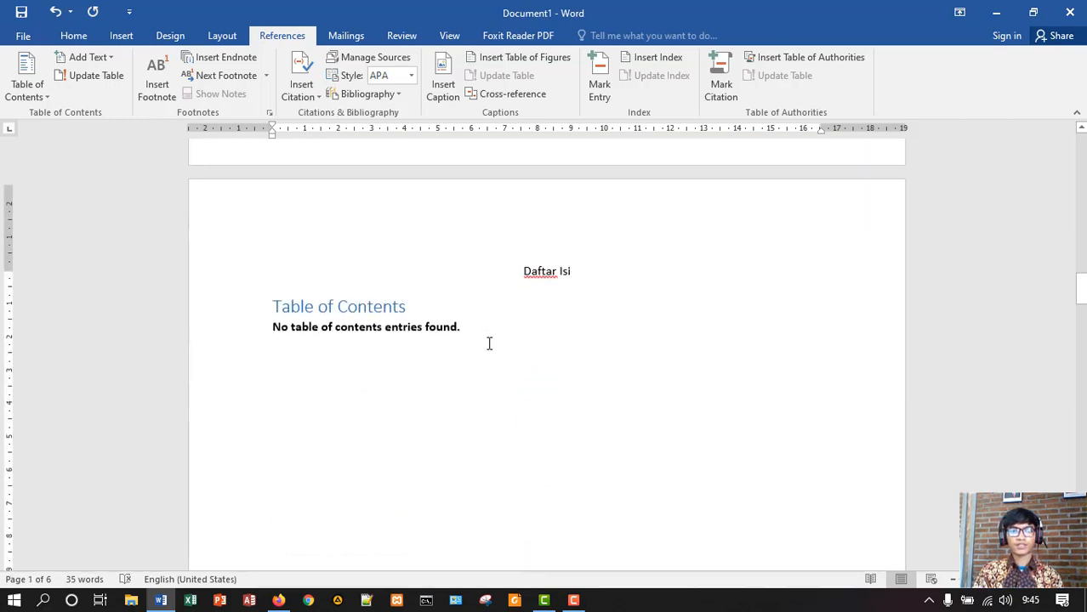
scroll(489, 342, up, 2)
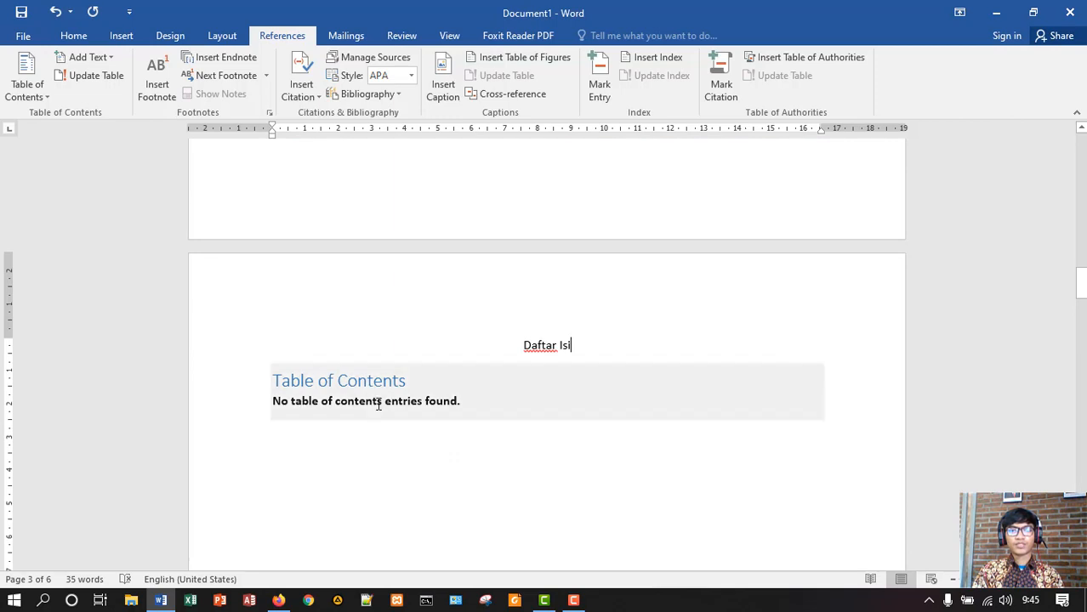
- Add the "Kata Pengantar" title to the table of contents as Level 1 text
scroll(378, 404, up, 10)
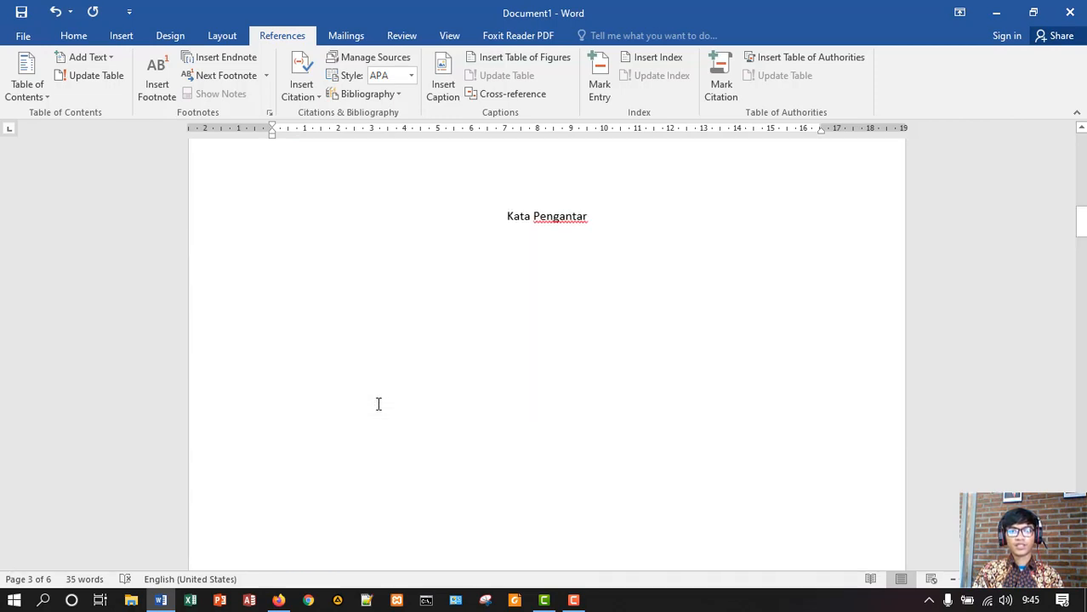
scroll(378, 404, up, 2)
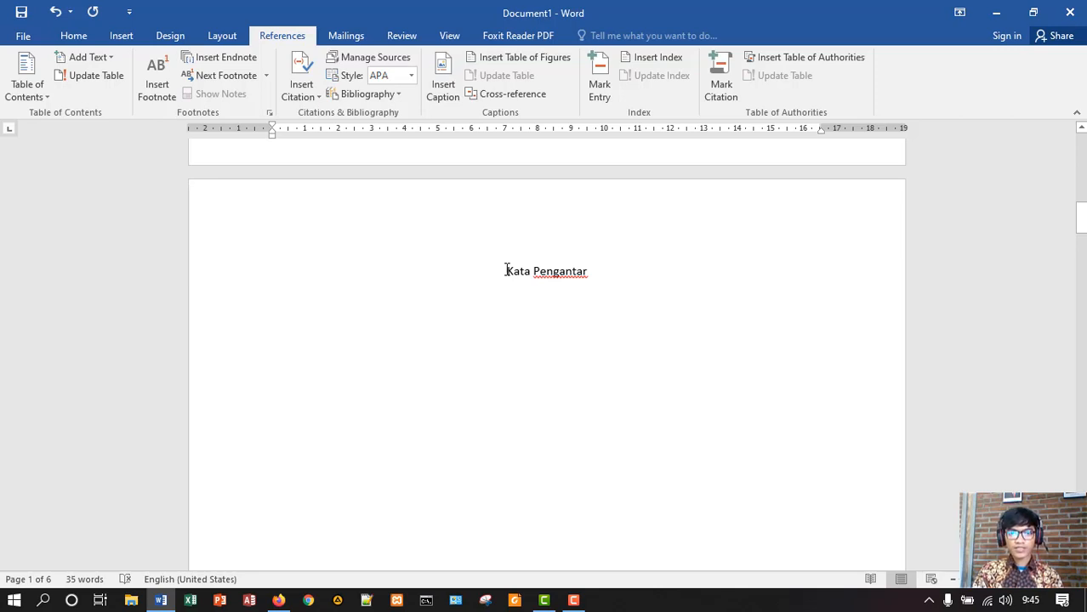
drag(508, 272, 589, 274)
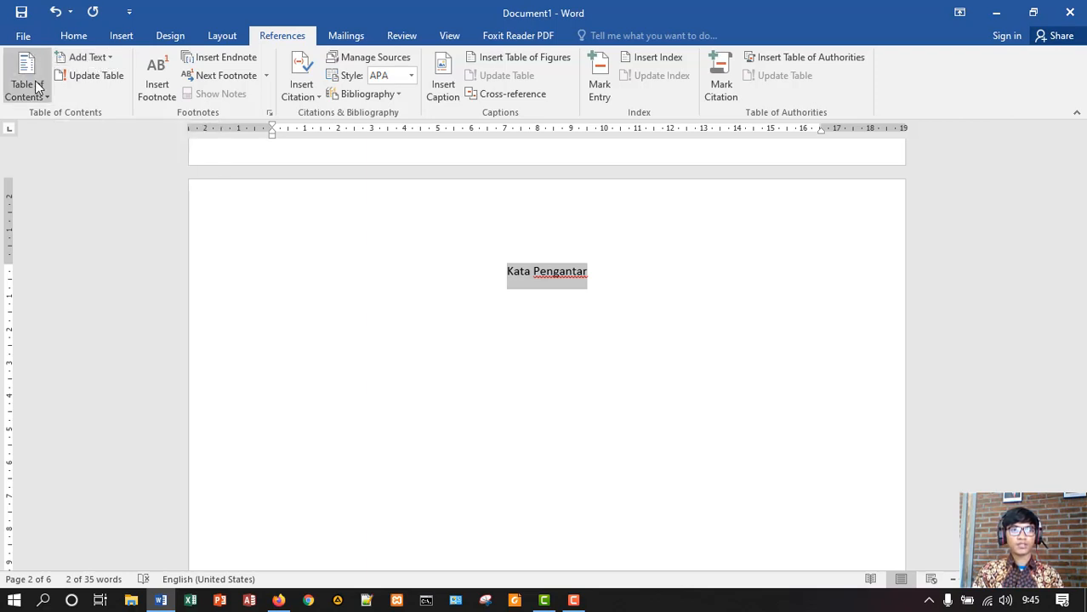
click(108, 60)
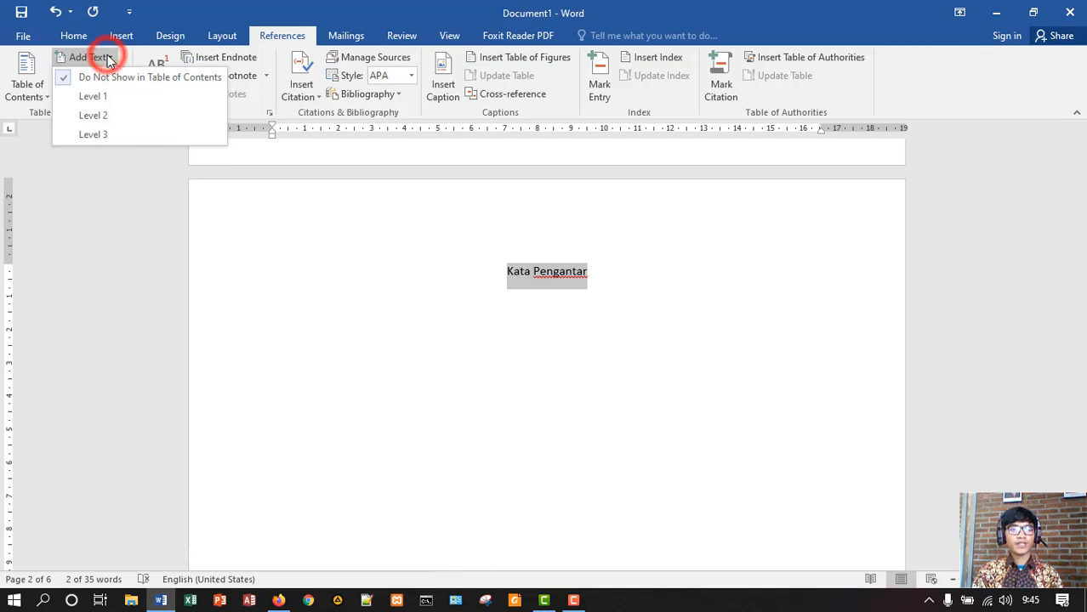
click(94, 97)
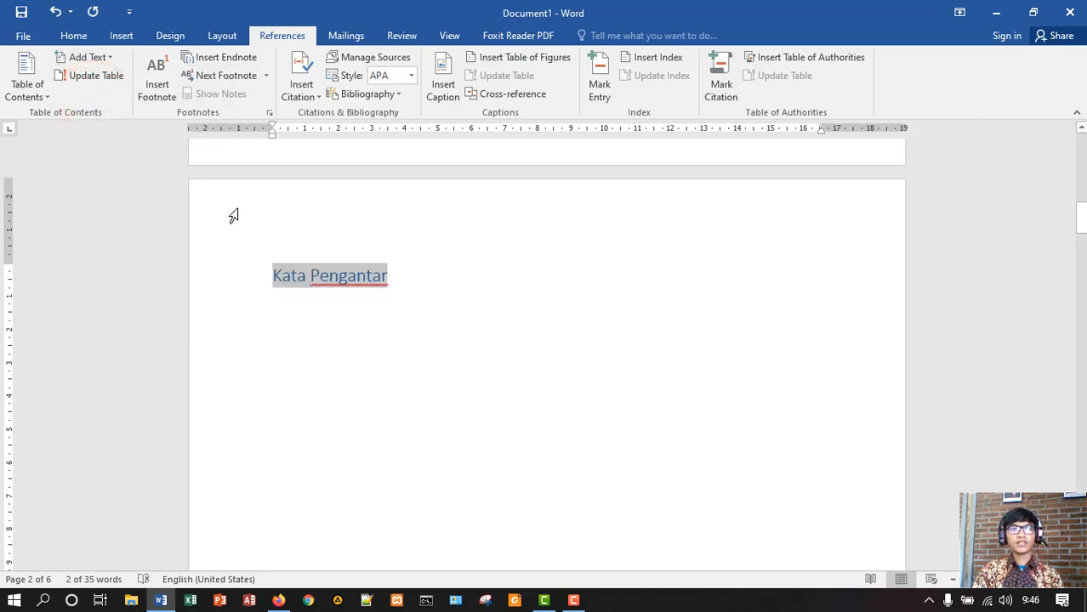
click(109, 58)
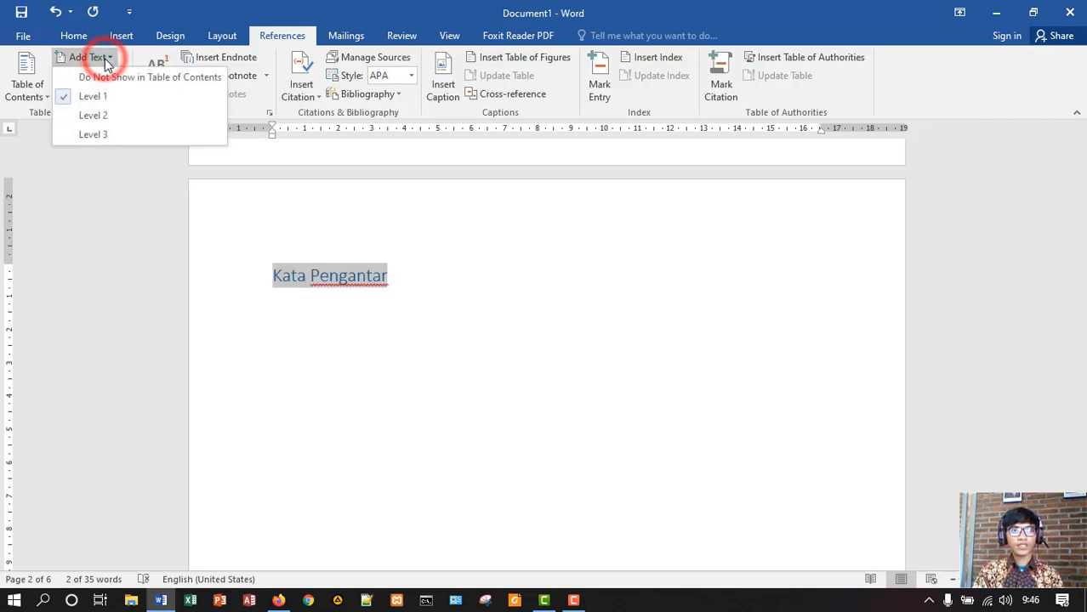
click(106, 60)
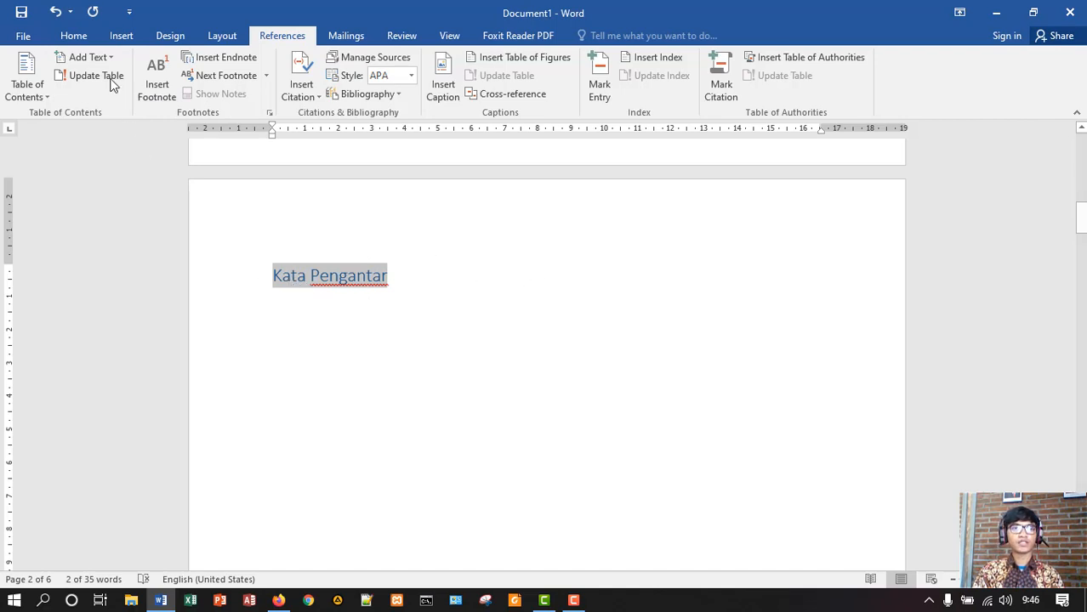
- Center the "Kata Pengantar" heading and set its font color to Automatic
click(74, 37)
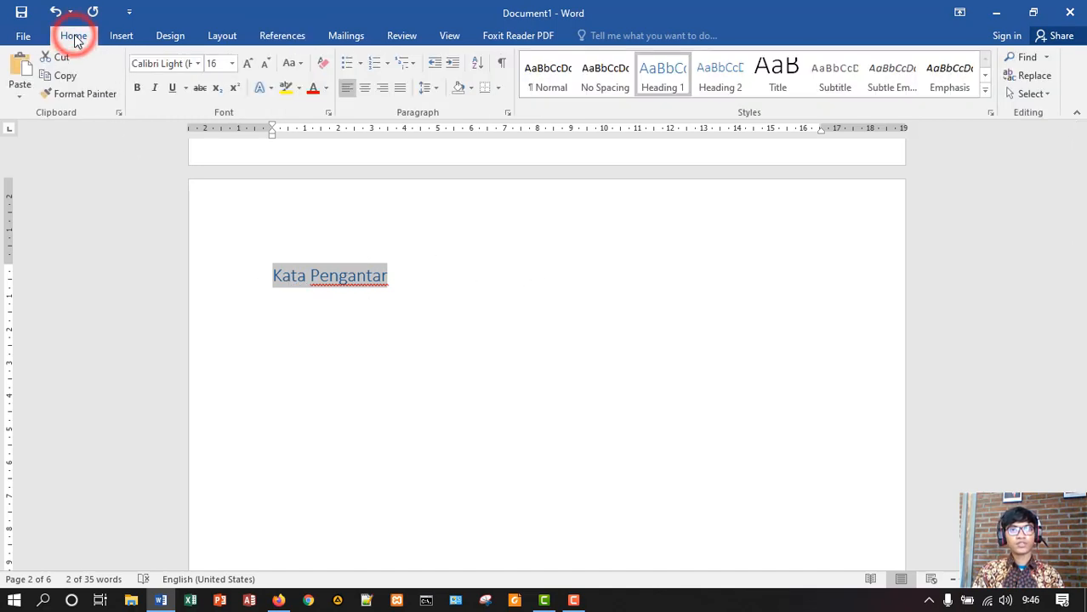
click(363, 88)
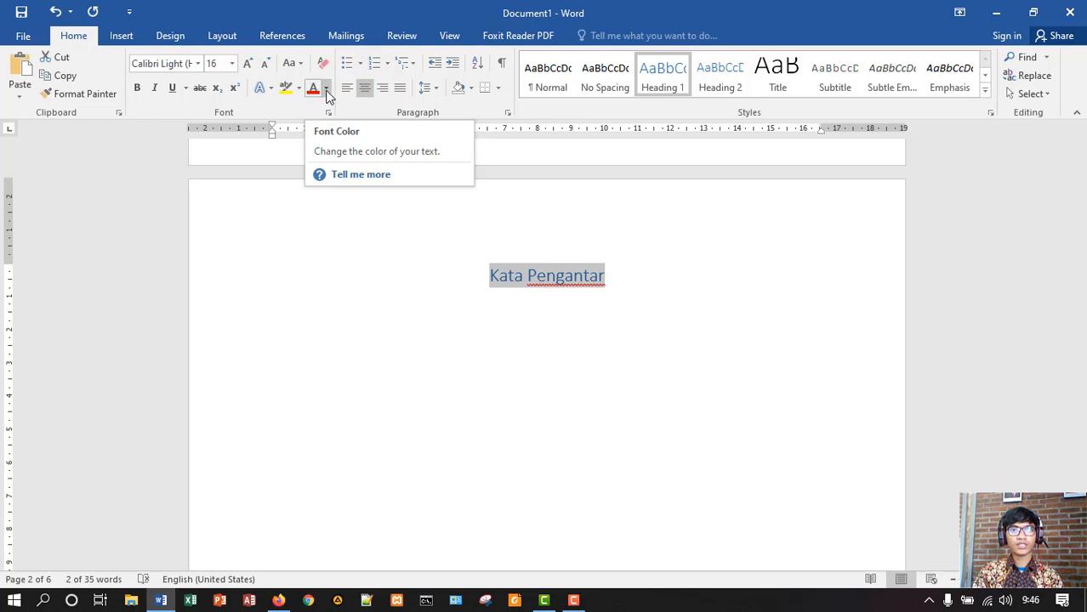
click(325, 89)
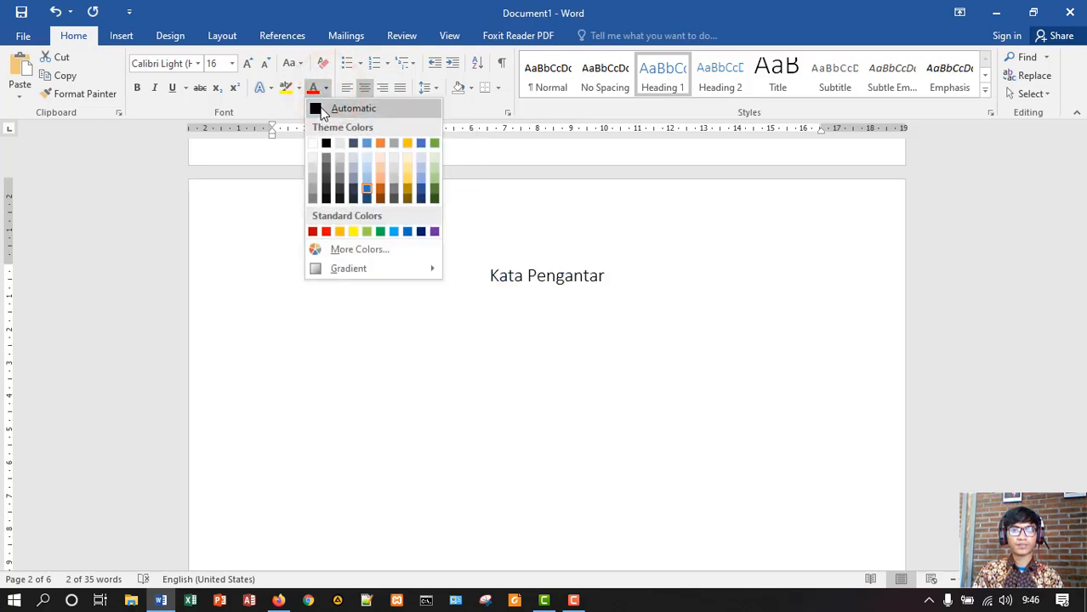
click(319, 107)
click(626, 279)
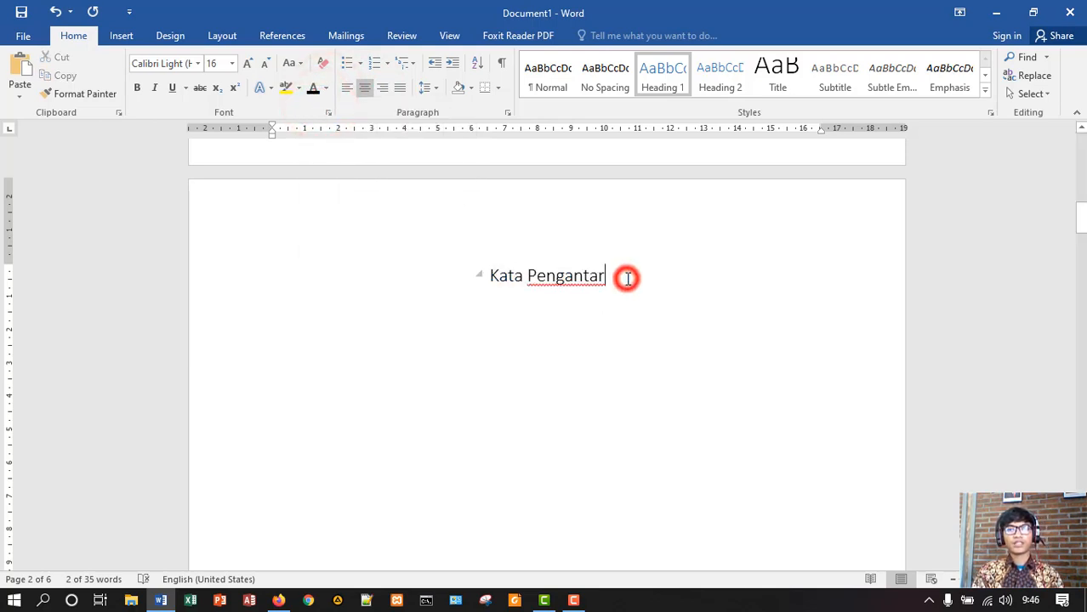
- Add the "Daftar Isi" title to the table of contents as Level 1 text
scroll(627, 279, down, 1)
scroll(628, 279, up, 1)
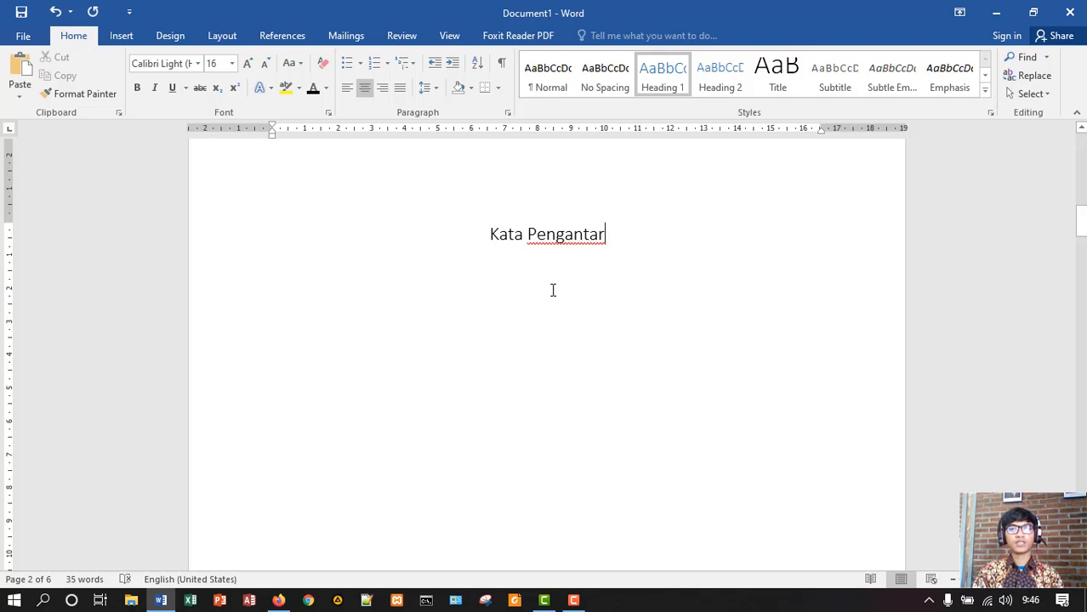
scroll(553, 290, down, 10)
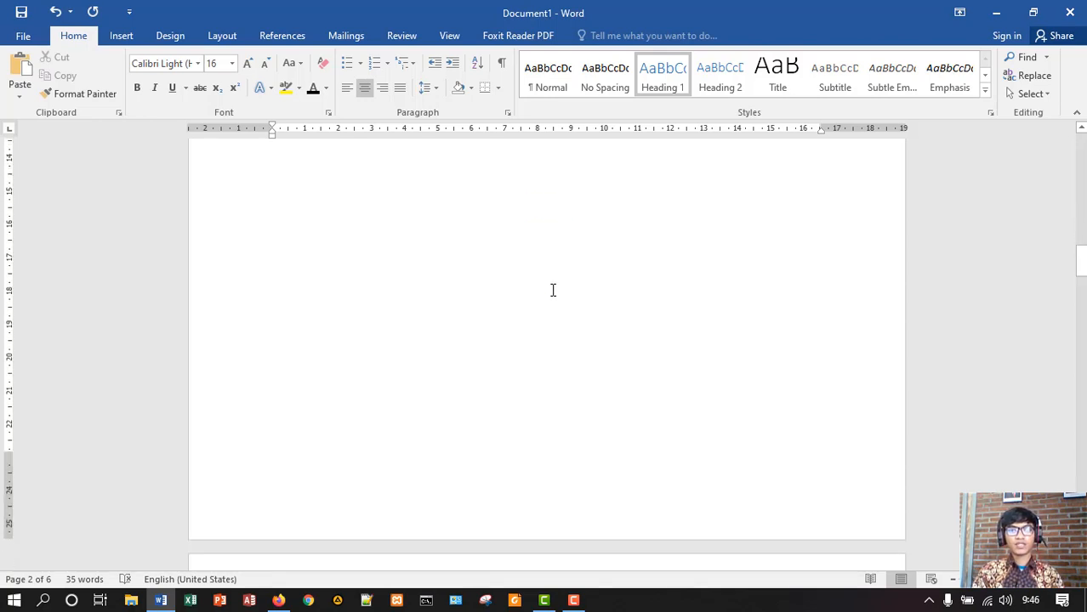
scroll(553, 290, down, 7)
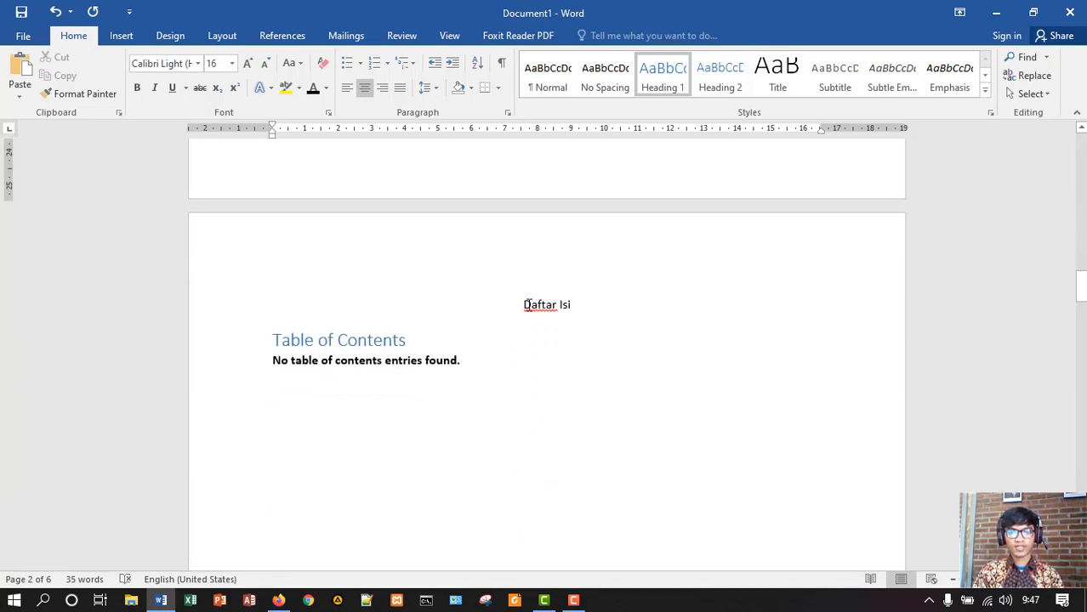
drag(521, 308, 580, 314)
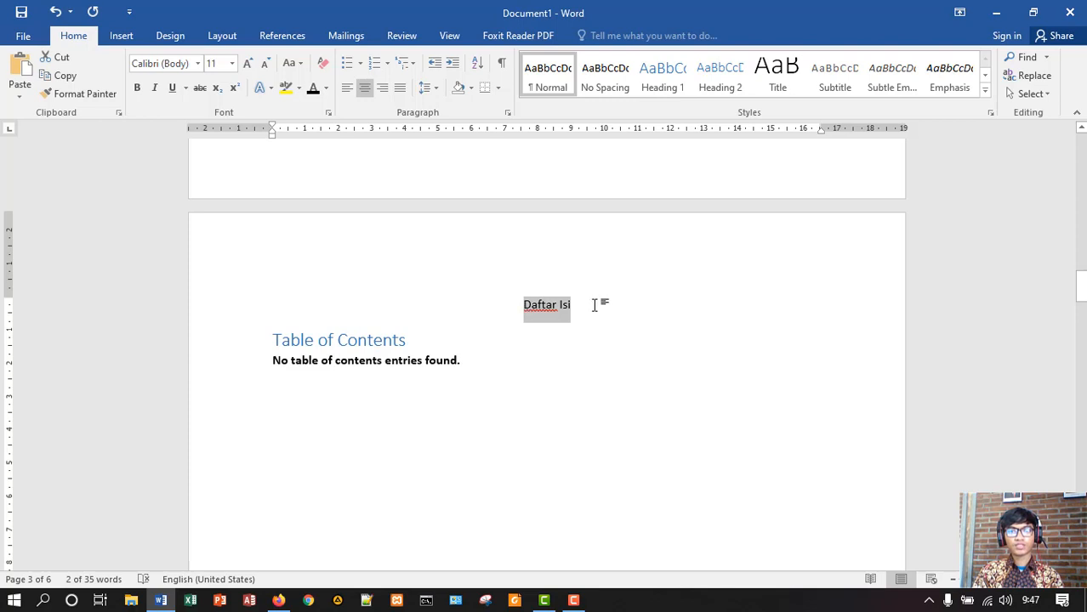
click(284, 37)
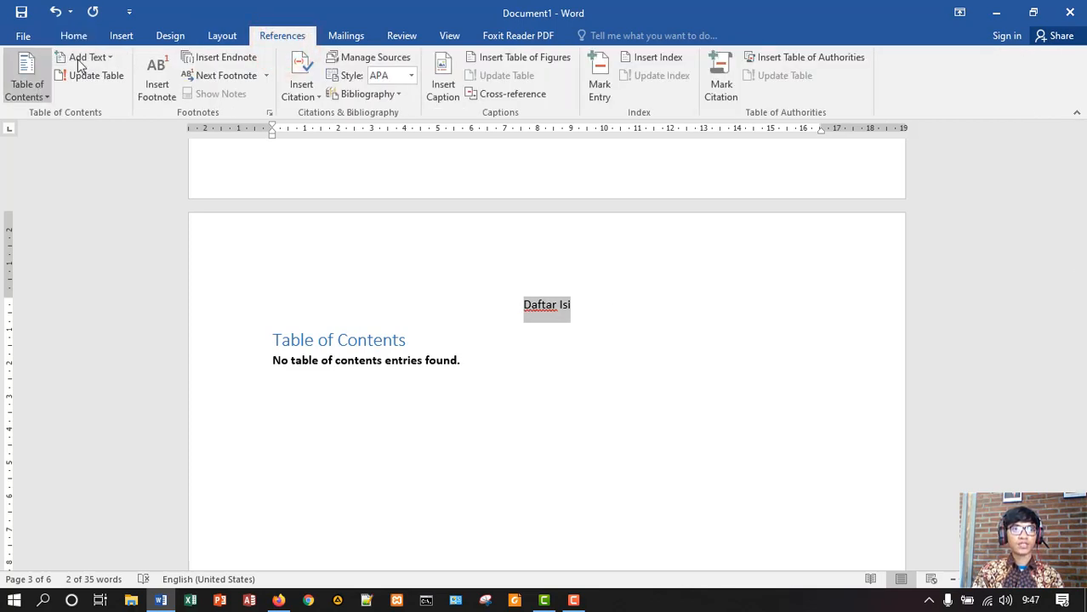
click(103, 56)
click(95, 96)
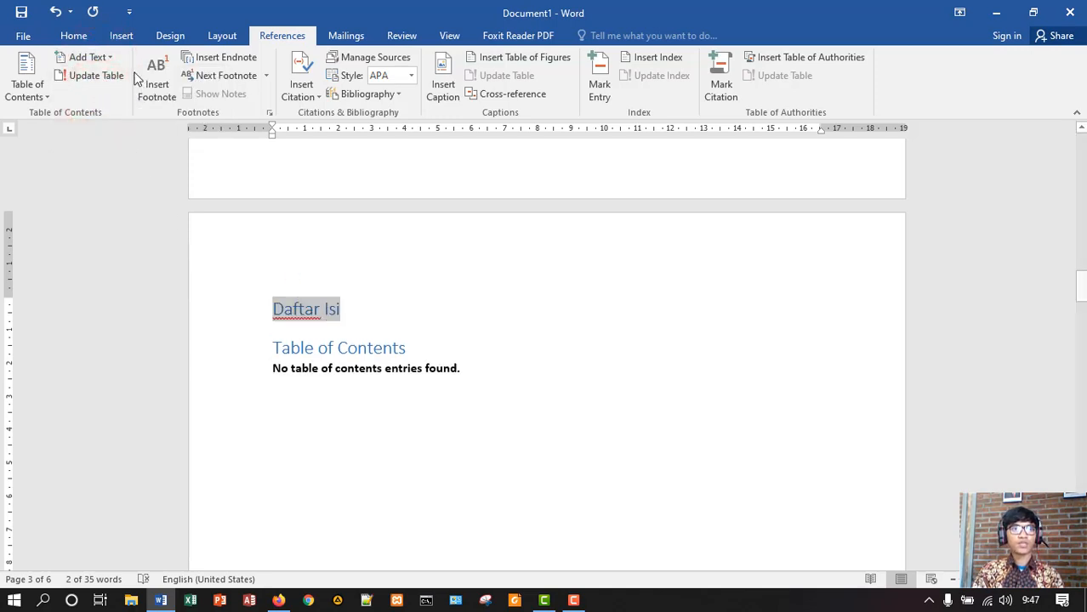
- Center the "Daftar Isi" heading and apply the Automatic black font color to it
click(82, 38)
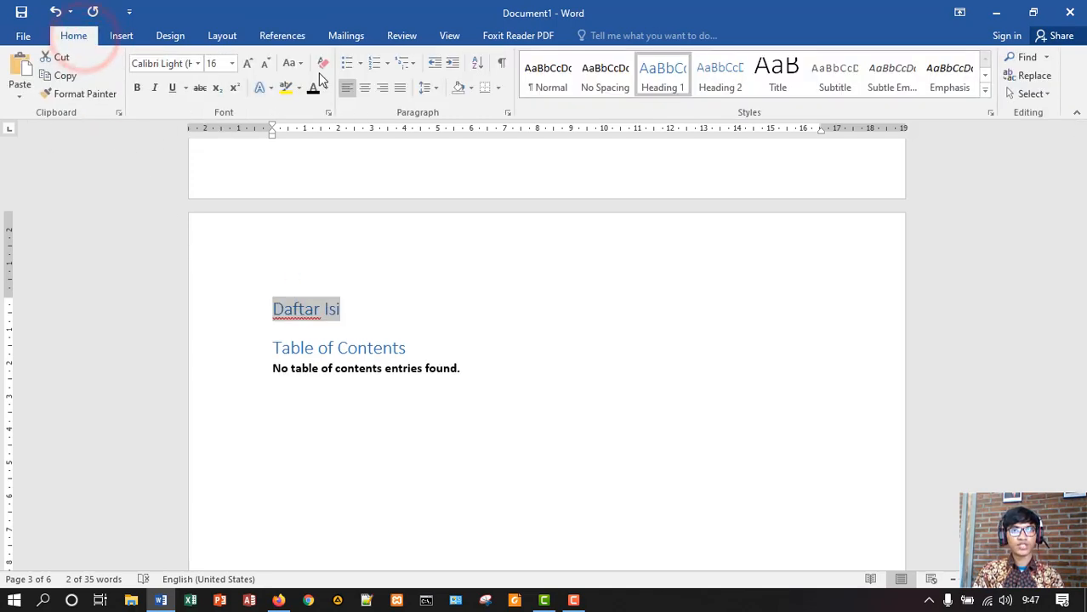
click(366, 90)
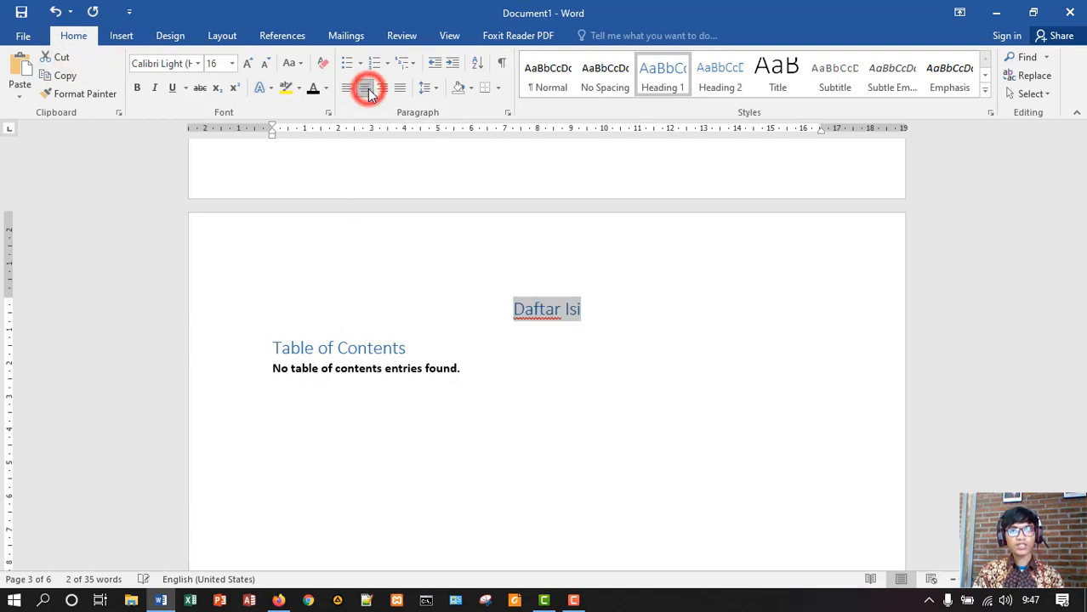
click(313, 89)
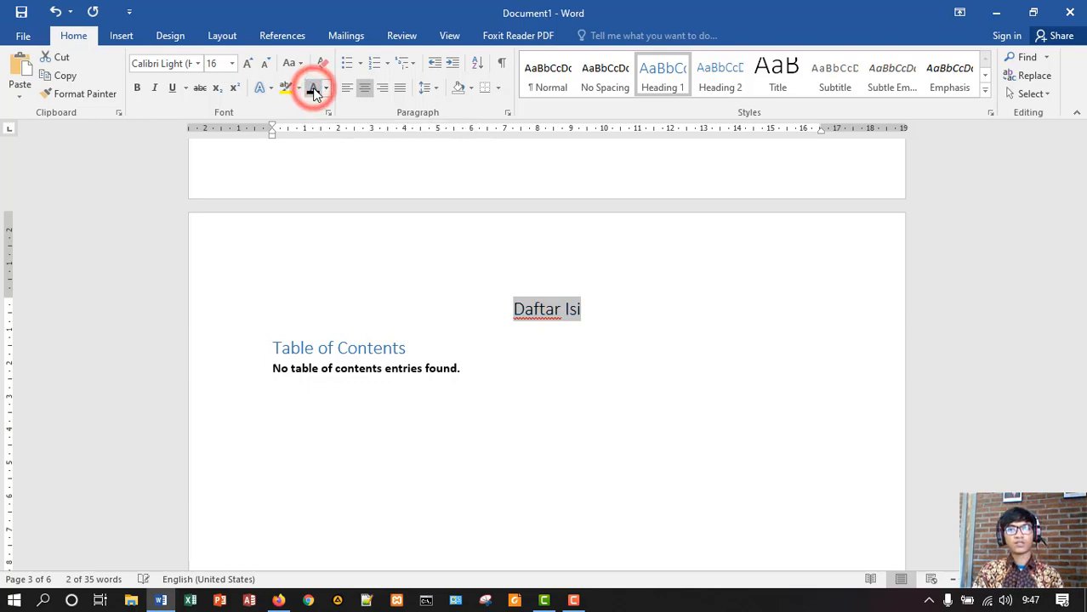
click(620, 308)
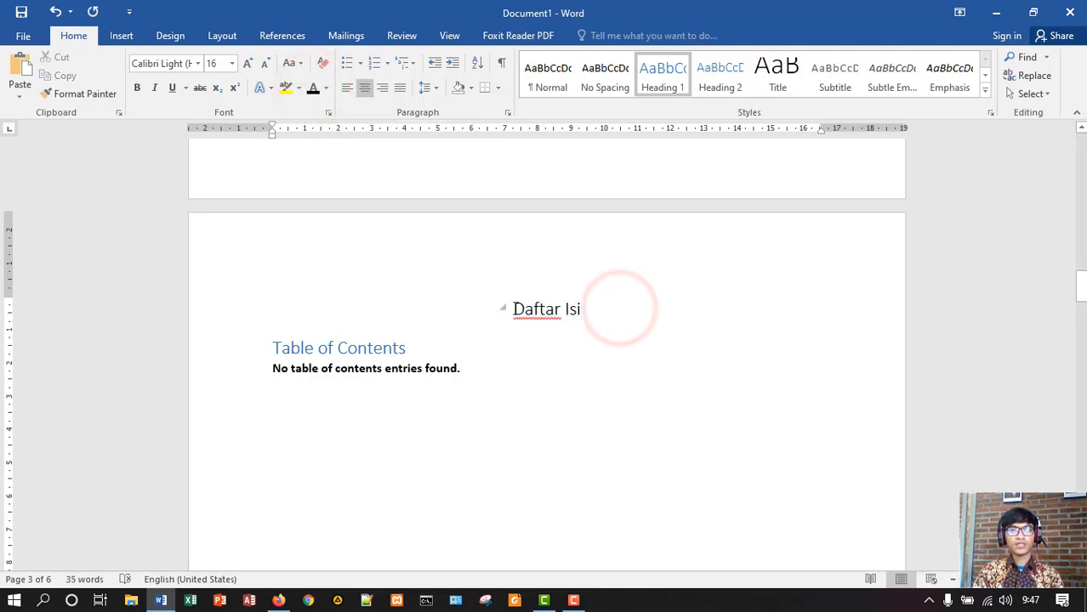
- Add the "Daftar Gambar" title to the table of contents as Level 1 text
scroll(616, 308, down, 3)
scroll(616, 308, down, 10)
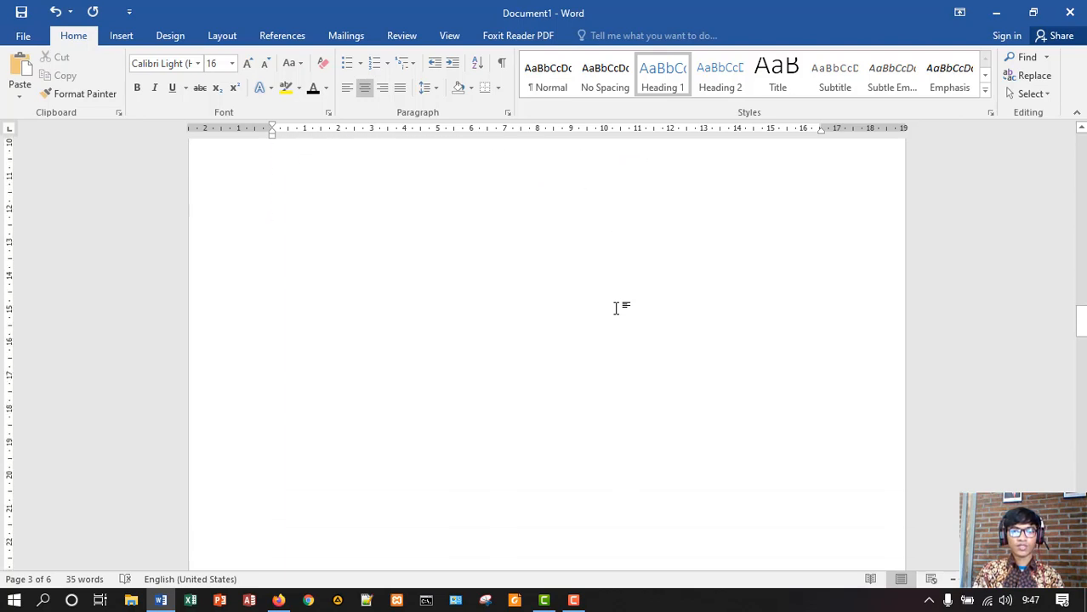
drag(507, 349, 586, 351)
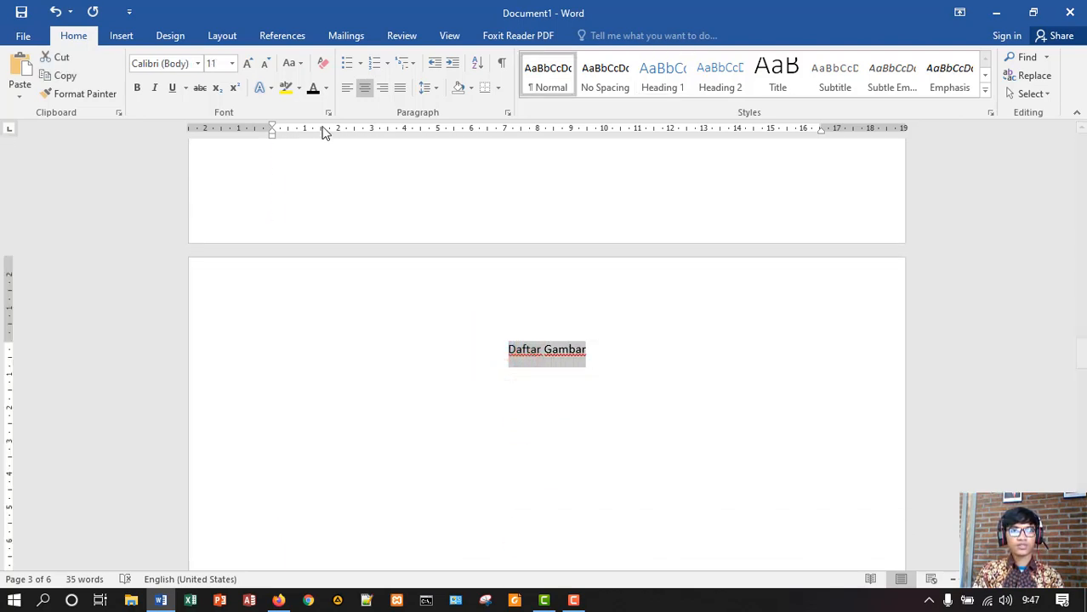
click(282, 36)
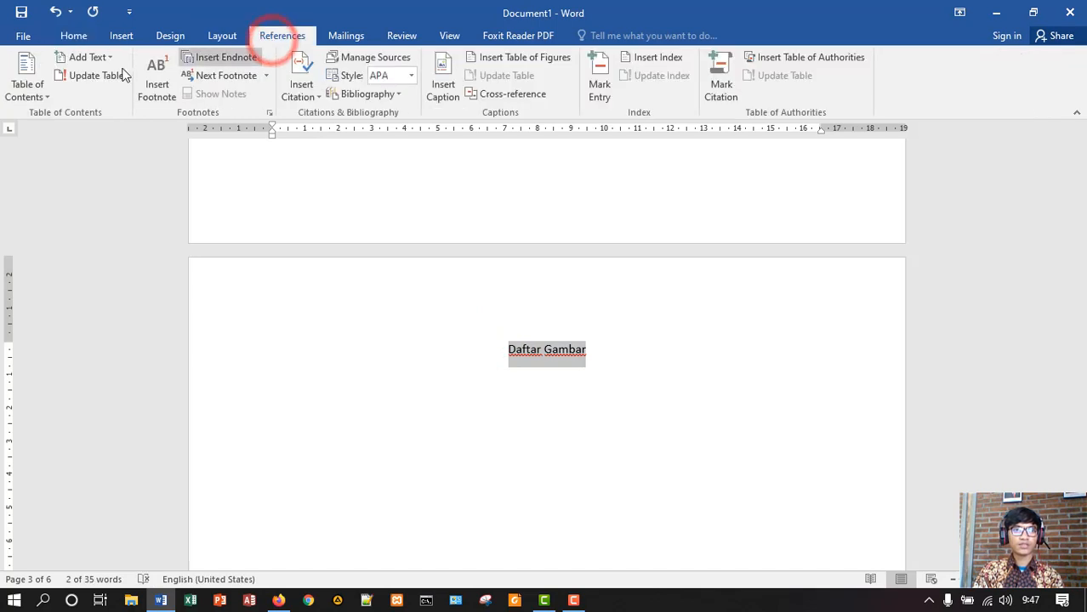
click(88, 57)
click(92, 97)
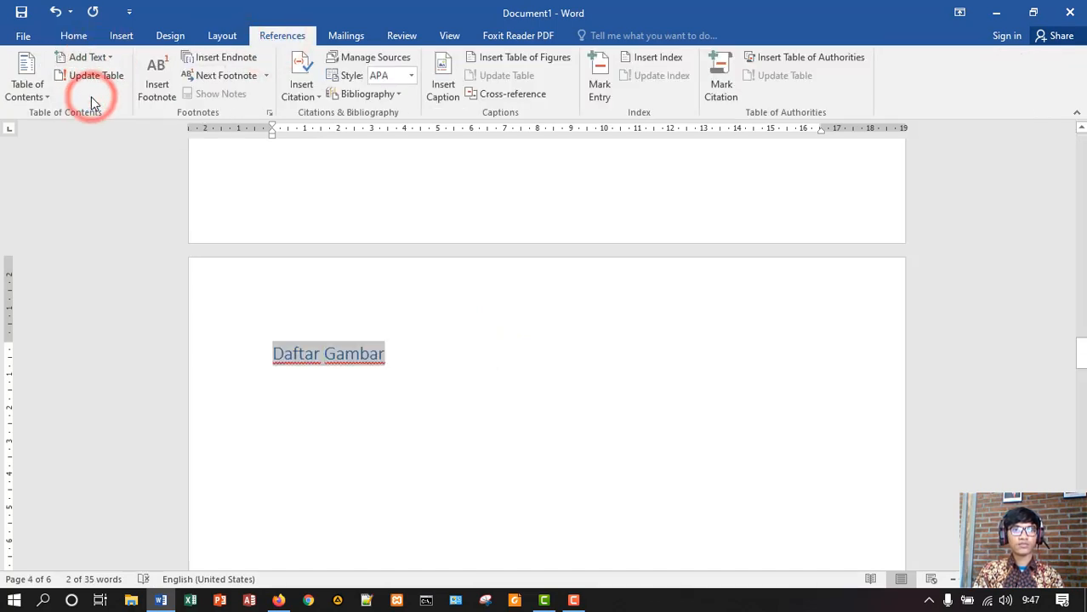
- Center the "Daftar Gambar" heading and apply the Automatic black font color to it
click(75, 36)
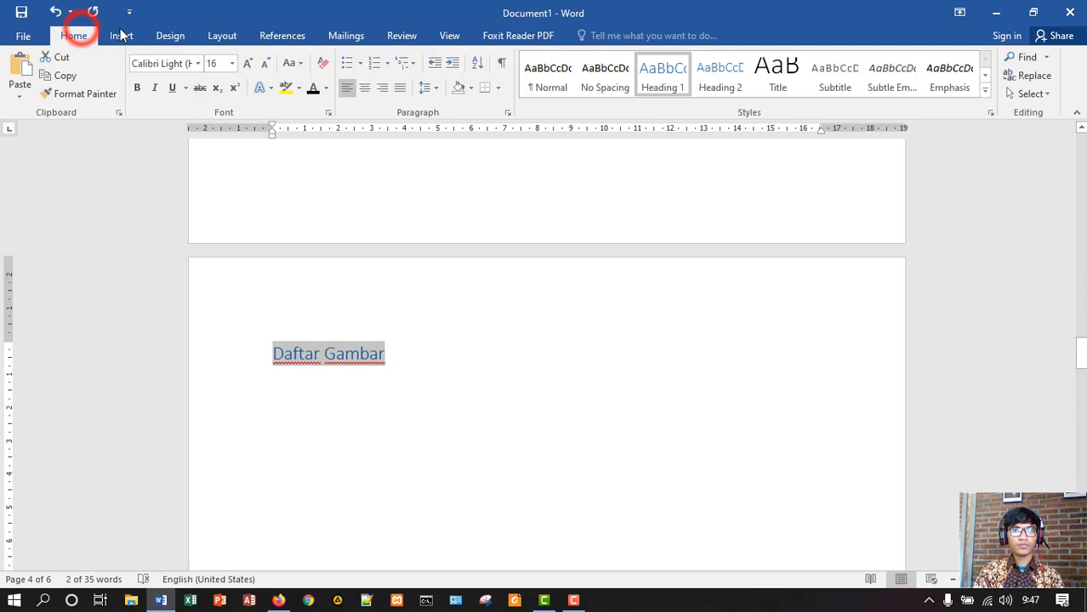
click(364, 88)
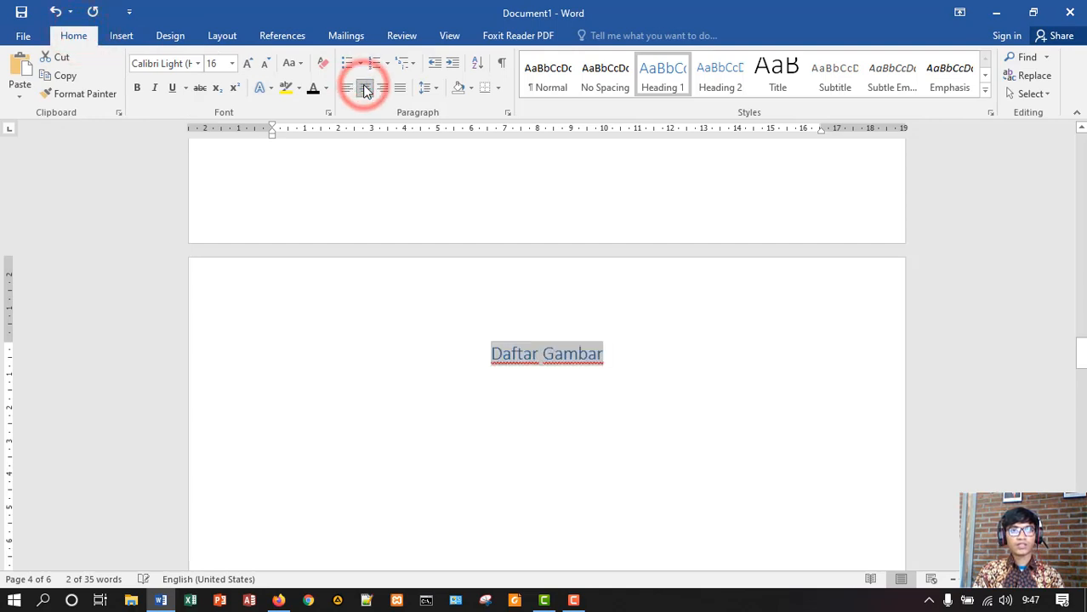
click(313, 89)
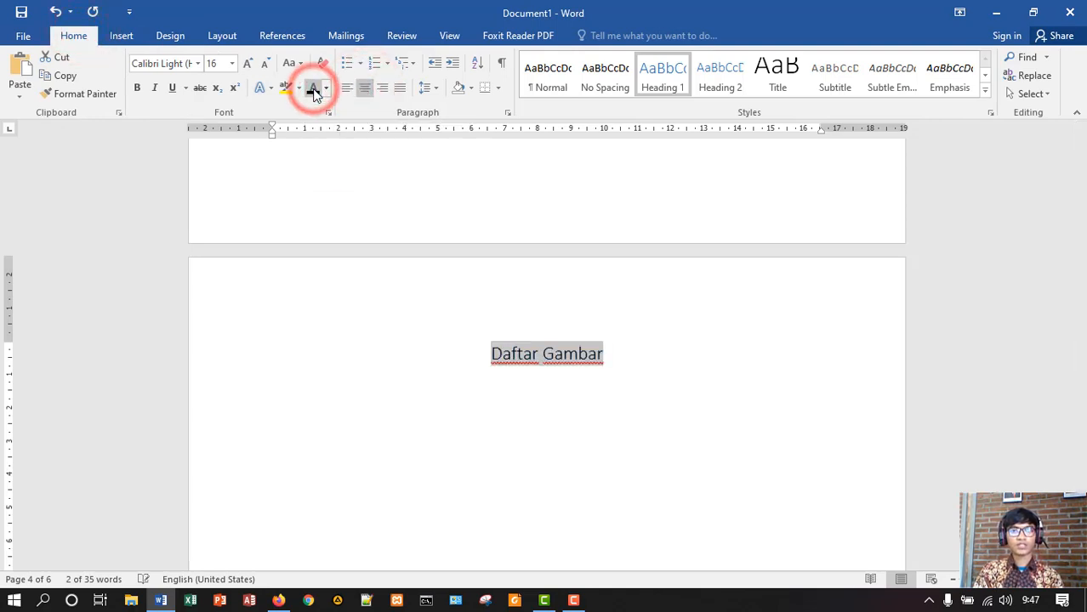
click(640, 366)
- Add the "Konten" title to the table of contents as Level 1 text
scroll(641, 366, down, 6)
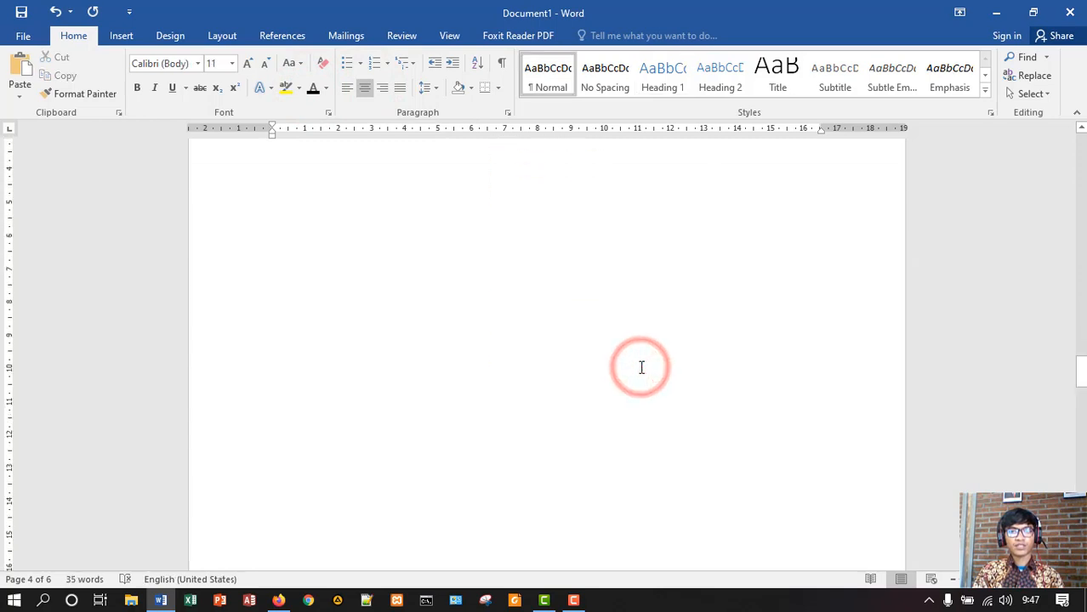
scroll(641, 367, down, 4)
scroll(641, 368, down, 4)
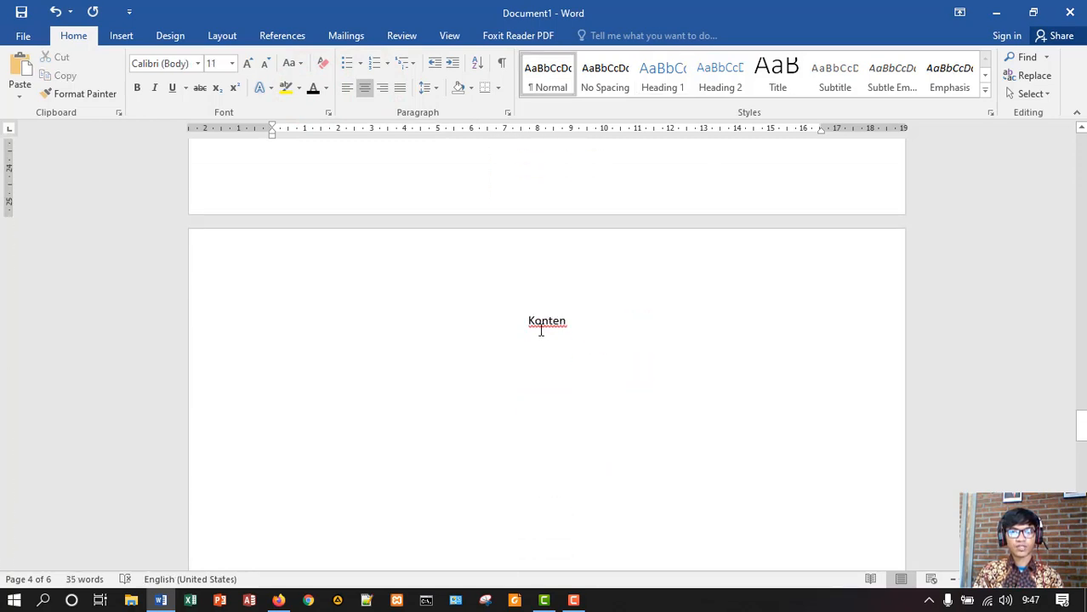
drag(529, 321, 575, 333)
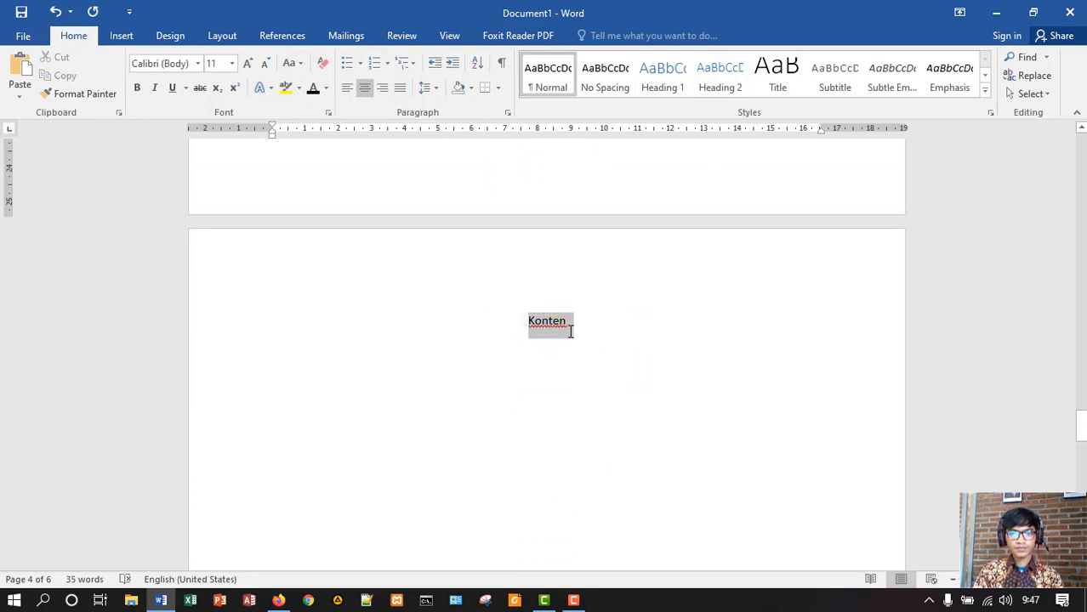
click(281, 35)
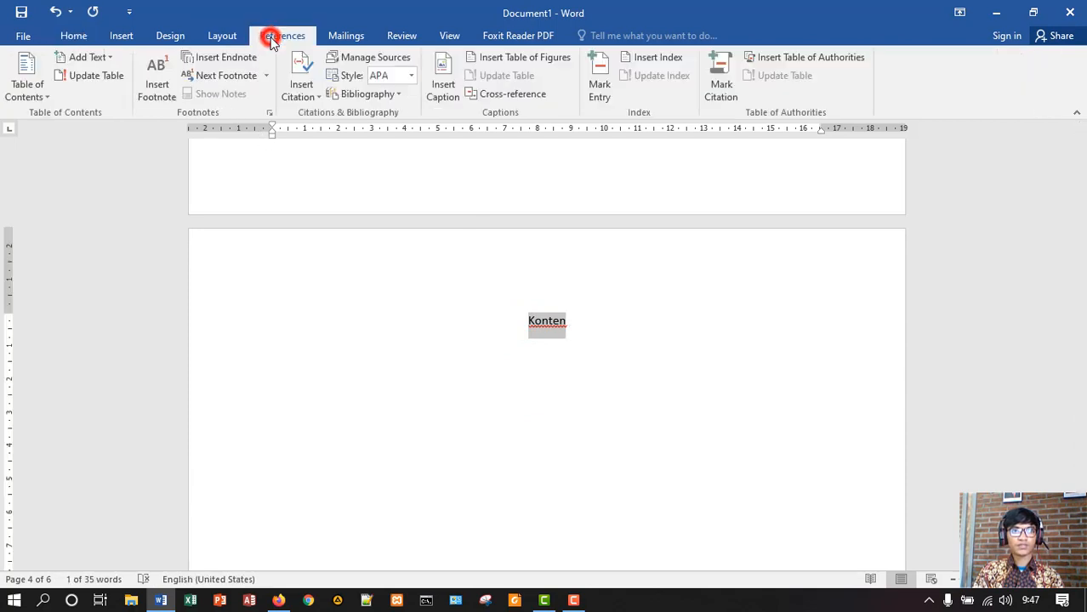
click(87, 57)
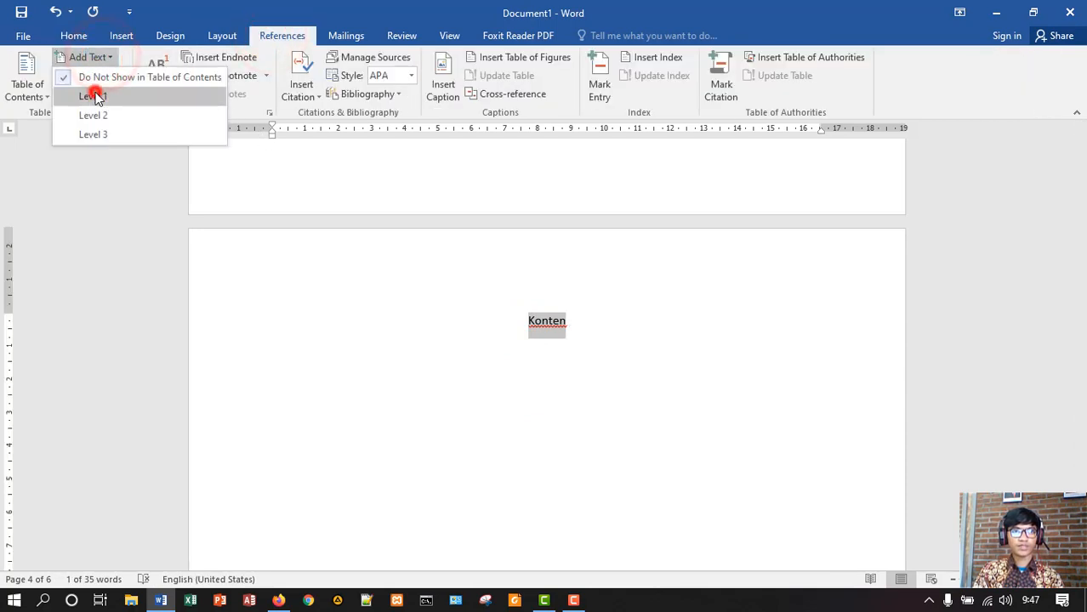
click(95, 92)
- Center the "Konten" heading and apply the Automatic black font color to it
click(74, 35)
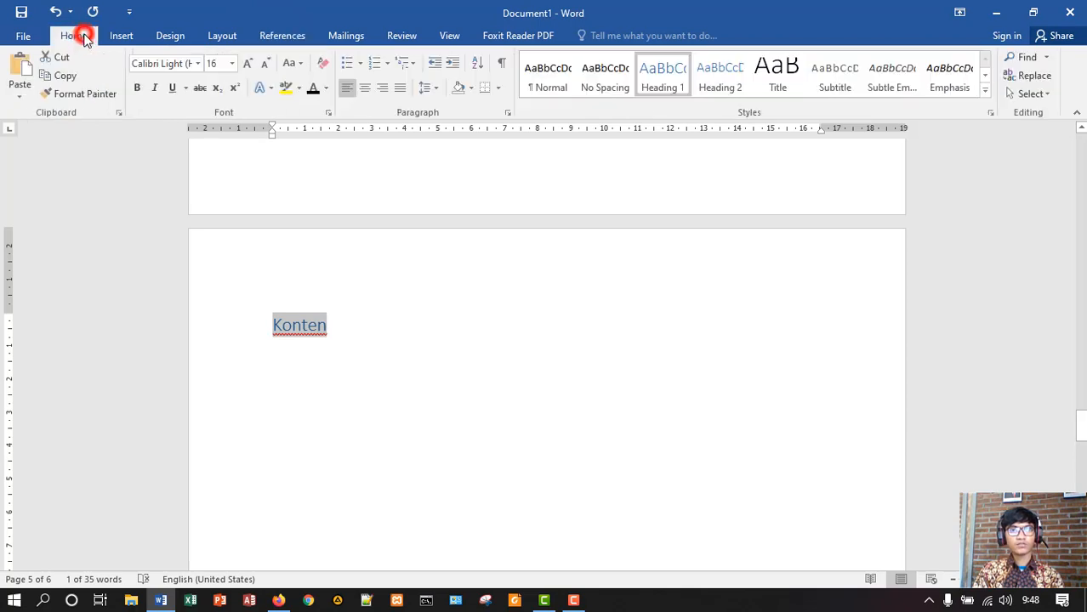
click(364, 87)
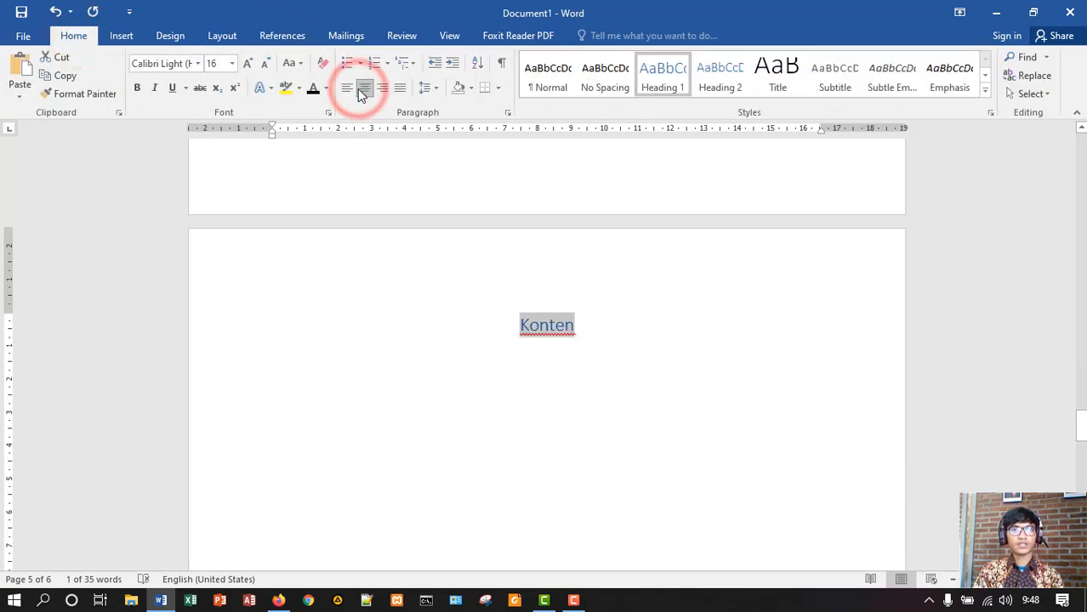
click(314, 89)
click(612, 323)
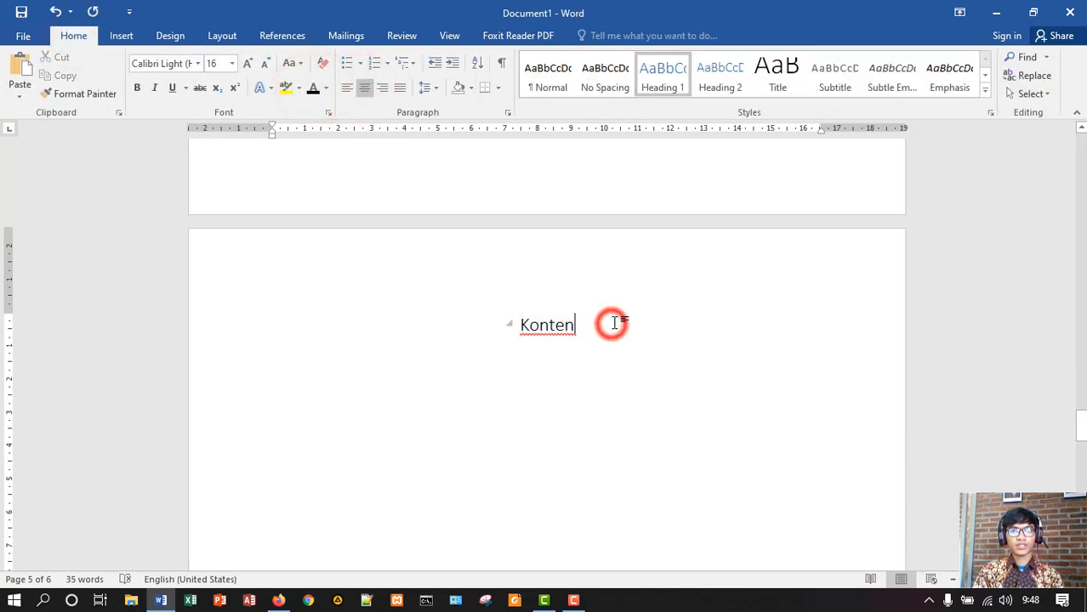
- Add the "Daftar Pustaka" title on the last page to the table of contents as Level 1 text
scroll(612, 322, down, 5)
scroll(612, 323, down, 5)
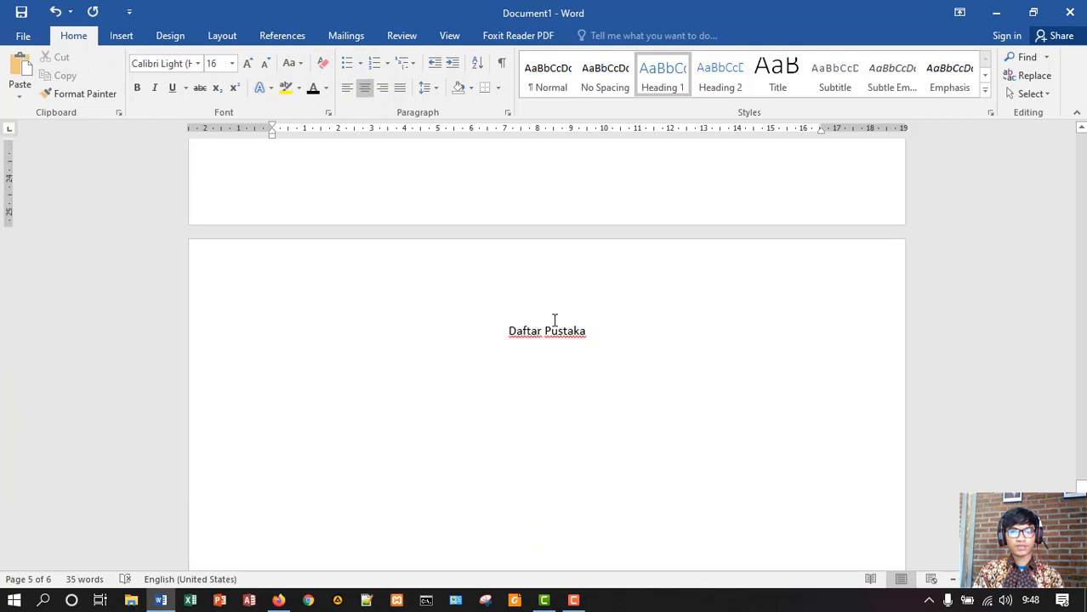
drag(507, 331, 594, 334)
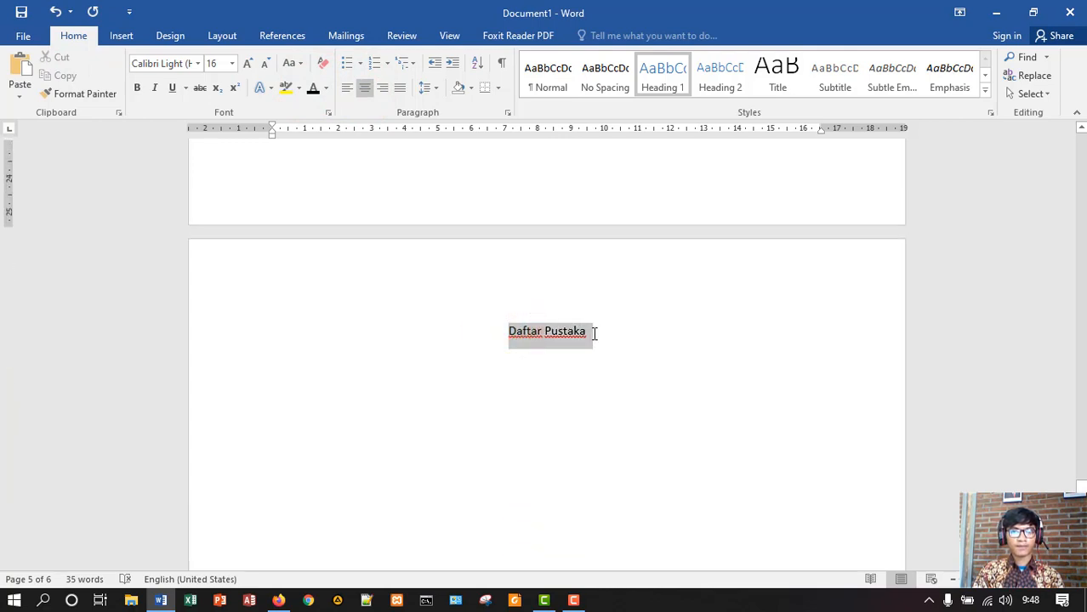
click(298, 37)
click(90, 57)
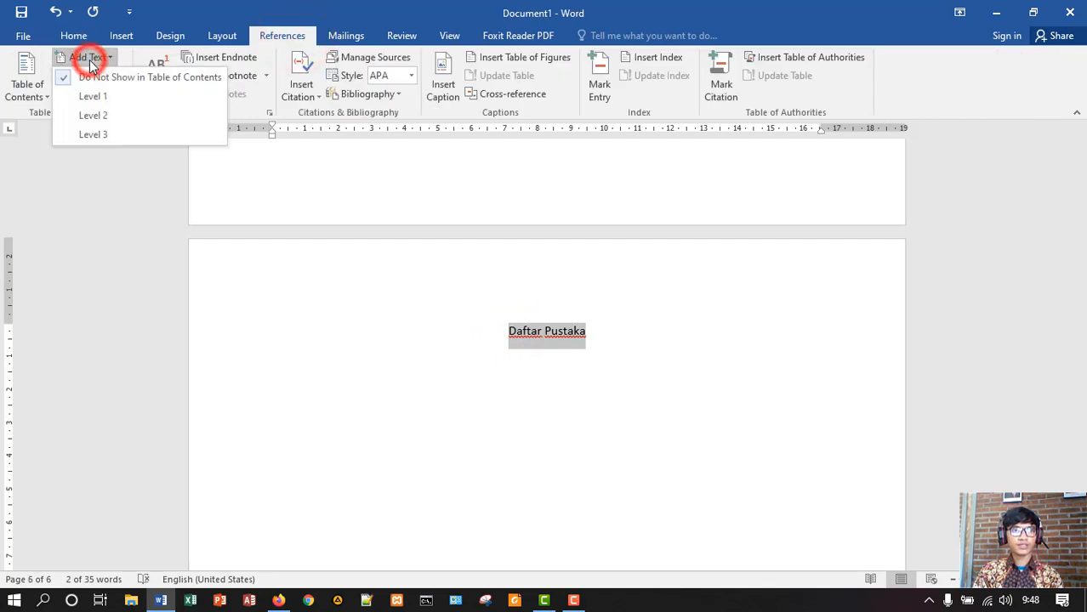
click(93, 97)
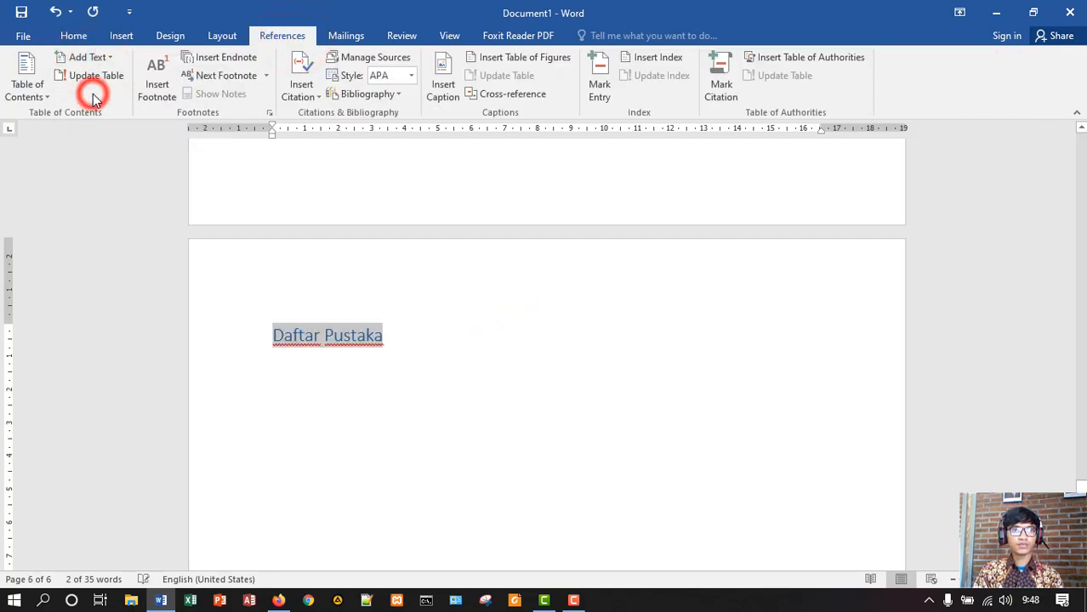
- Center the "Daftar Pustaka" heading and apply the black font color to it
click(77, 38)
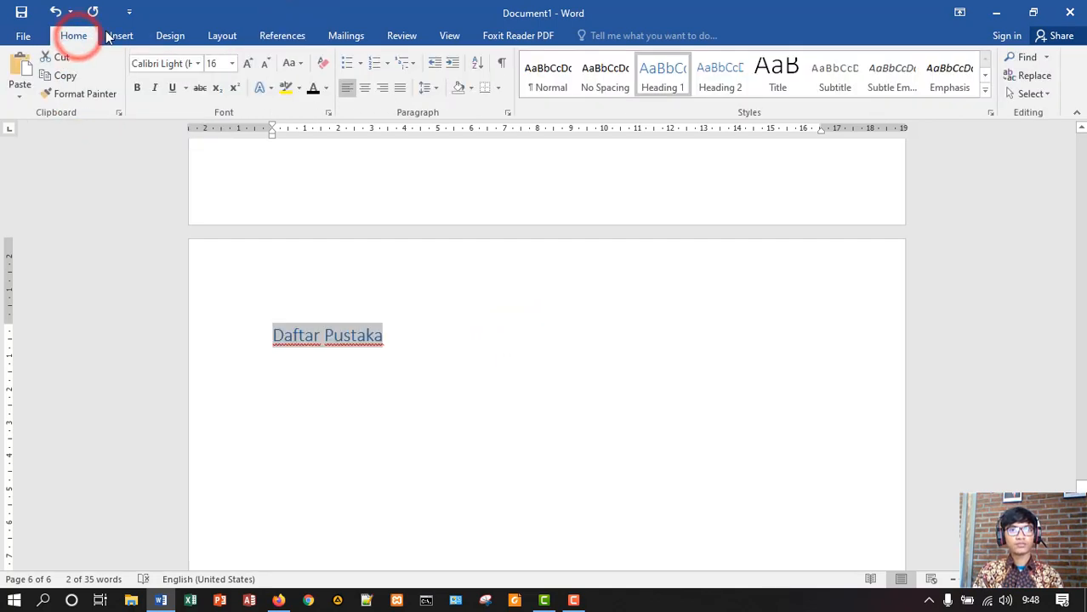
click(363, 88)
click(312, 88)
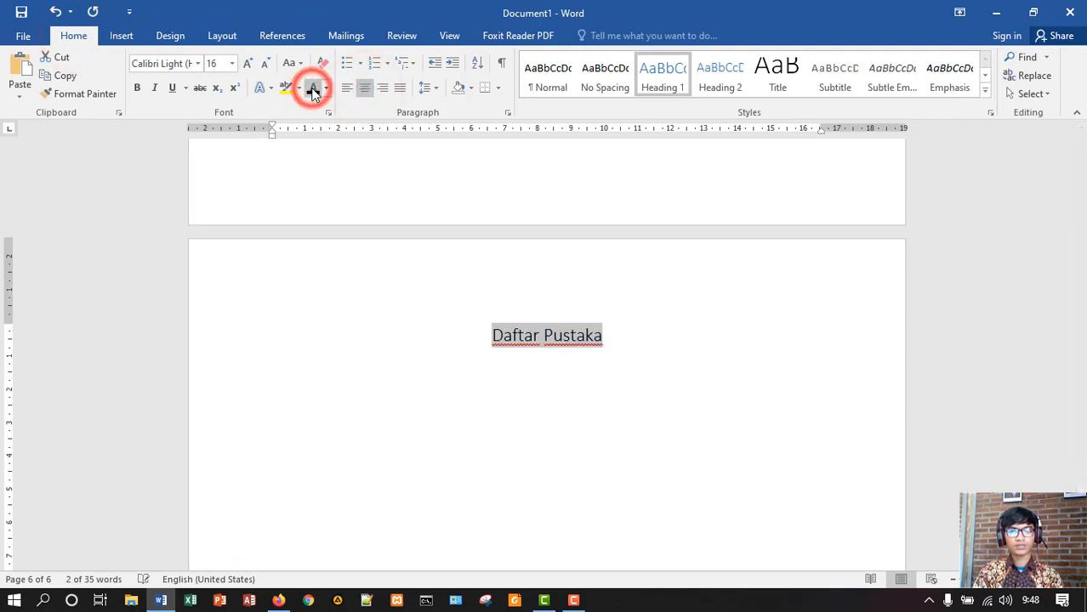
click(618, 331)
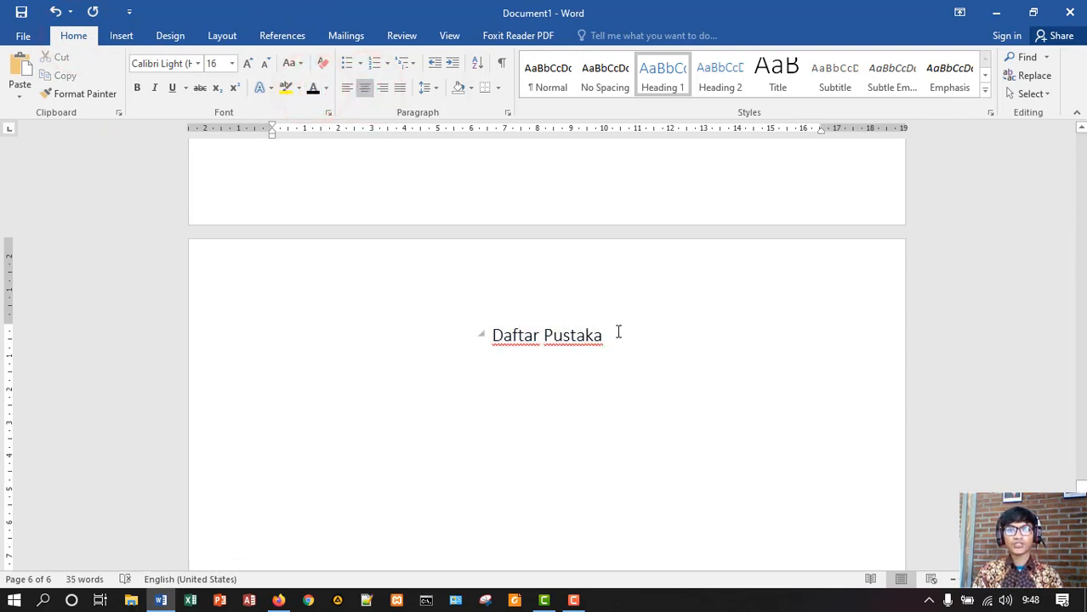
- Update the automatic table of contents on the "Daftar Isi" page so it lists the marked titles
scroll(618, 332, up, 5)
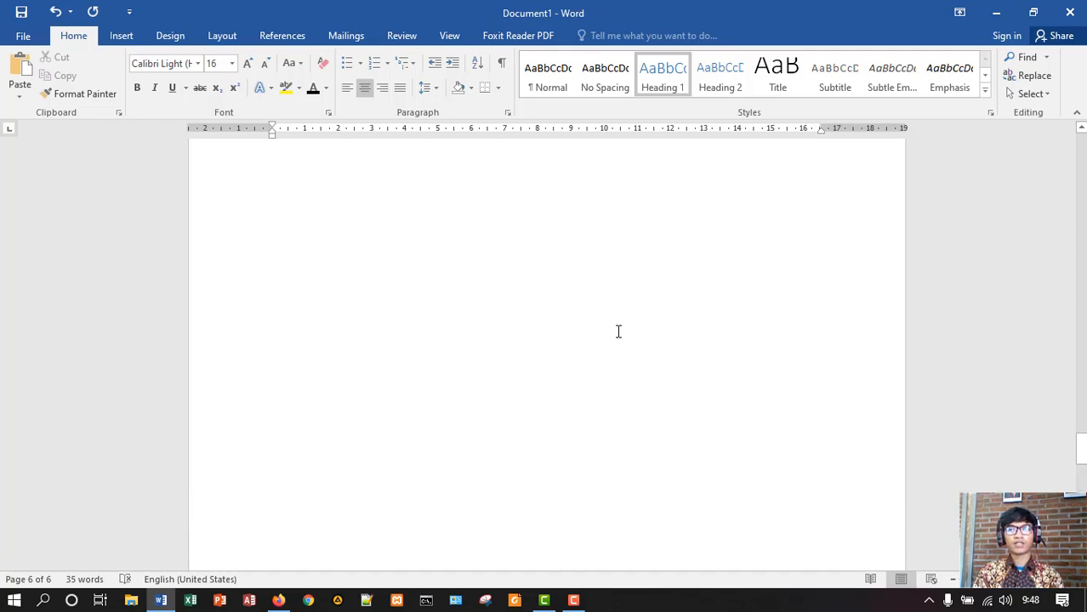
scroll(618, 332, down, 6)
scroll(618, 332, up, 3)
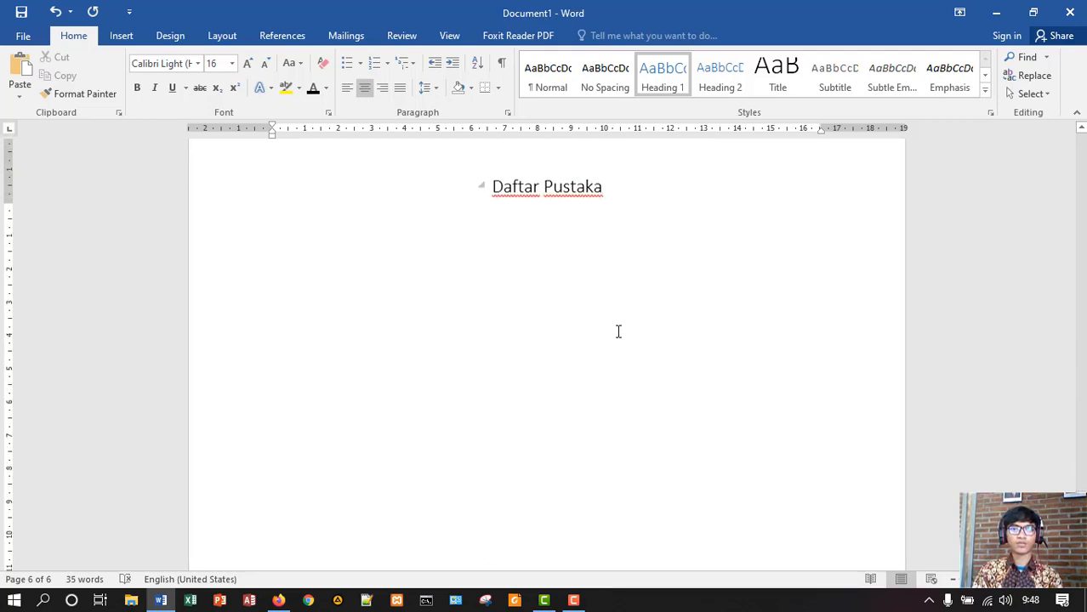
scroll(618, 332, up, 8)
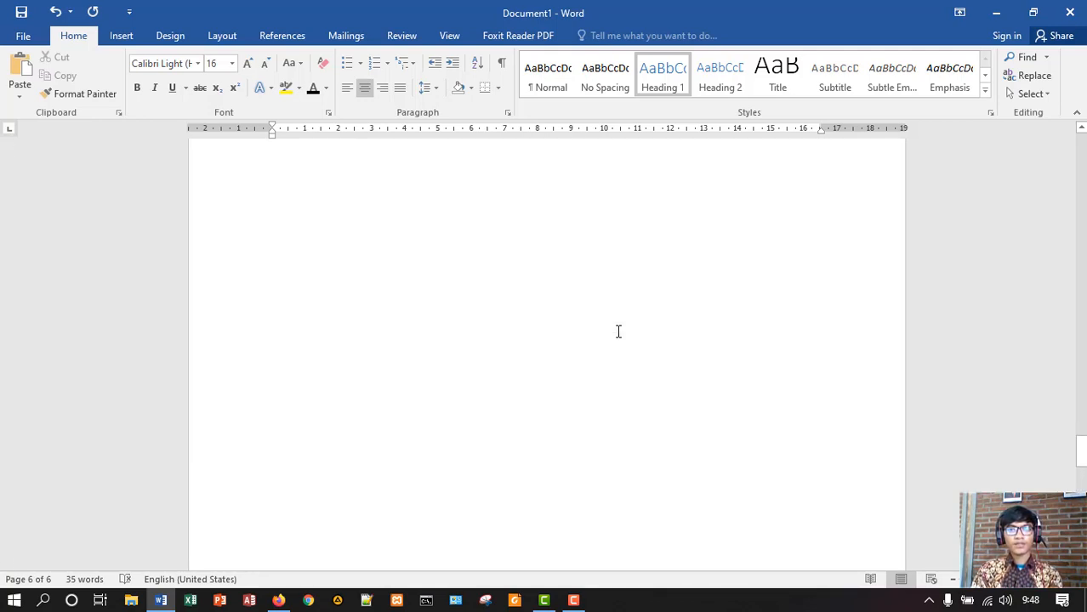
scroll(618, 332, up, 10)
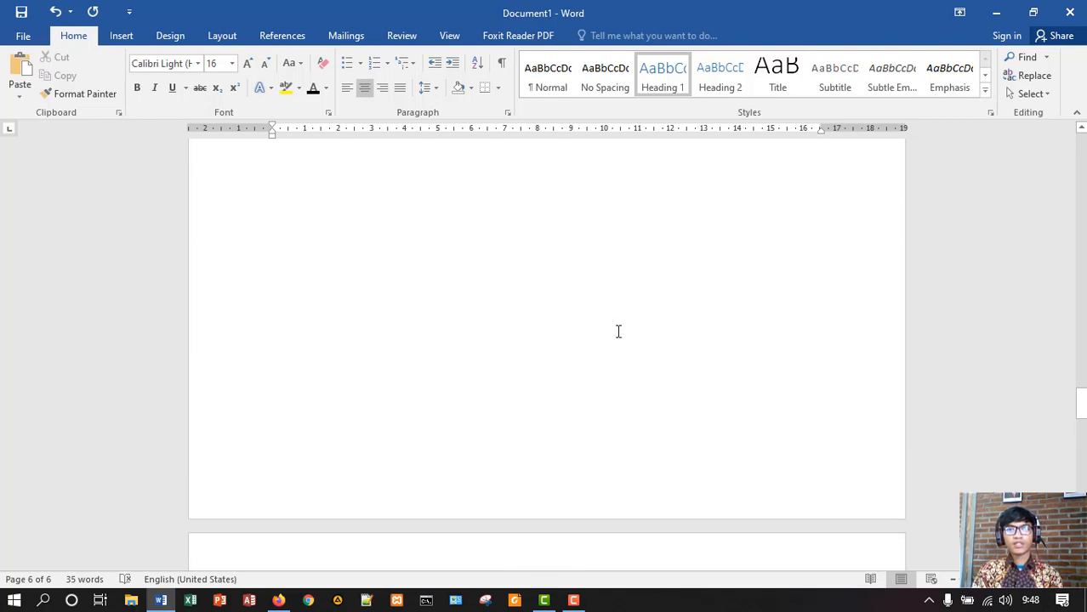
scroll(619, 332, up, 10)
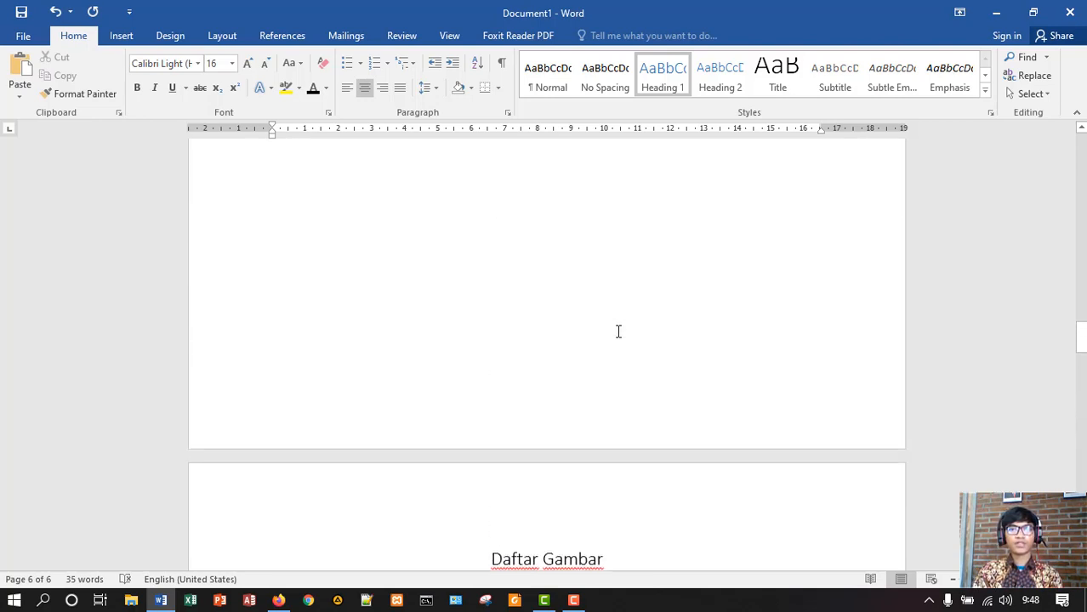
scroll(619, 332, up, 10)
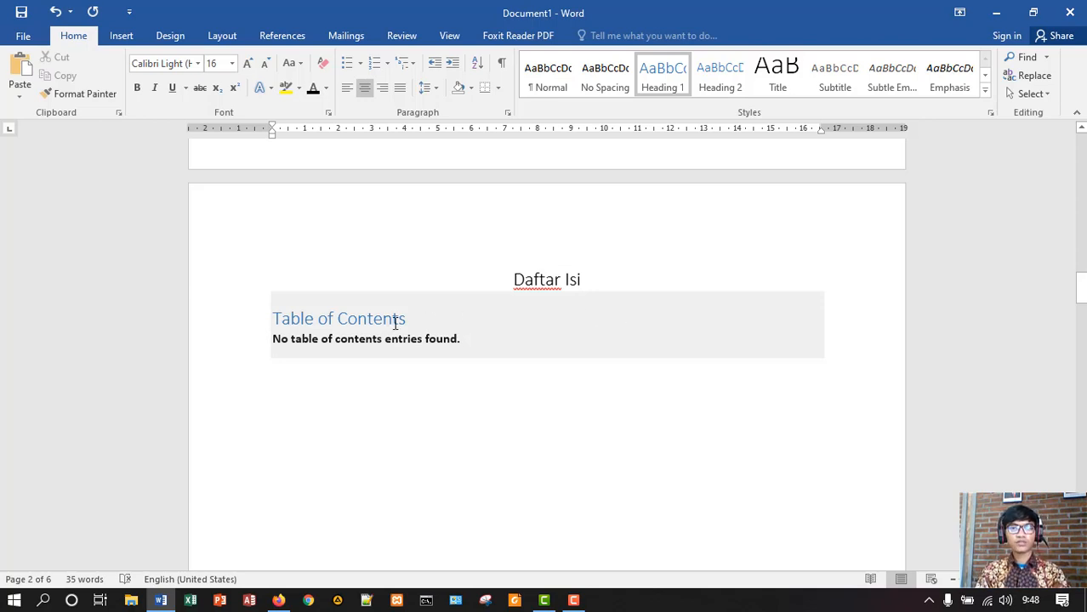
click(423, 331)
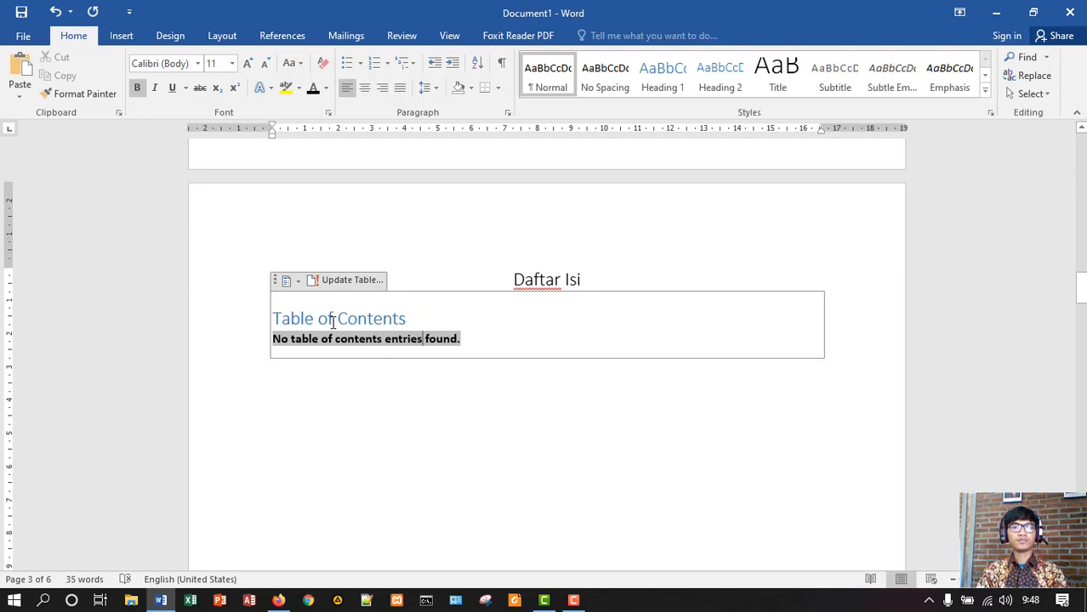
click(351, 284)
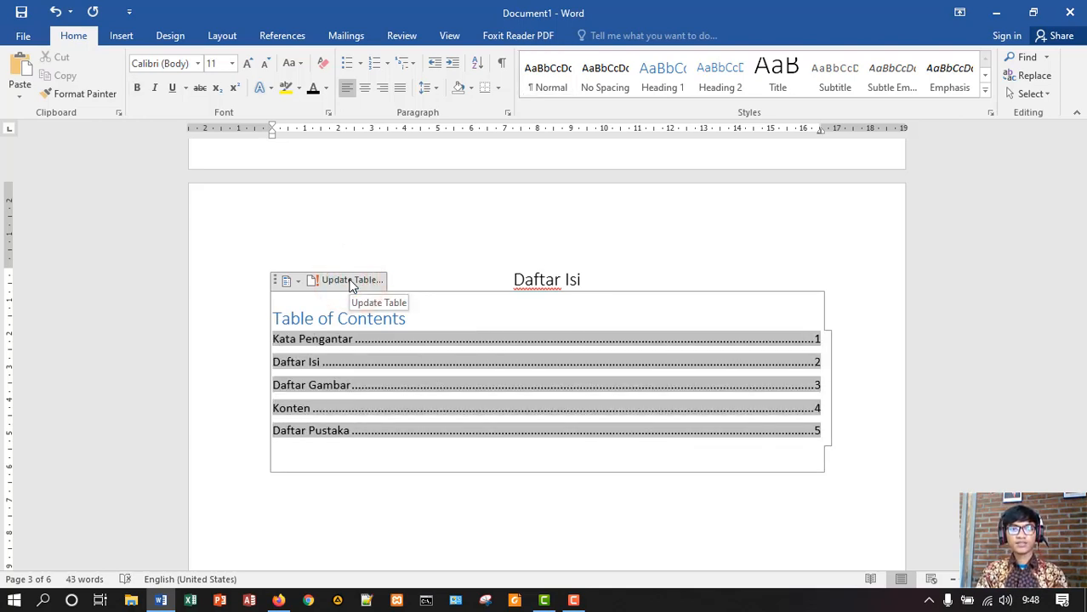
click(417, 320)
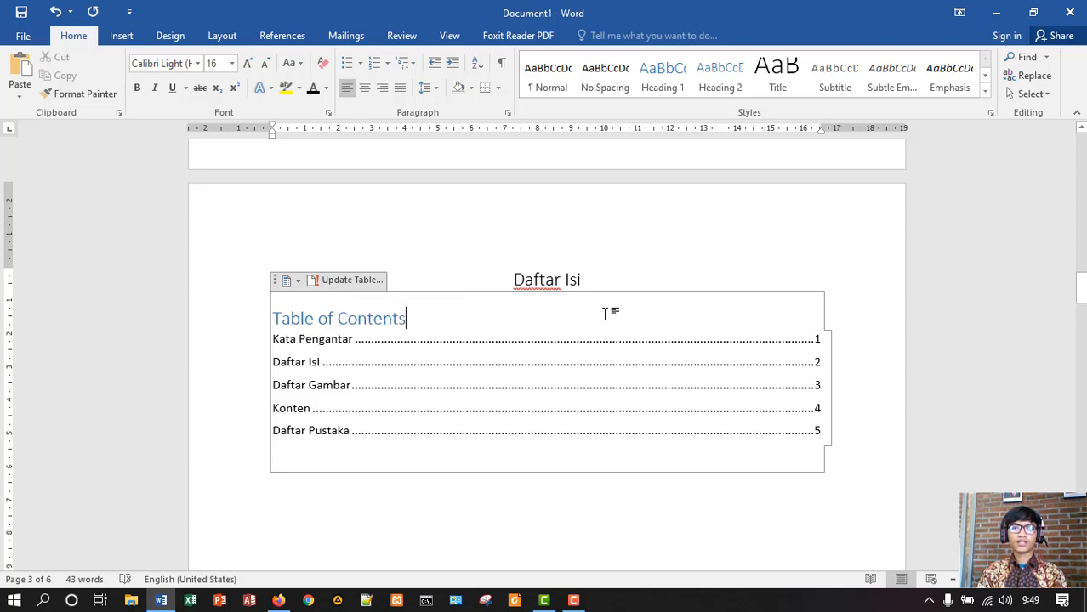
click(593, 278)
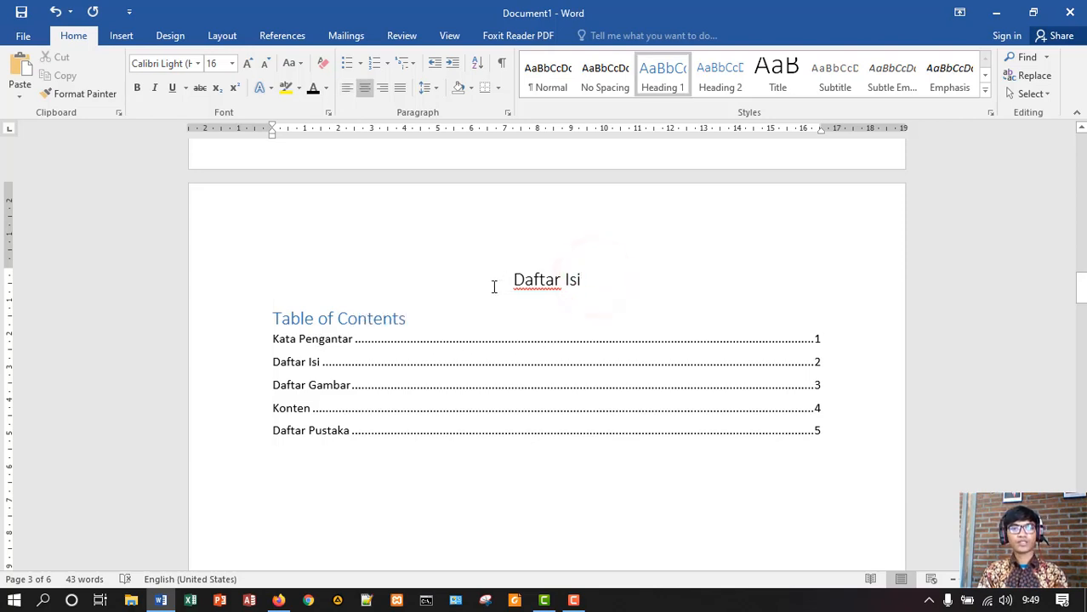
- Add a justified lettered list item "A. Penjelasan" below the "Konten" heading
scroll(664, 310, down, 5)
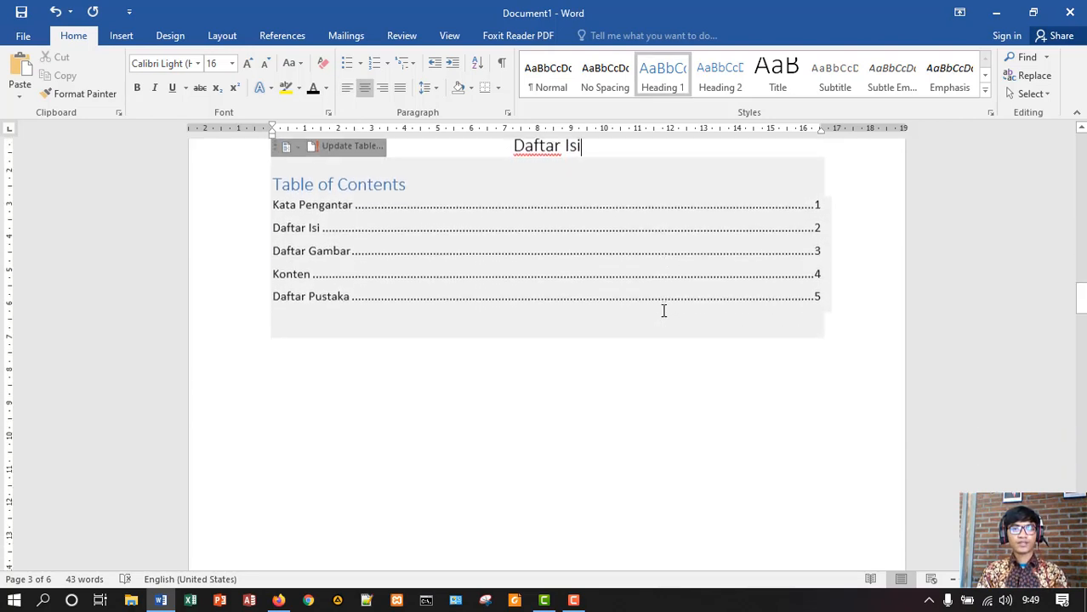
scroll(663, 310, down, 2)
scroll(664, 310, up, 6)
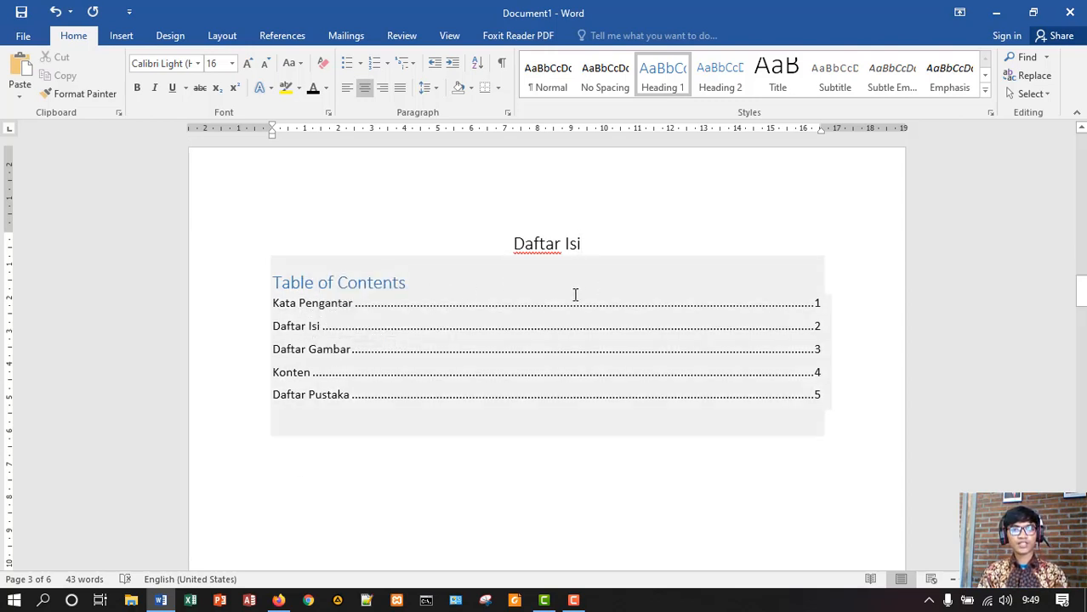
scroll(417, 397, down, 10)
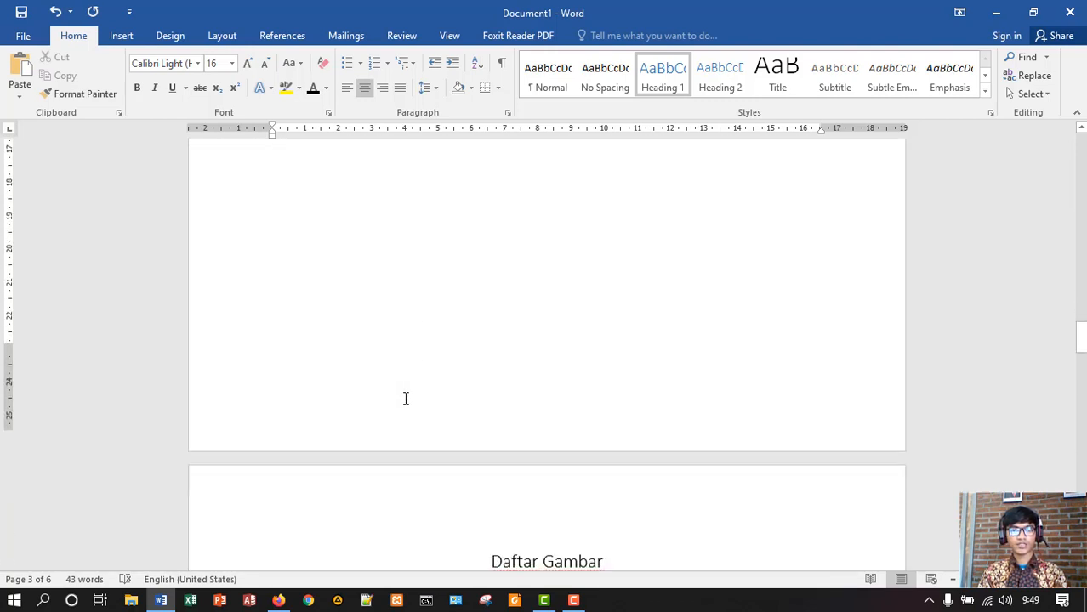
scroll(407, 399, down, 10)
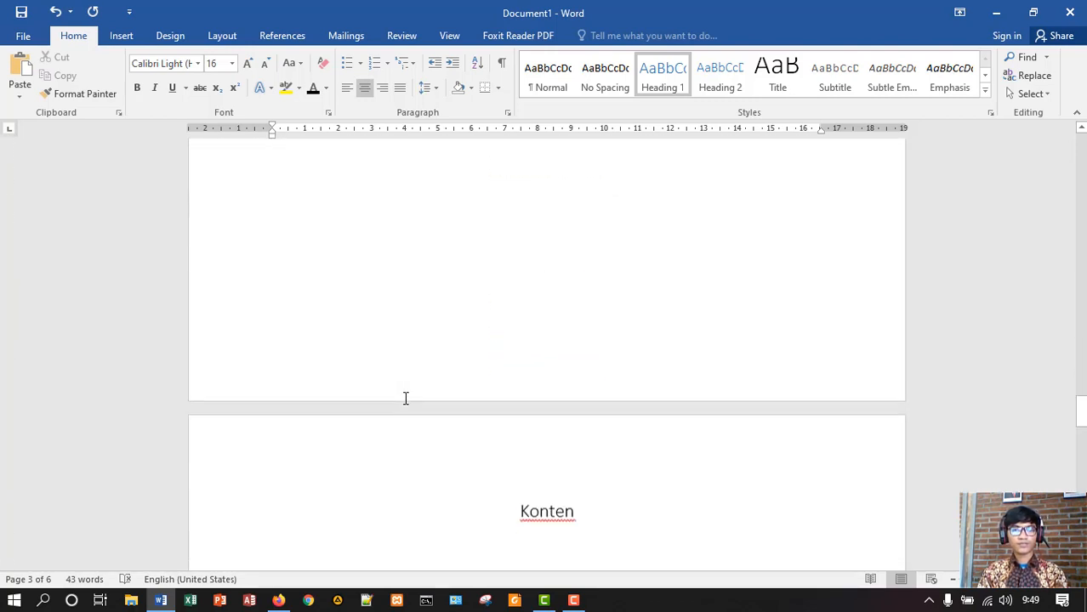
click(573, 411)
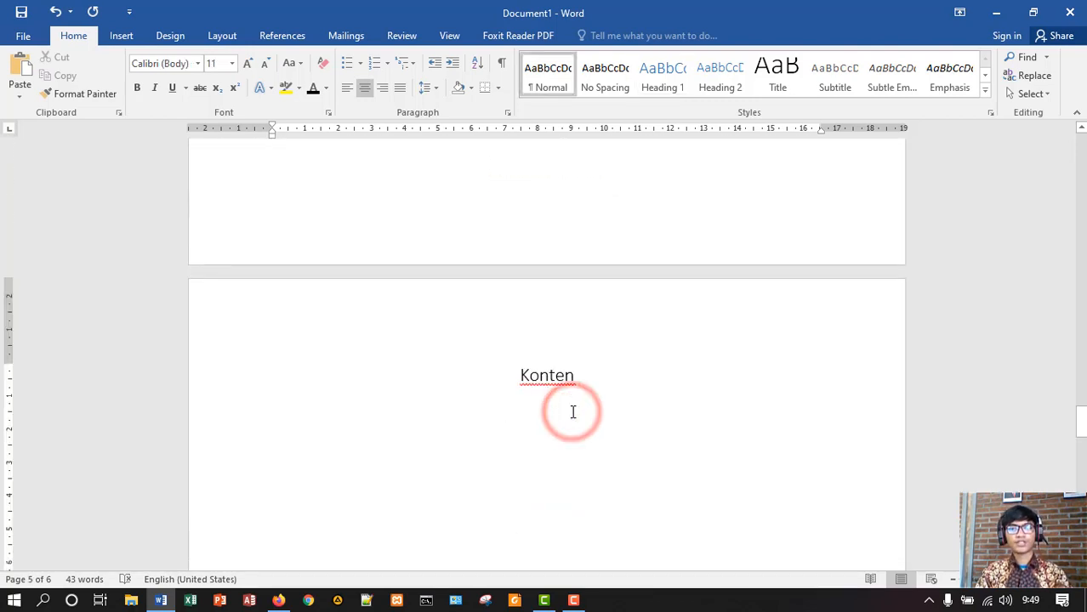
key(Return)
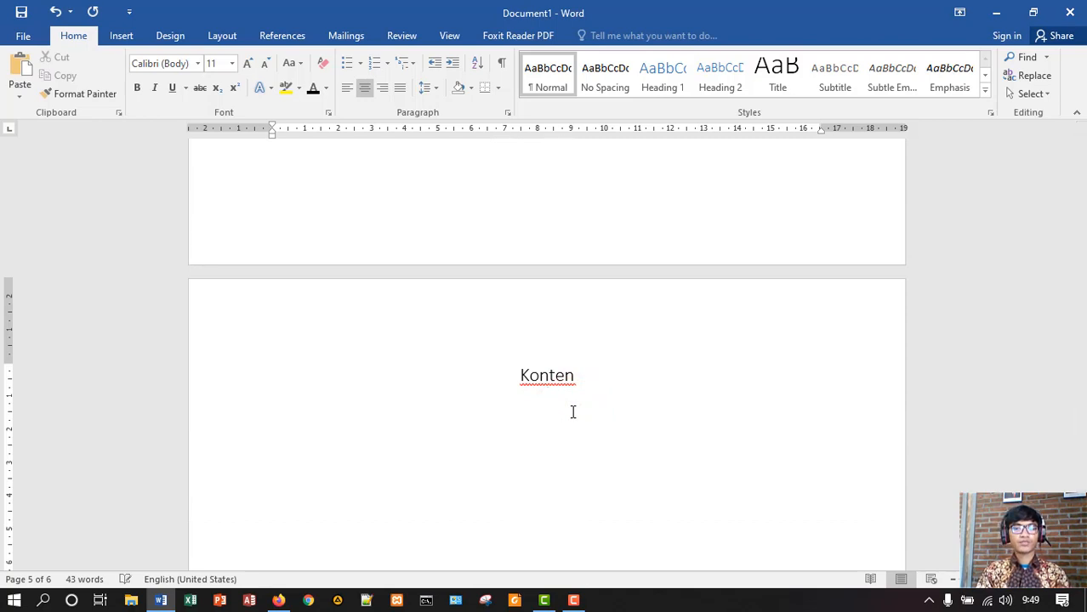
click(400, 86)
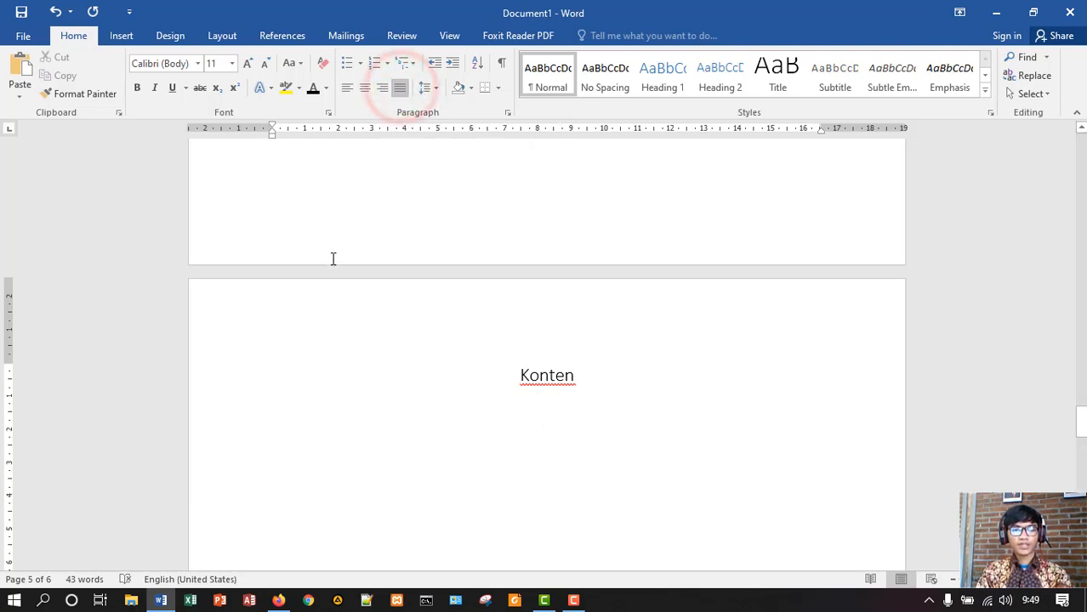
text(A. )
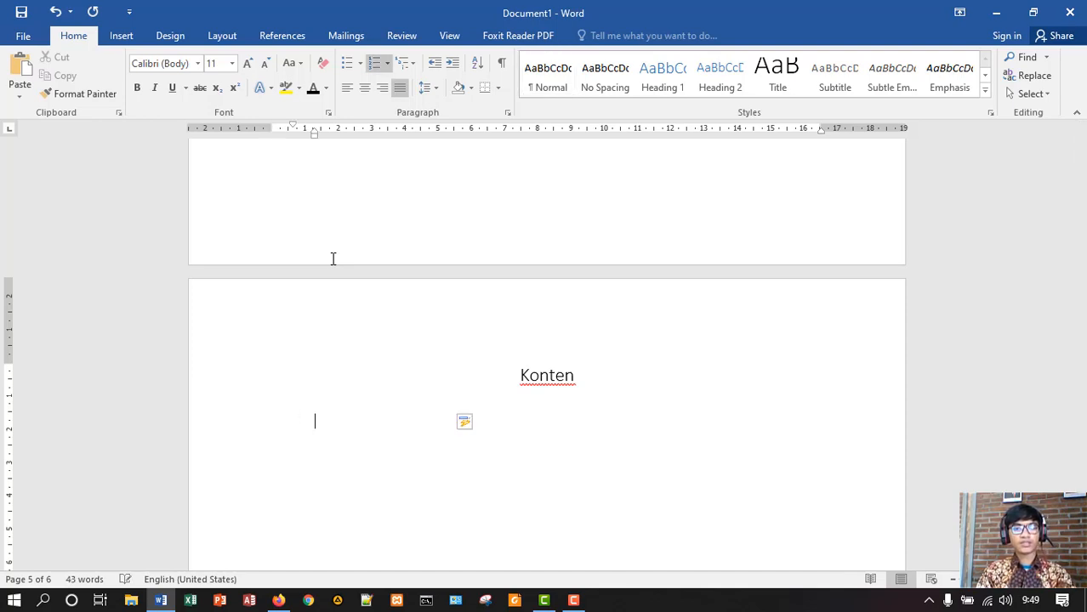
text(P)
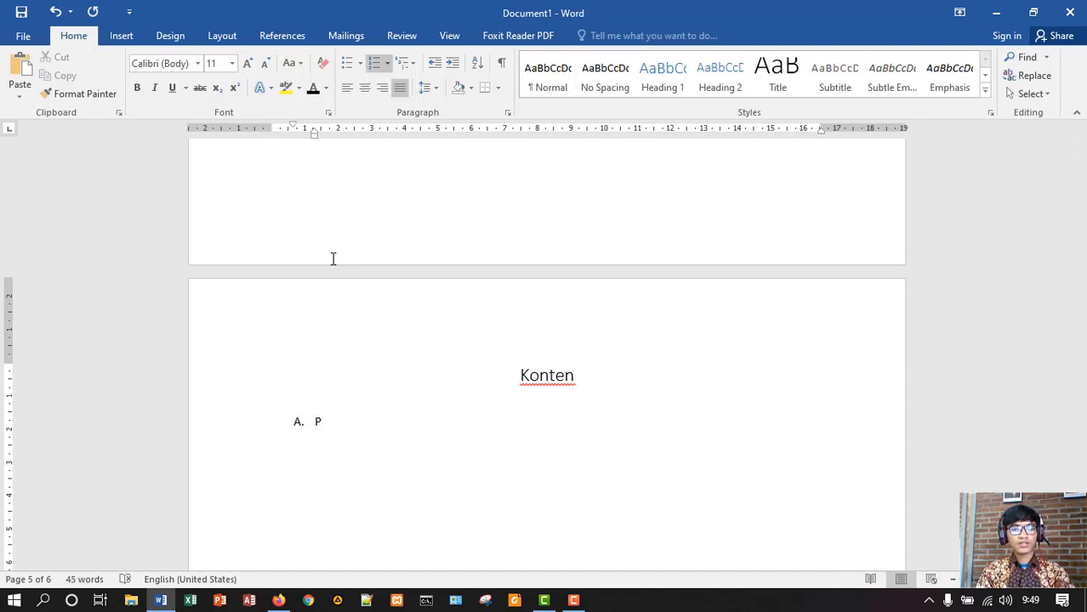
text(enjelasan)
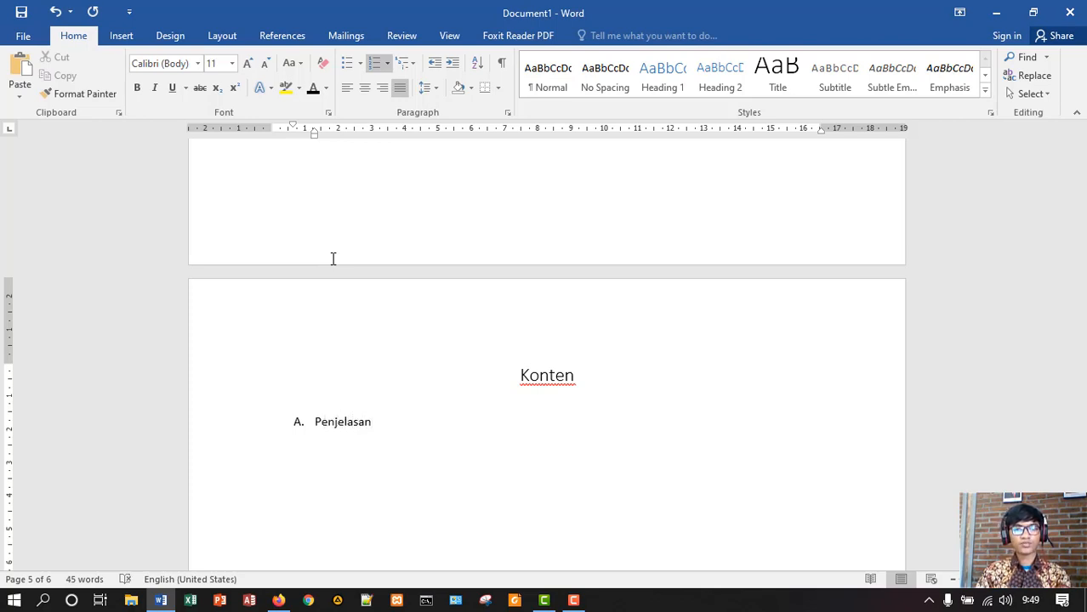
- Add a numbered sub-item "1. Struktur" beneath "Penjelasan" on the "Konten" page
key(shift+Return)
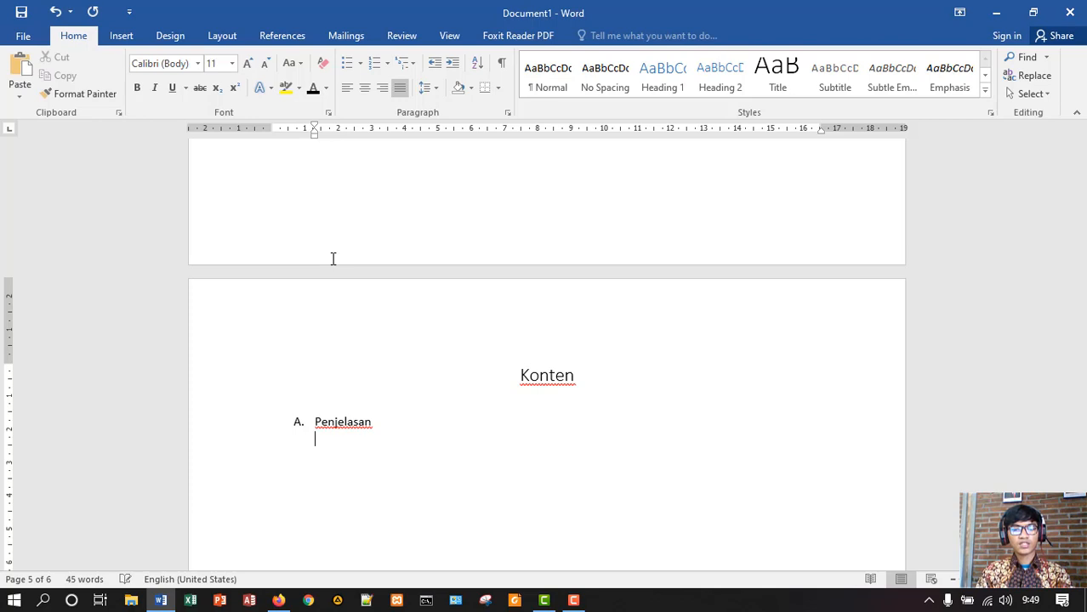
text(1. )
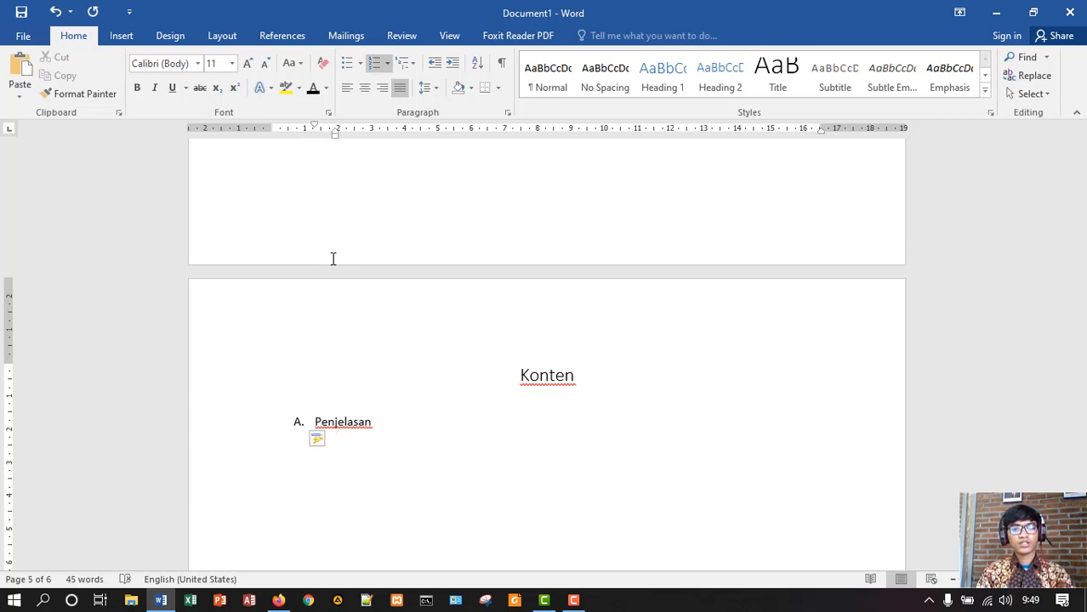
text(Struktur)
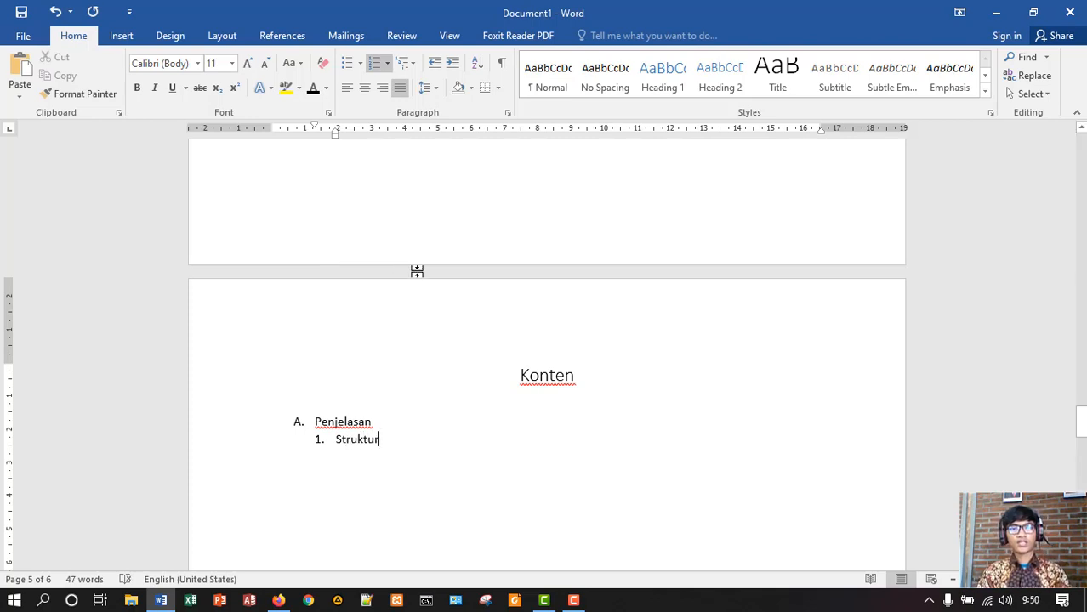
click(401, 442)
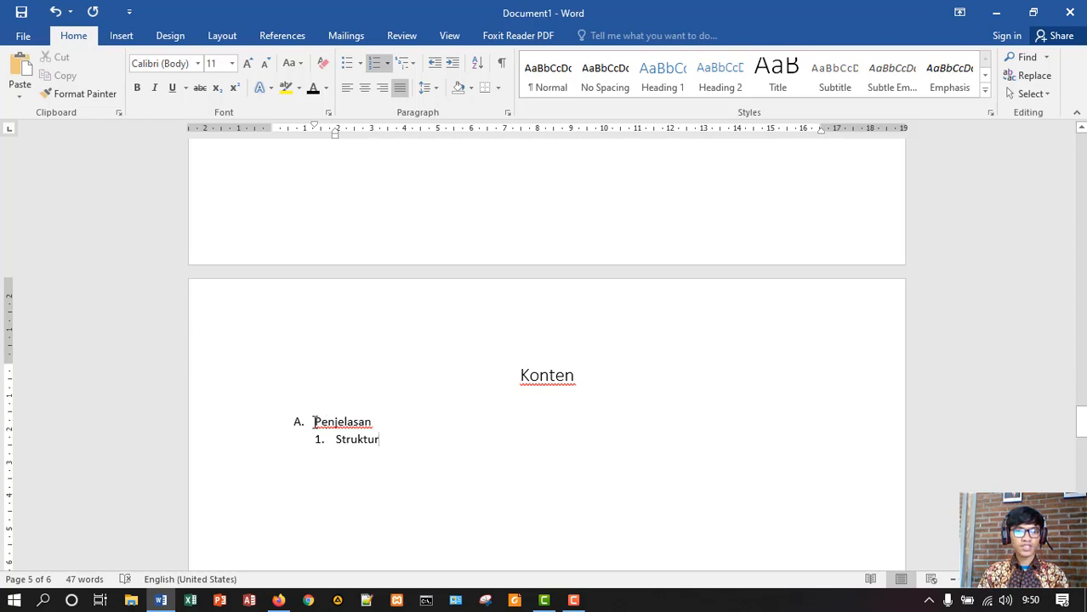
- Add the "Penjelasan" subheading to the table of contents as Level 2 text
drag(314, 422, 375, 425)
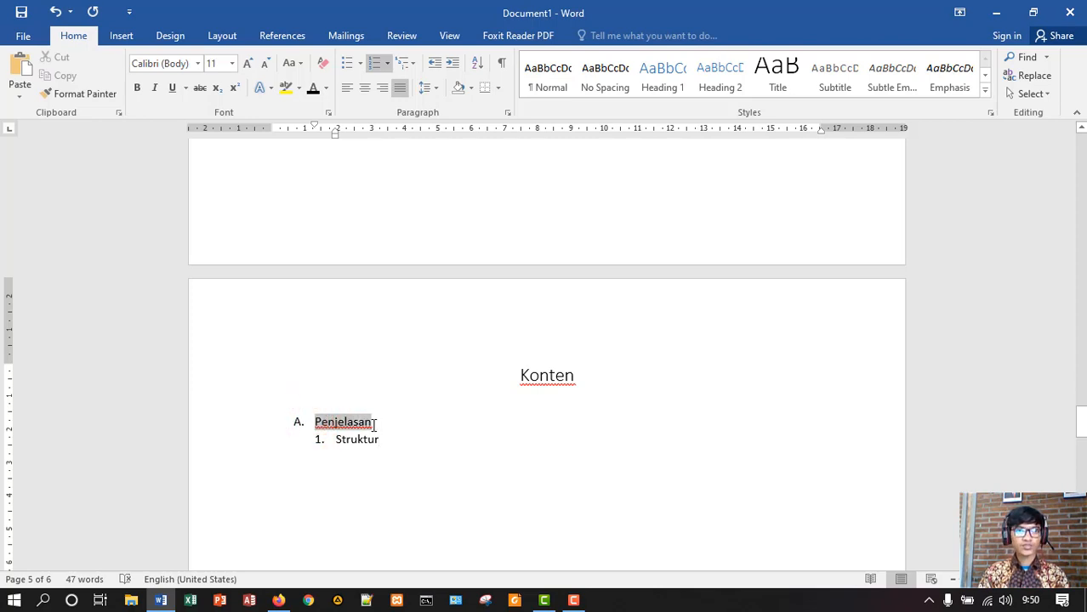
click(281, 37)
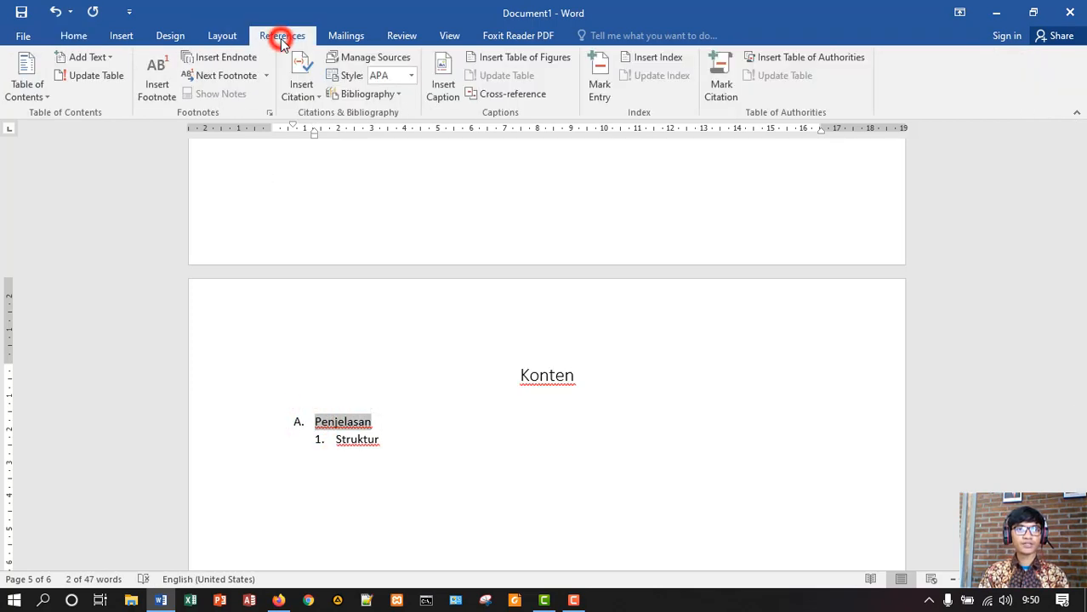
click(97, 57)
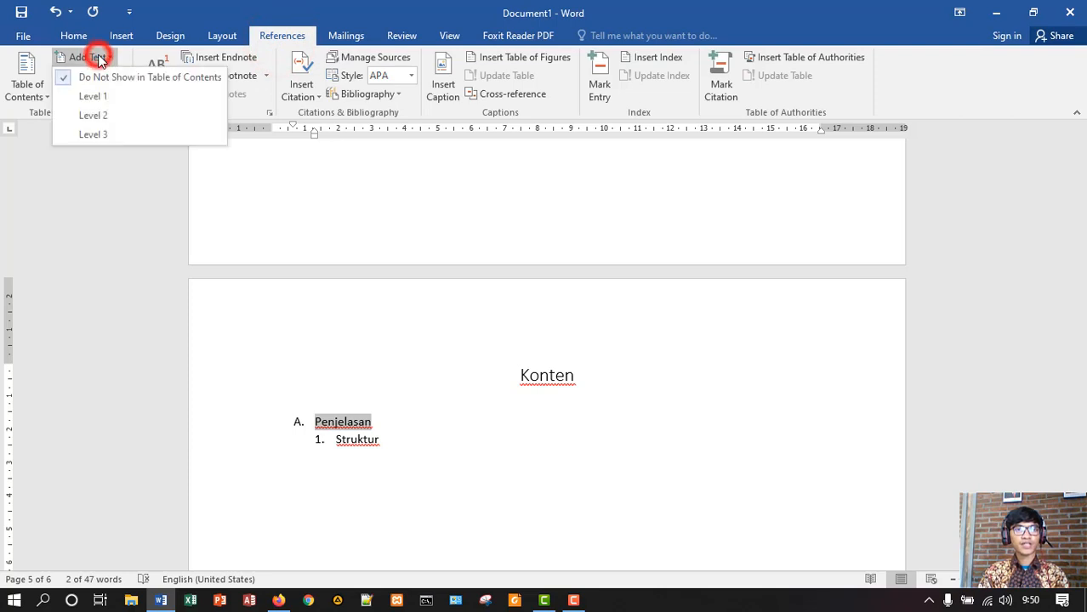
click(98, 116)
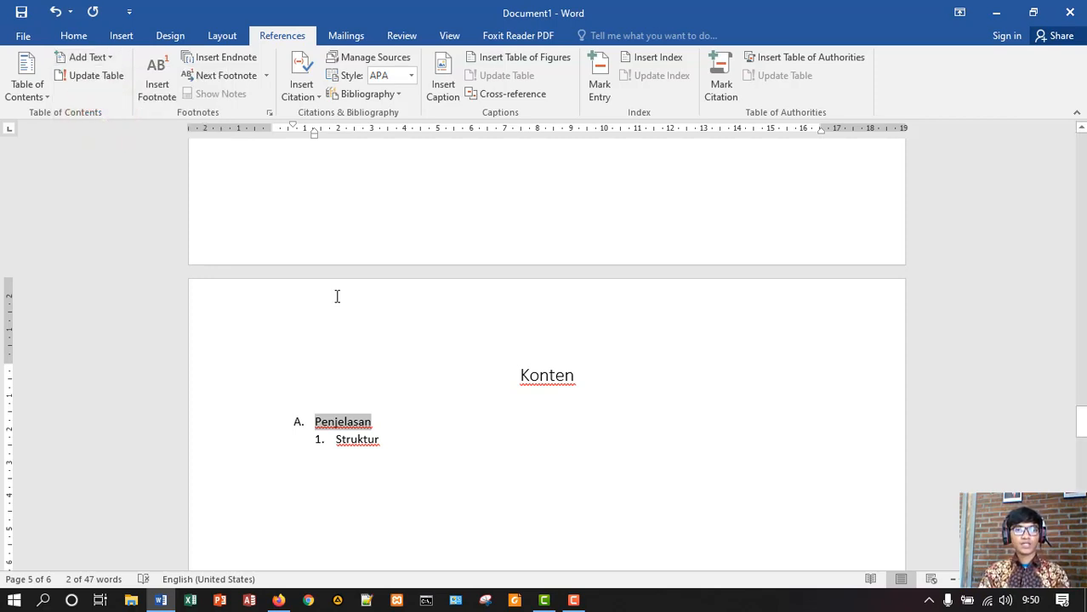
- Add the "Struktur" sub-item to the table of contents as Level 3 text
drag(337, 440, 386, 444)
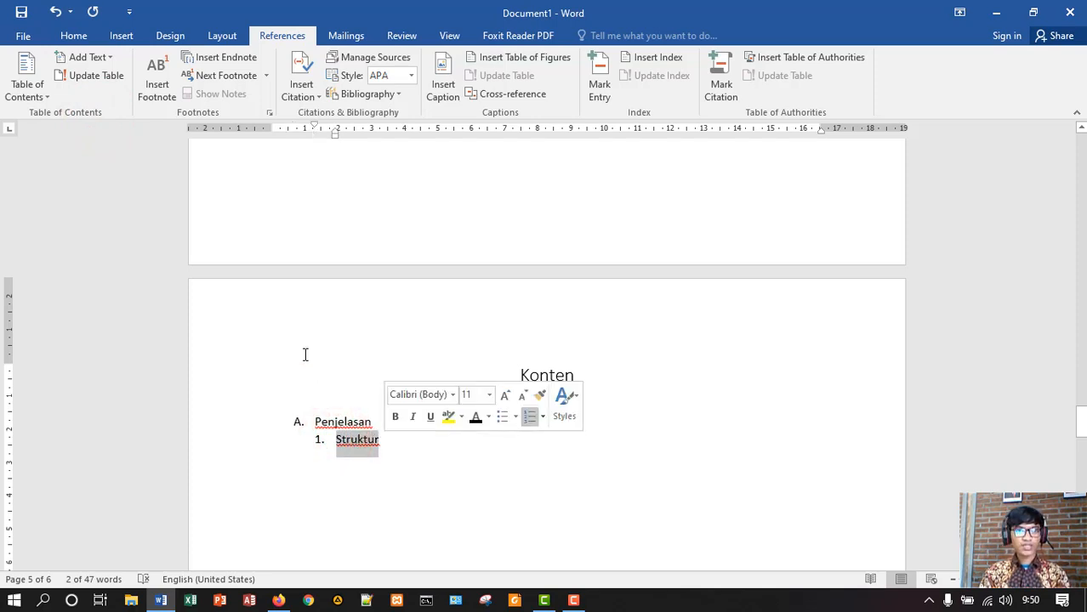
click(100, 58)
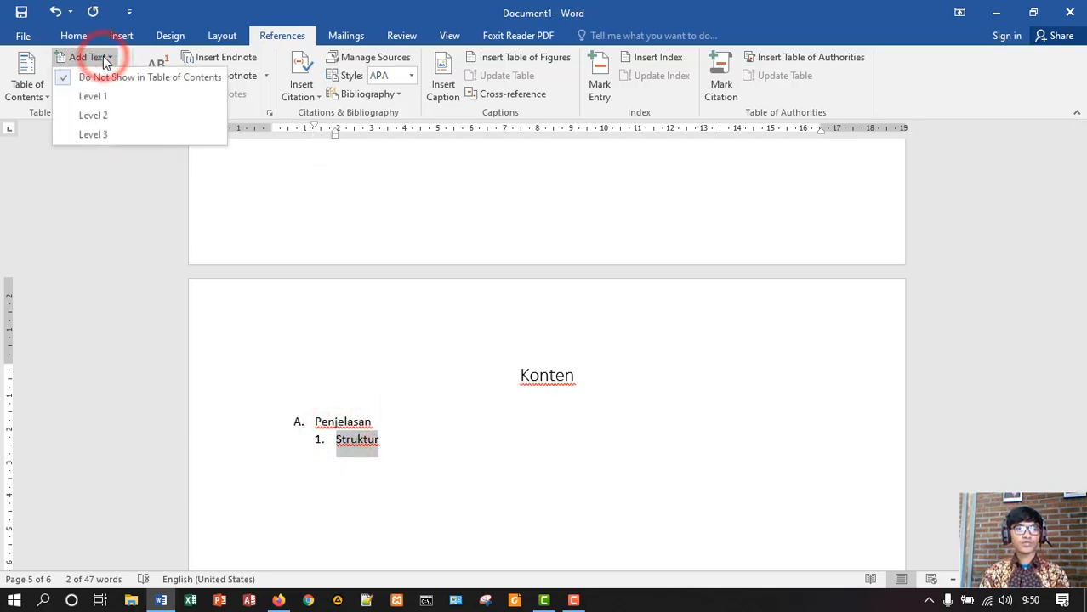
click(102, 134)
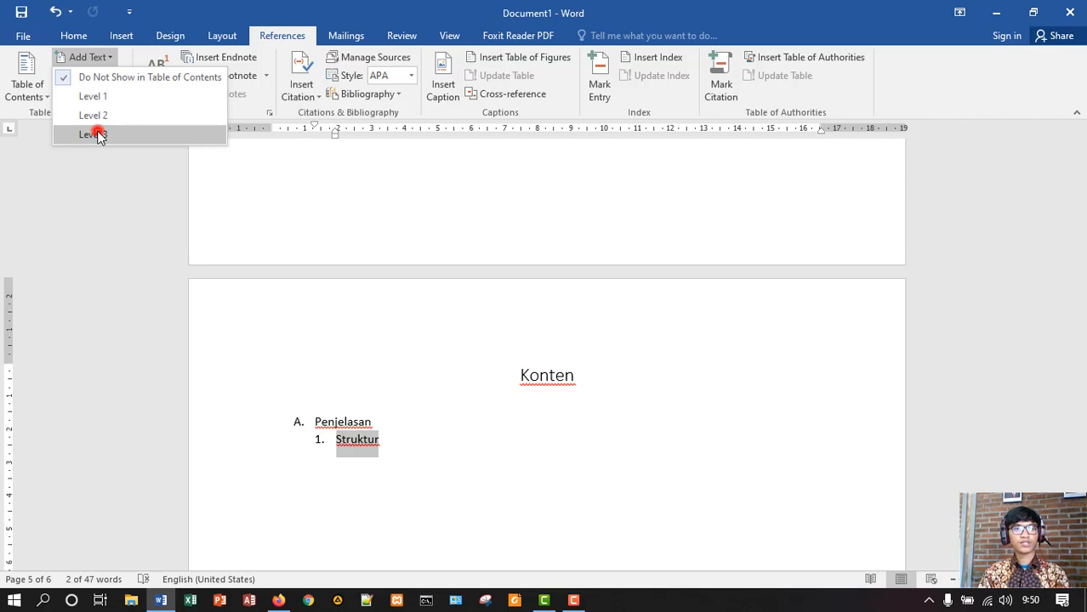
click(406, 434)
click(359, 437)
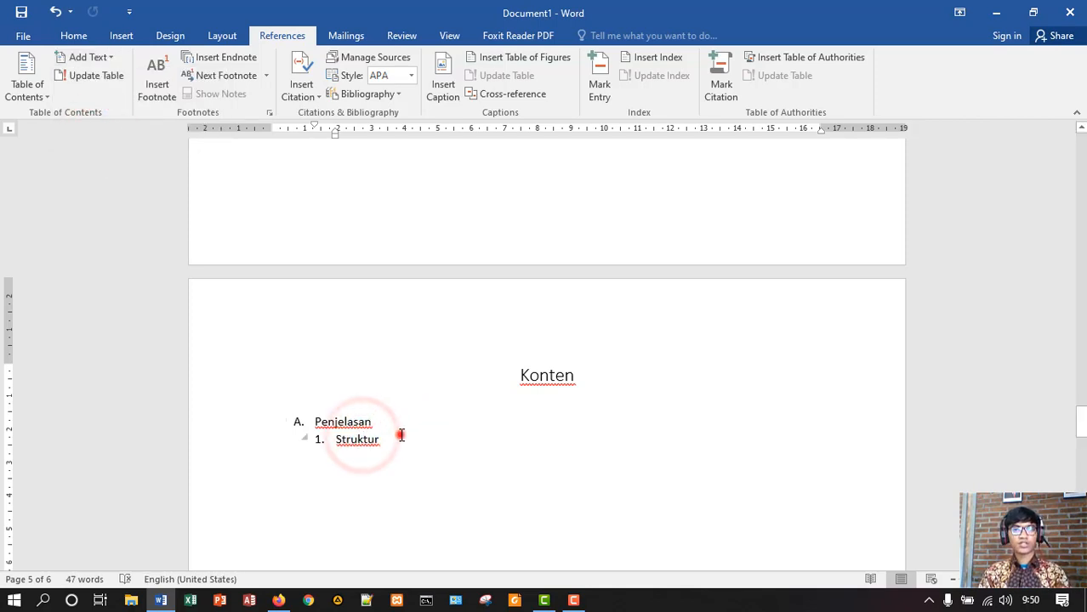
- Update the entire table of contents on the "Daftar Isi" page, including its entries as well as the page numbers
click(401, 436)
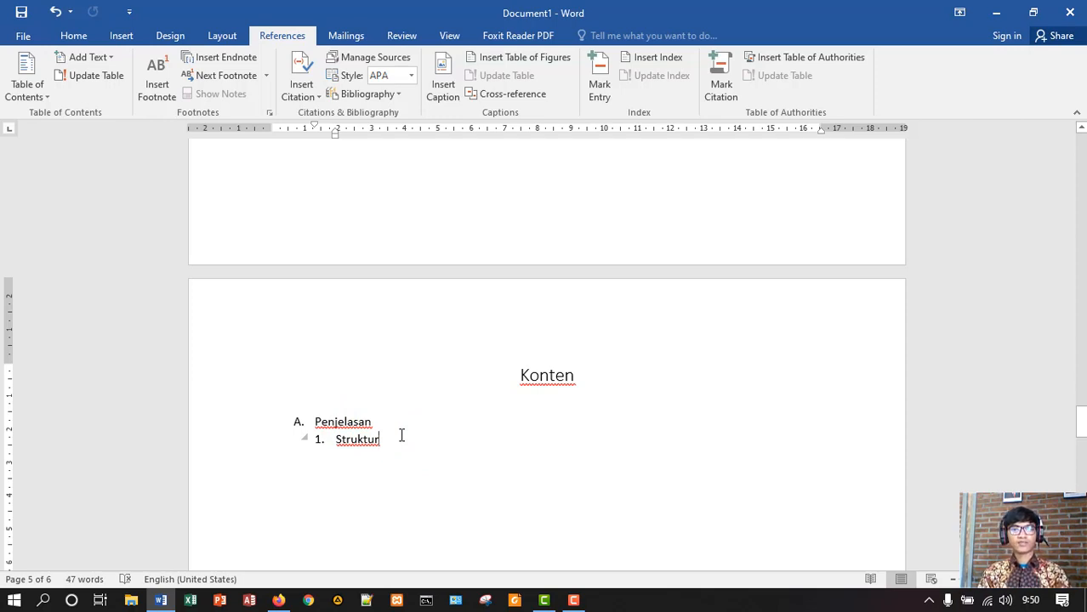
scroll(400, 435, up, 1)
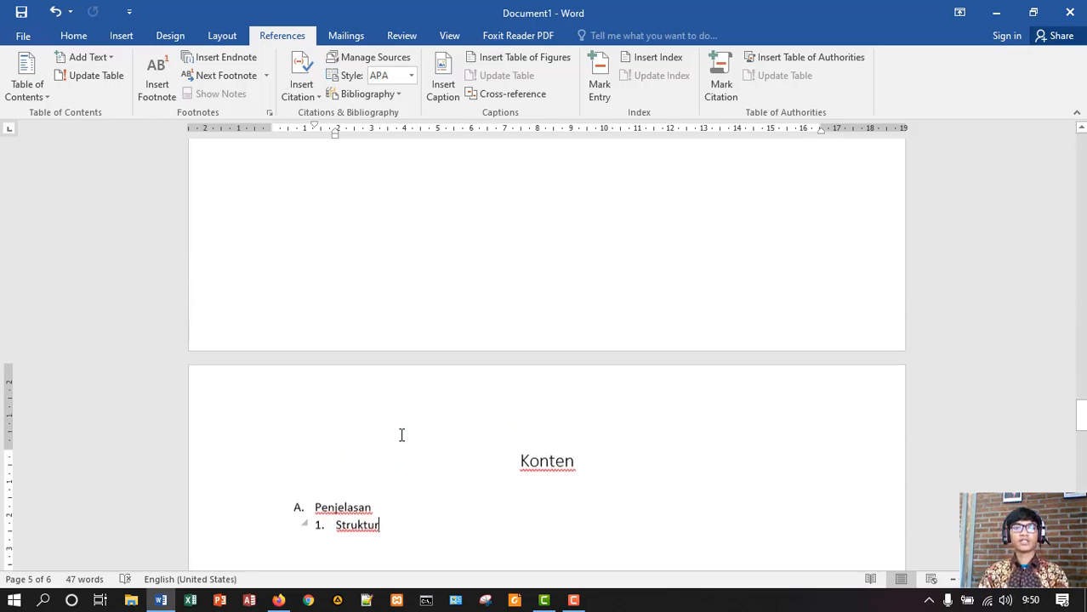
scroll(402, 434, down, 2)
scroll(417, 403, up, 1)
scroll(417, 403, up, 3)
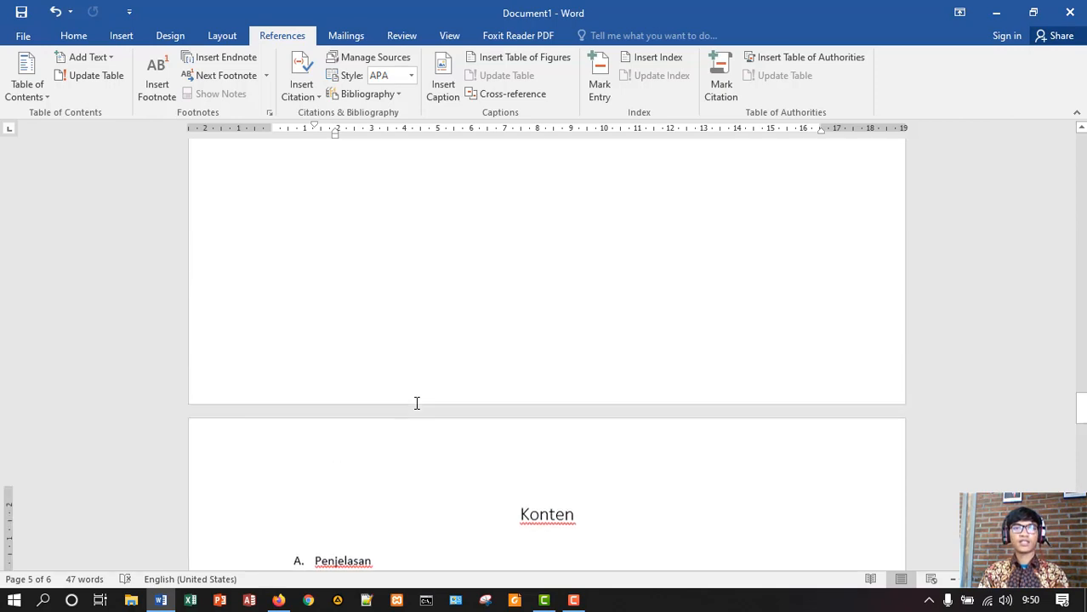
scroll(417, 404, up, 15)
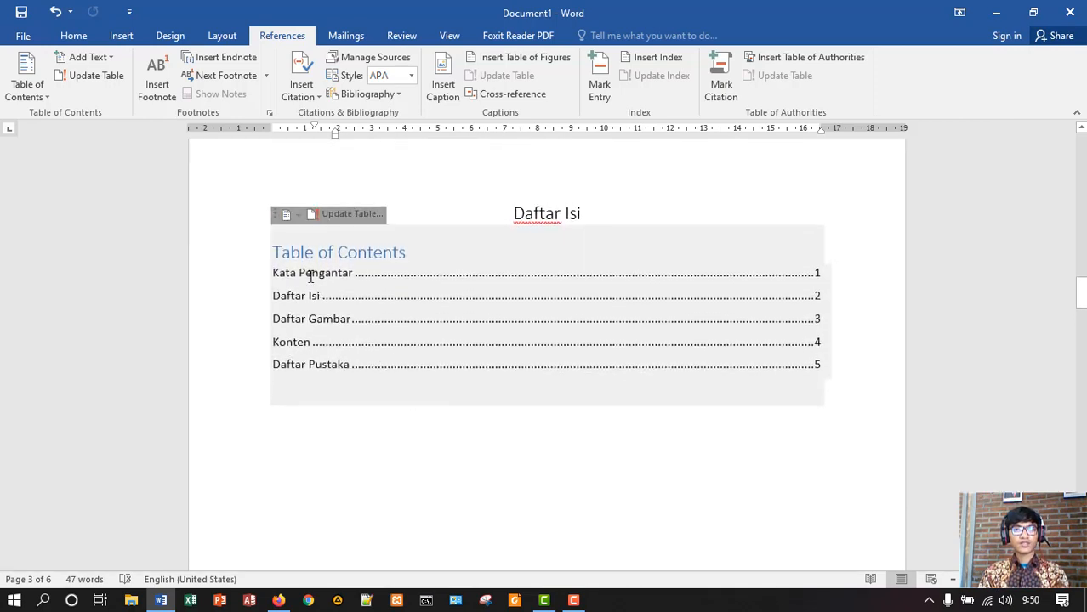
click(372, 256)
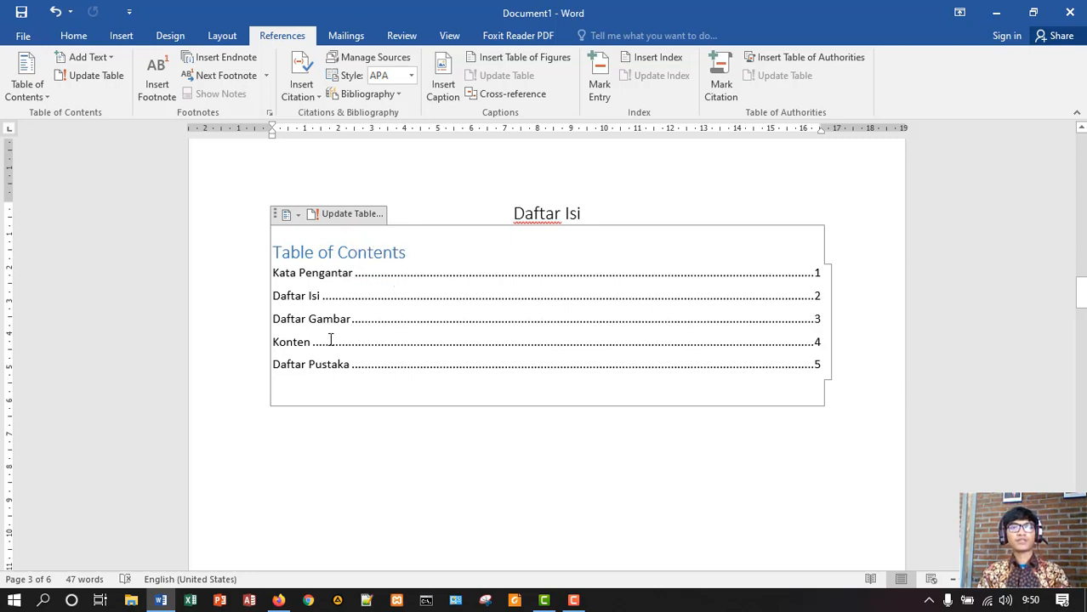
click(346, 216)
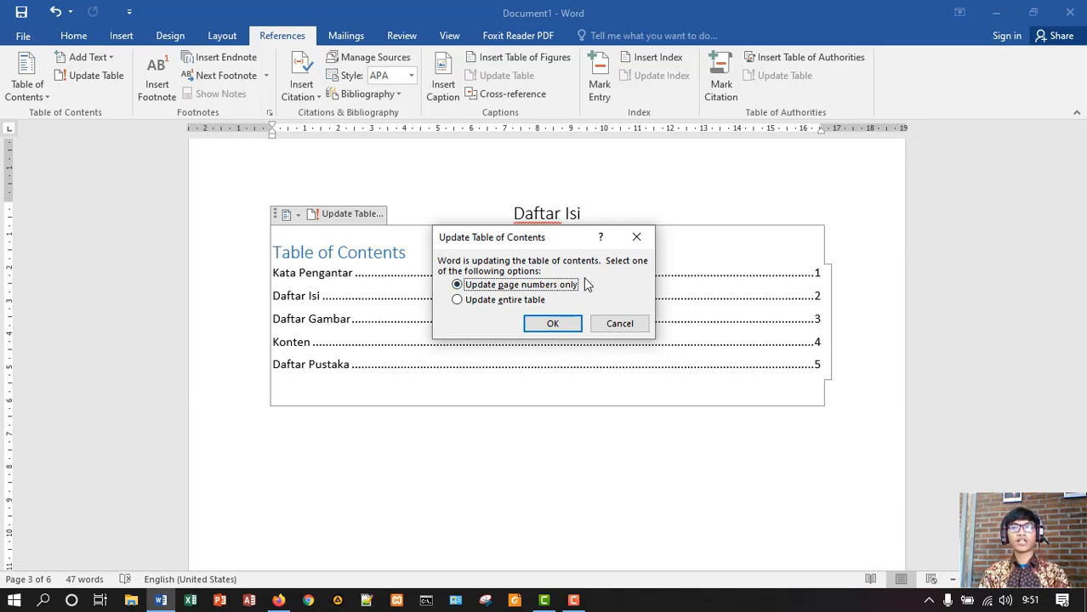
click(464, 304)
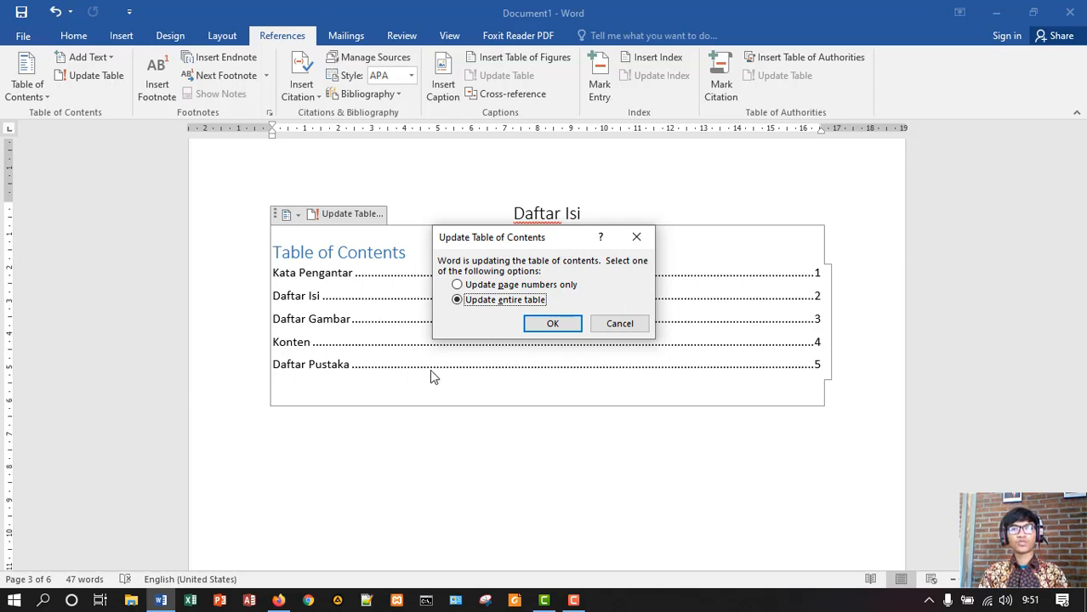
click(556, 324)
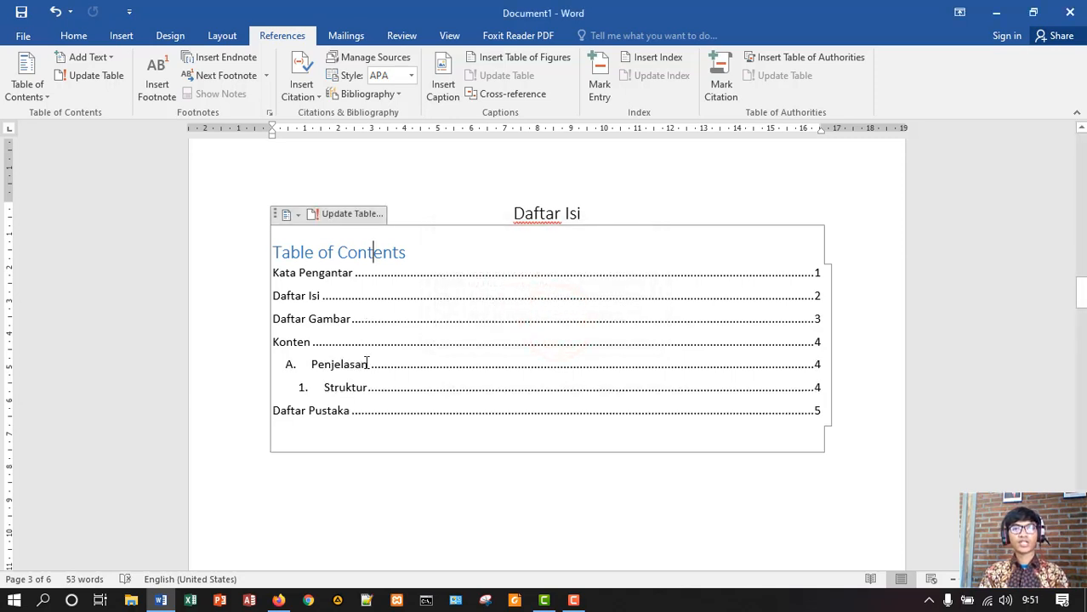
click(594, 215)
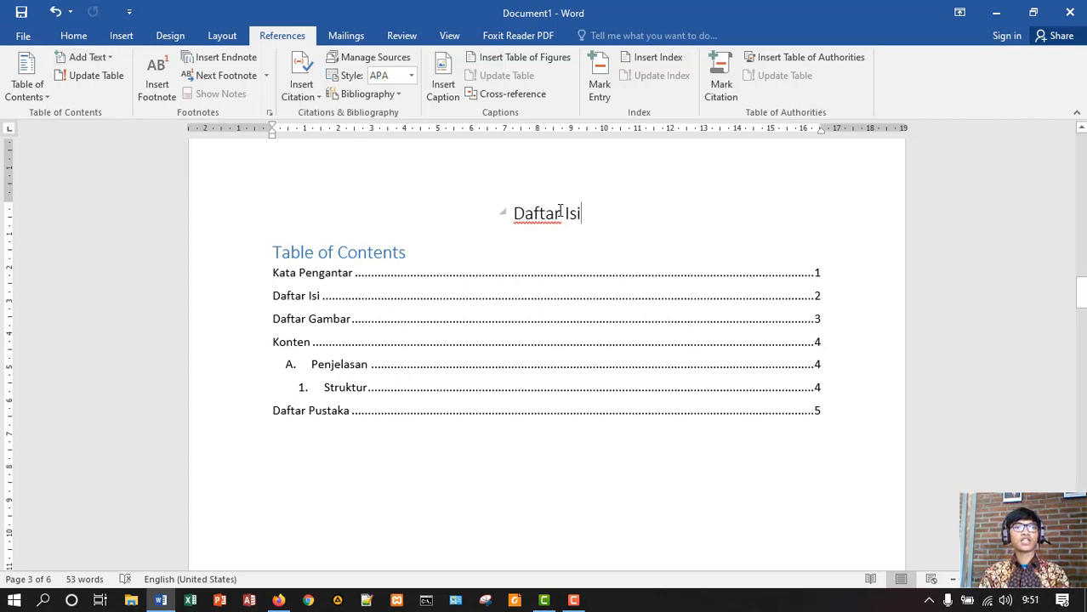
click(604, 213)
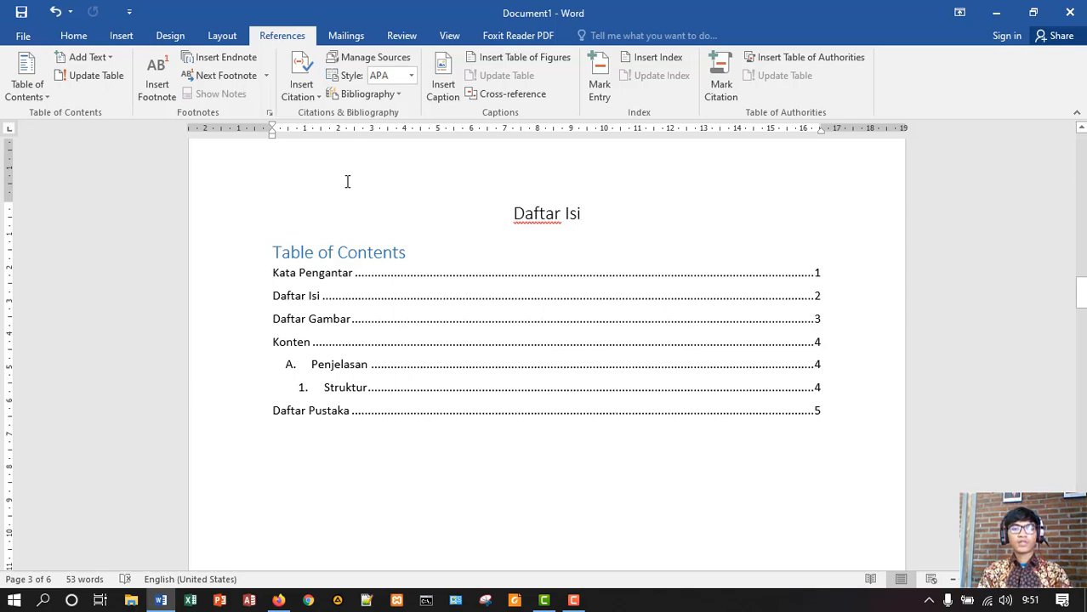
- Show the document's heading outline and use it to jump to "Daftar Pustaka" and back to "Daftar Isi"
key(ctrl+f)
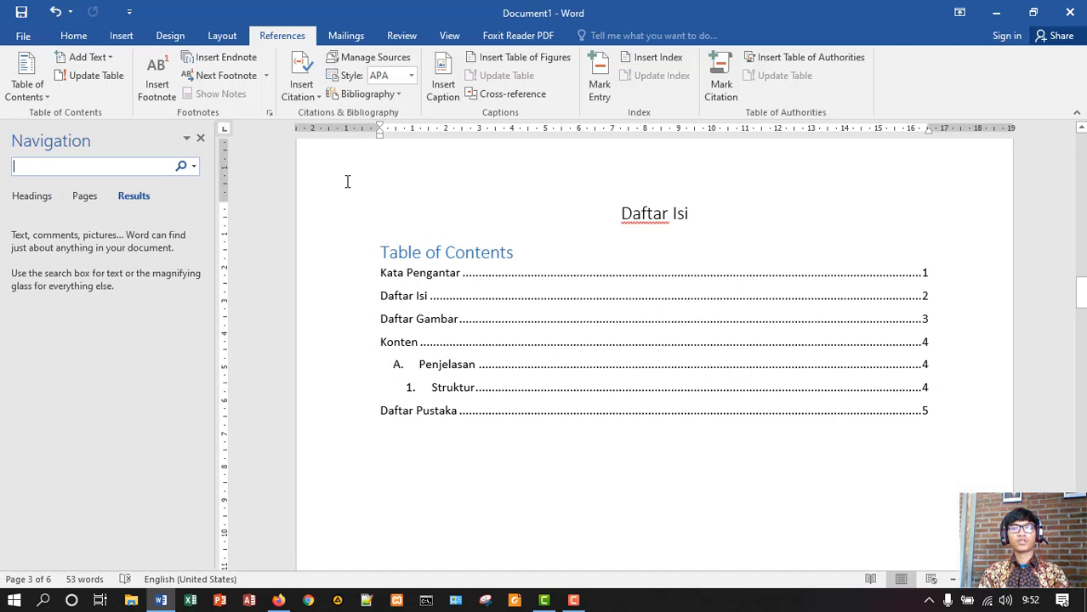
click(30, 196)
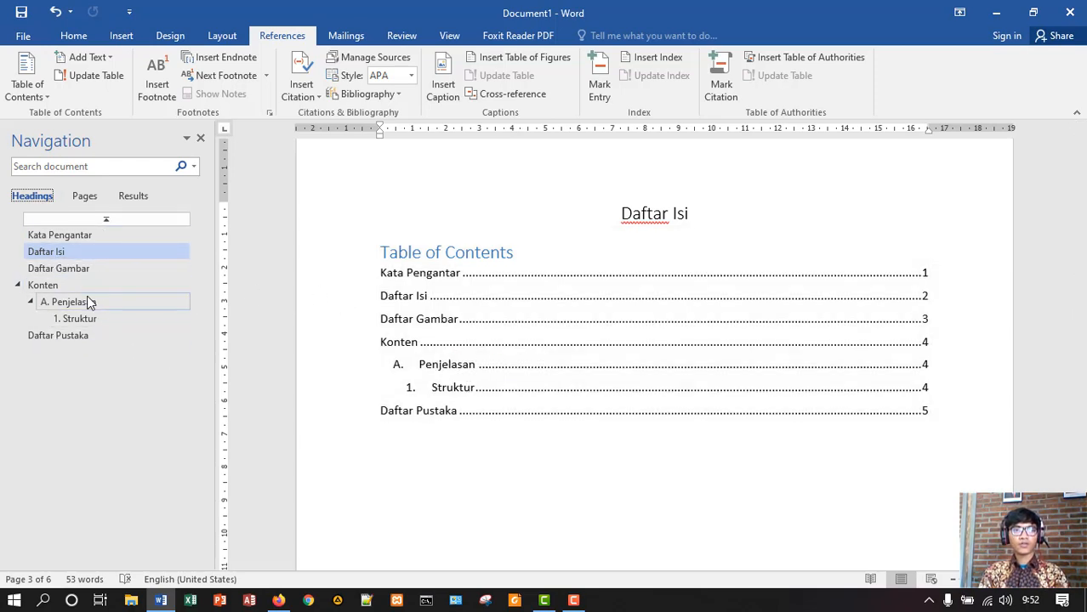
click(63, 337)
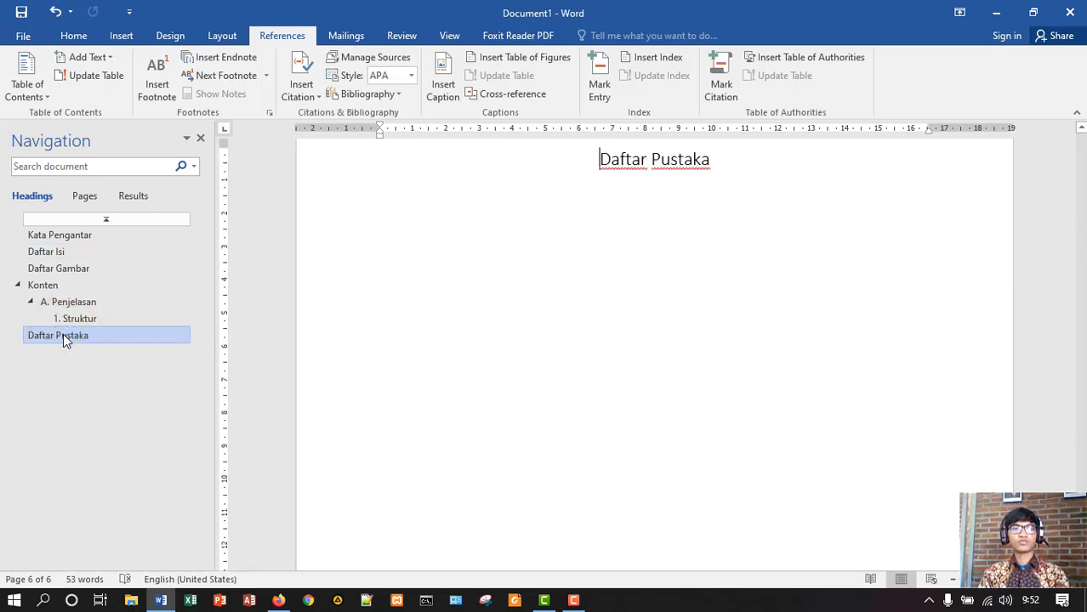
click(55, 251)
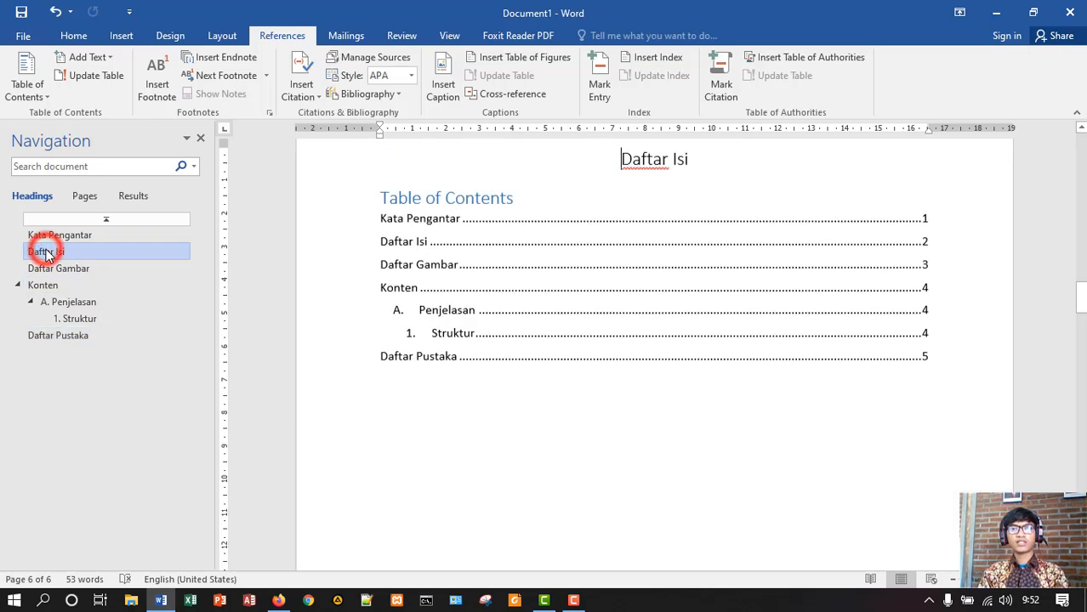
click(711, 162)
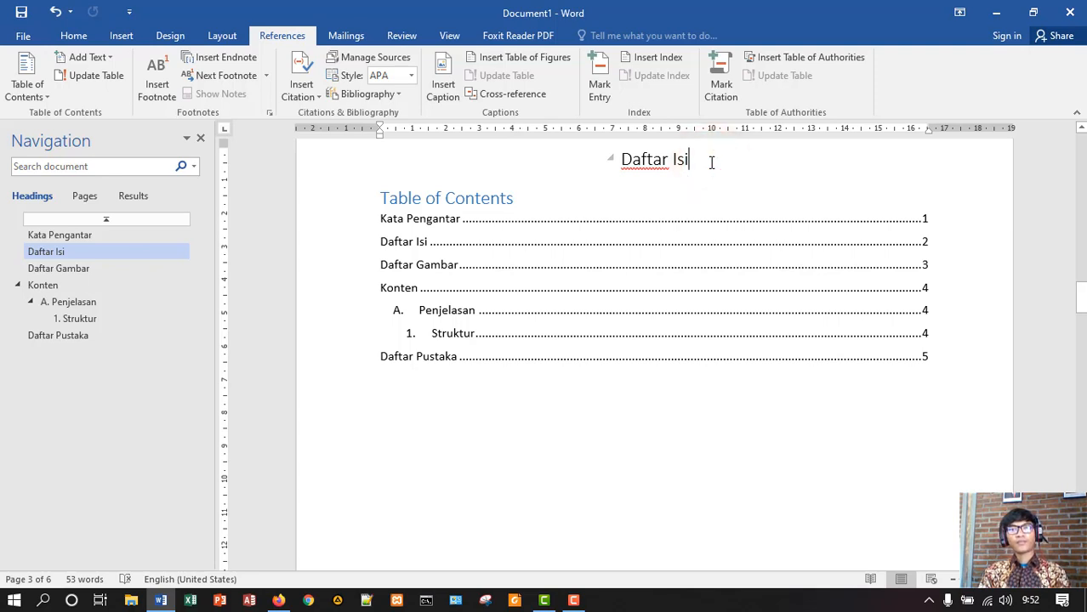